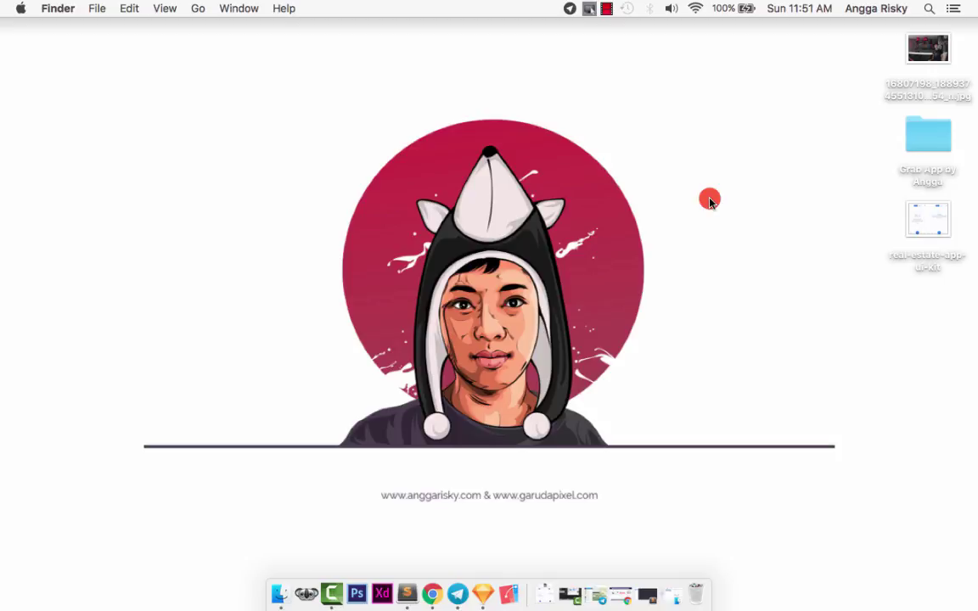
Bring the Sublime Text note with the 'Design a Demand Service App' title to the front
click(406, 593)
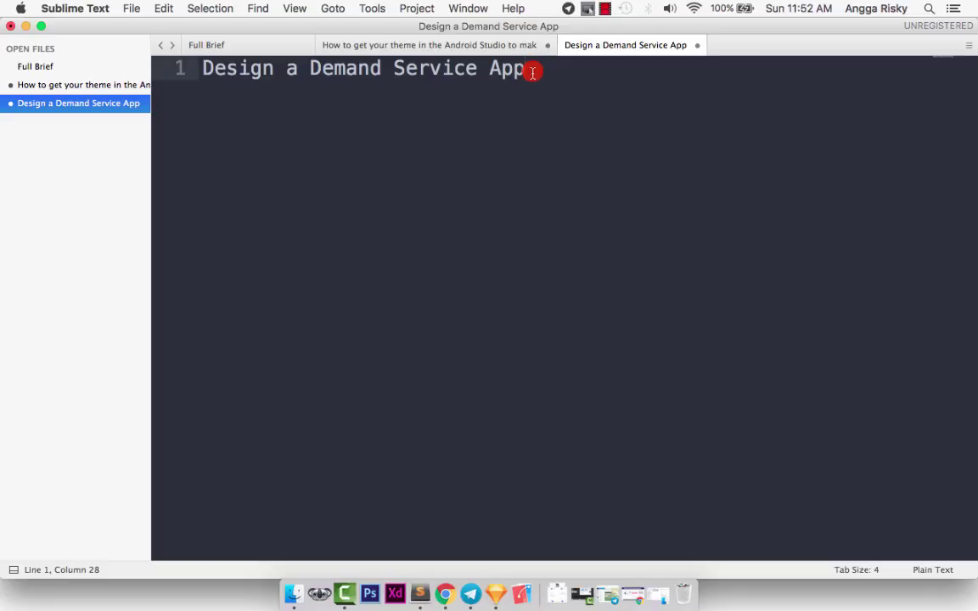
Add a blank line and the note 'You can use UI Kit ! WOW' below the title
key(Return)
key(Return)
text(You can use UI Kit ! WOW)
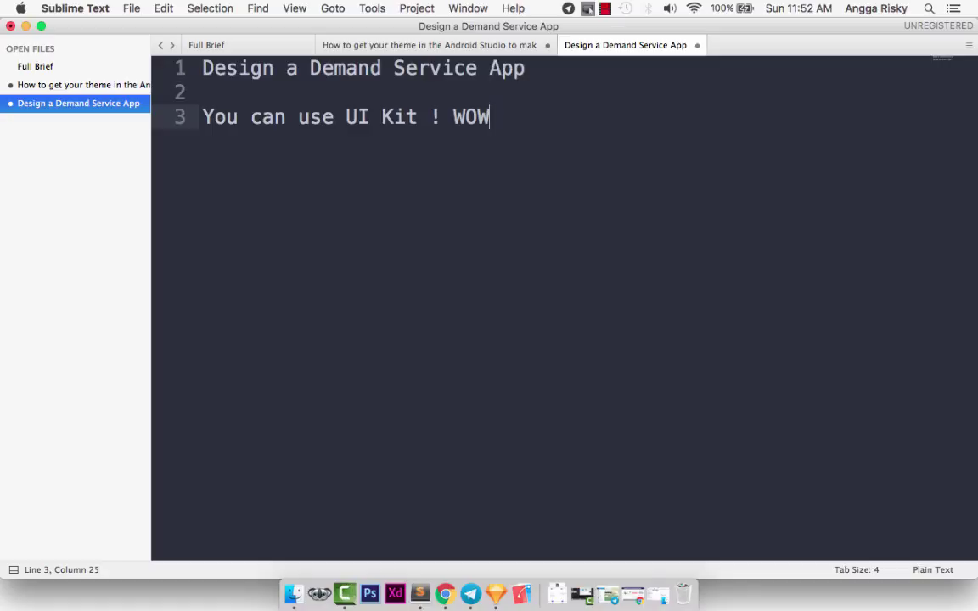
Look over the Real Estate App UI Kit resource page in Chrome
click(444, 592)
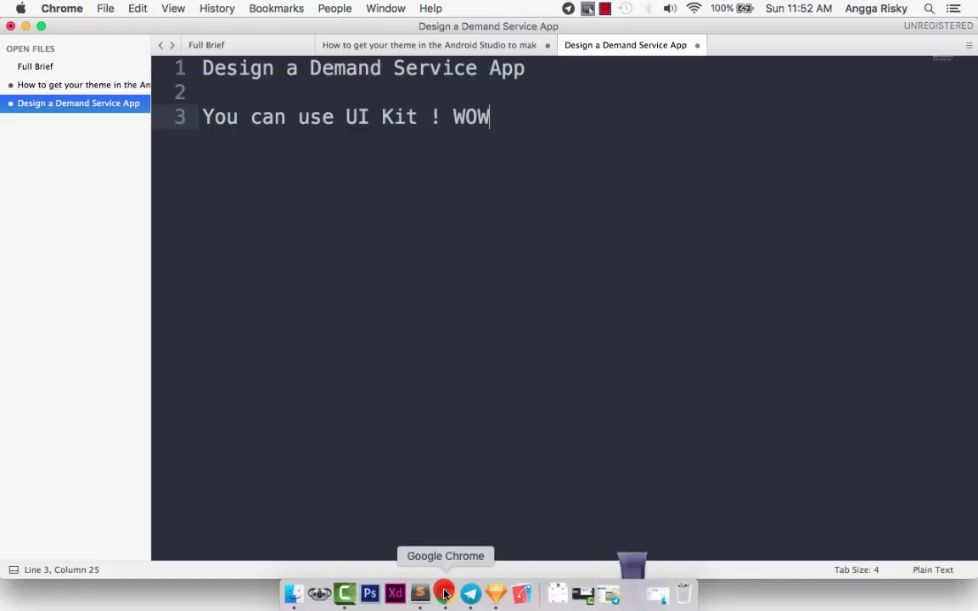
scroll(382, 308, up, 5)
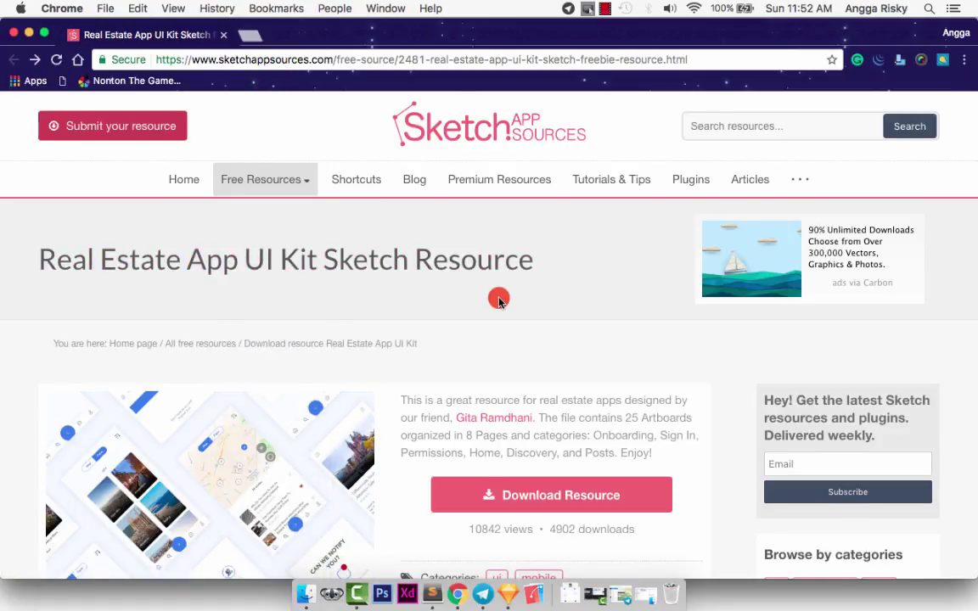
scroll(498, 299, down, 5)
scroll(499, 301, up, 1)
scroll(498, 280, down, 2)
scroll(502, 225, up, 1)
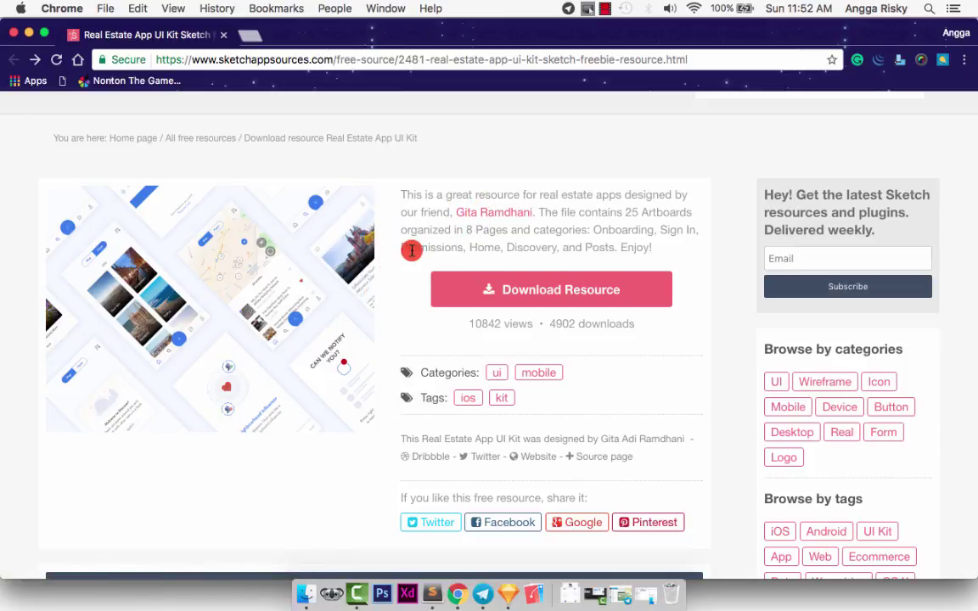
scroll(374, 276, down, 1)
scroll(370, 272, up, 1)
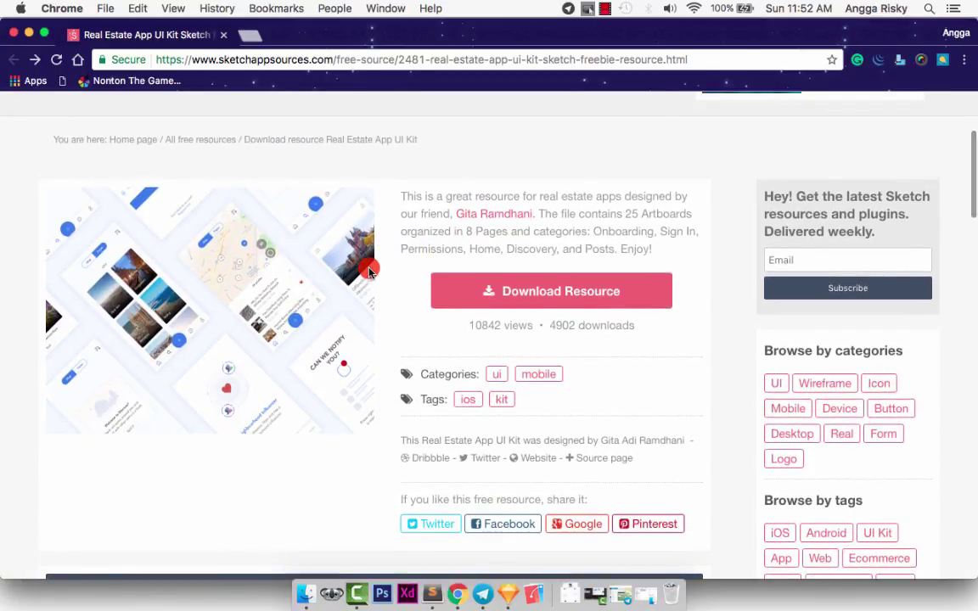
scroll(370, 272, down, 1)
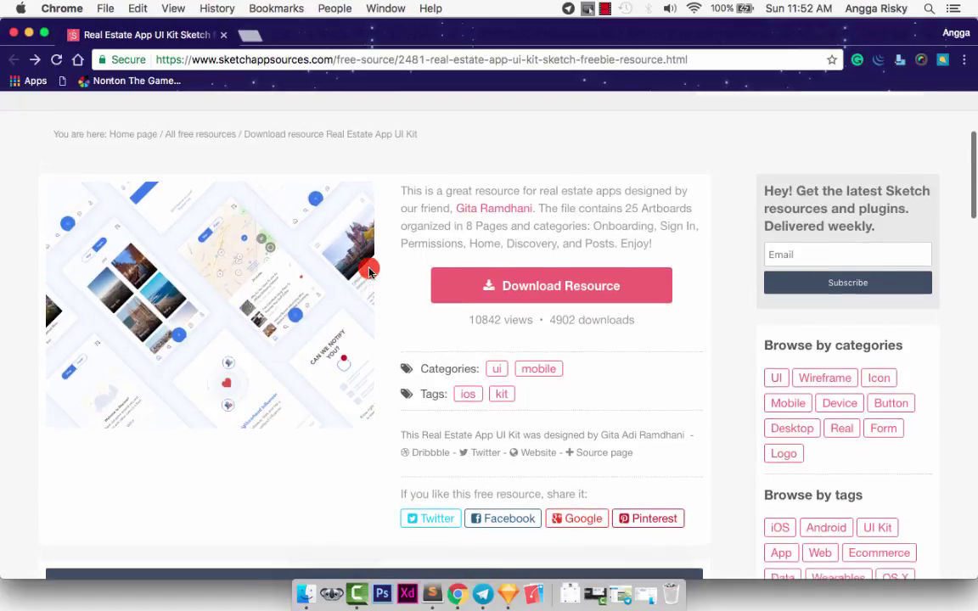
scroll(371, 270, up, 4)
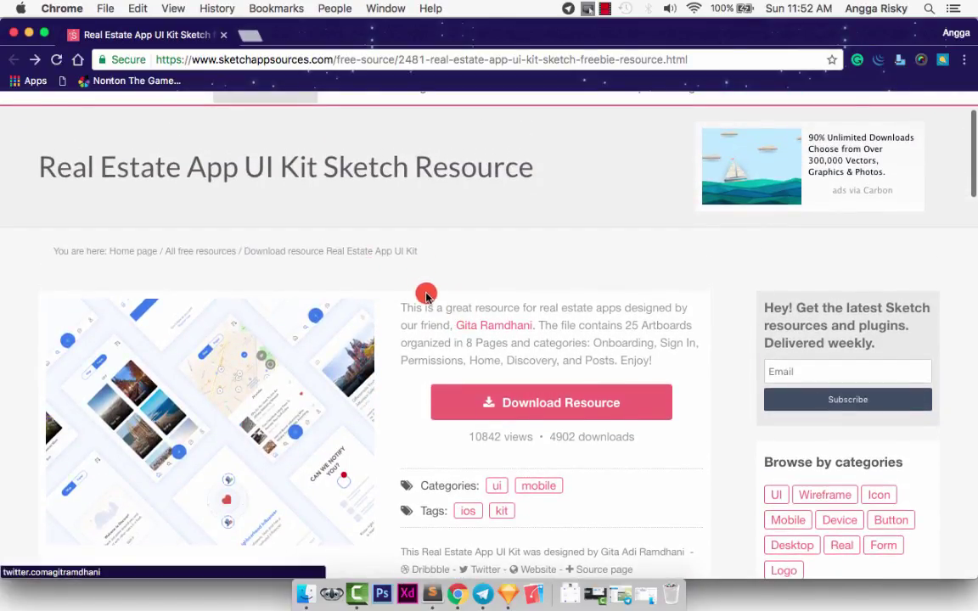
scroll(433, 284, up, 1)
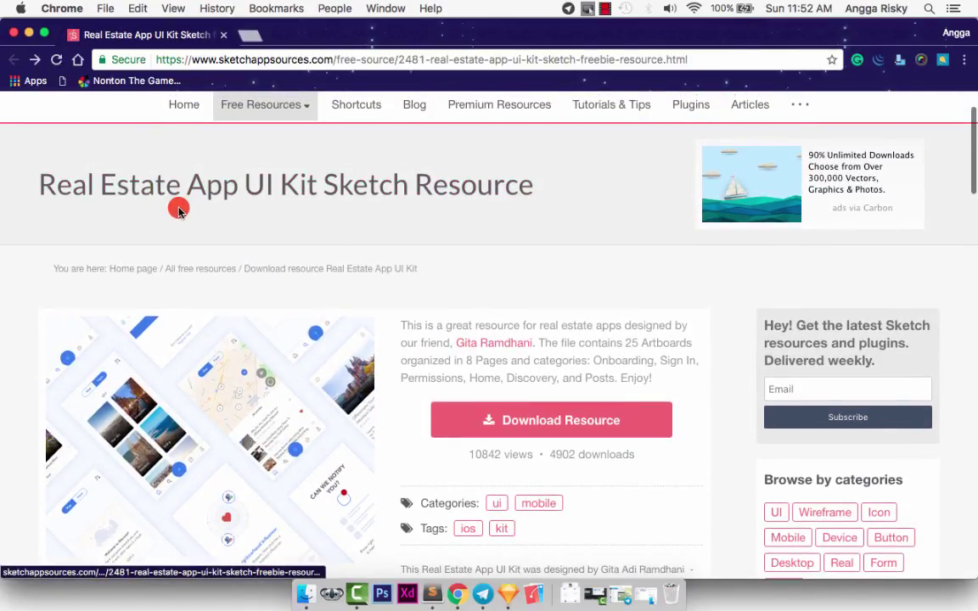
scroll(201, 222, down, 2)
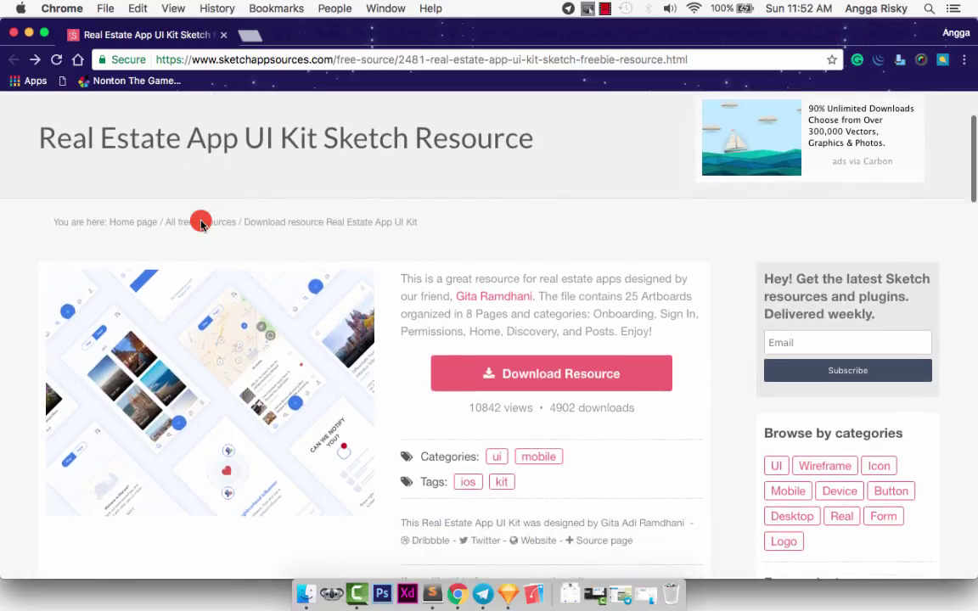
scroll(201, 223, up, 1)
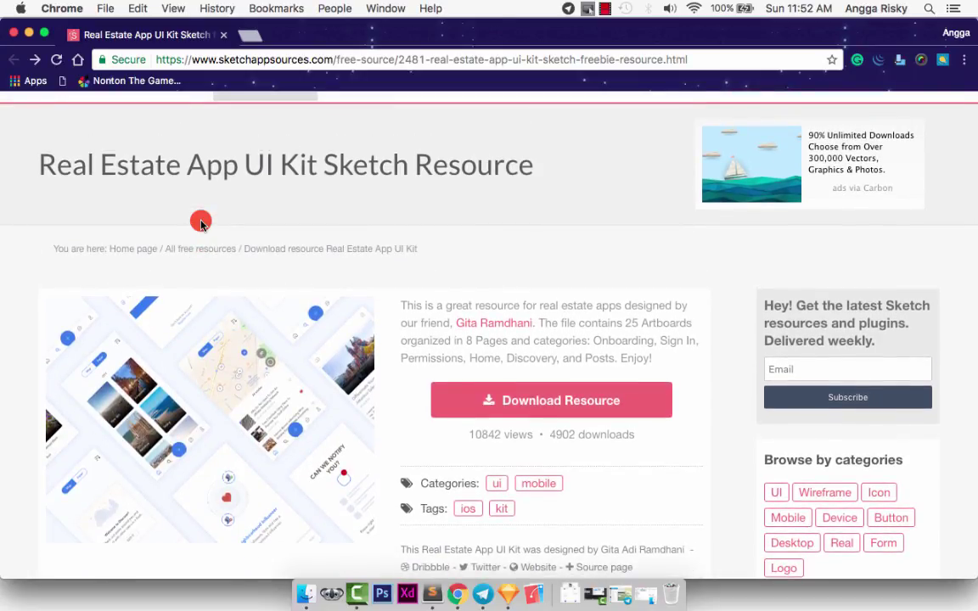
scroll(201, 222, down, 1)
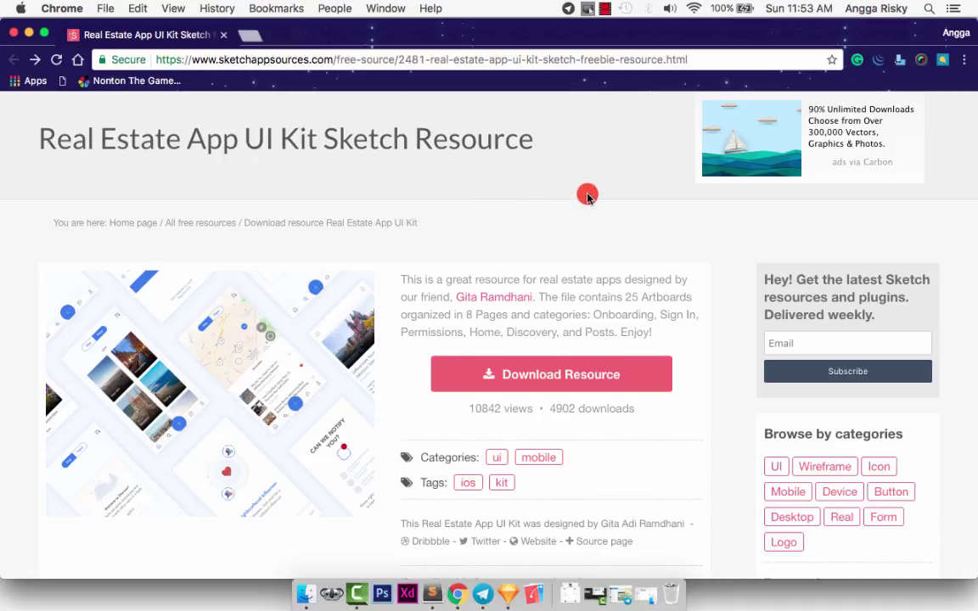
scroll(628, 192, down, 1)
scroll(628, 192, down, 1)
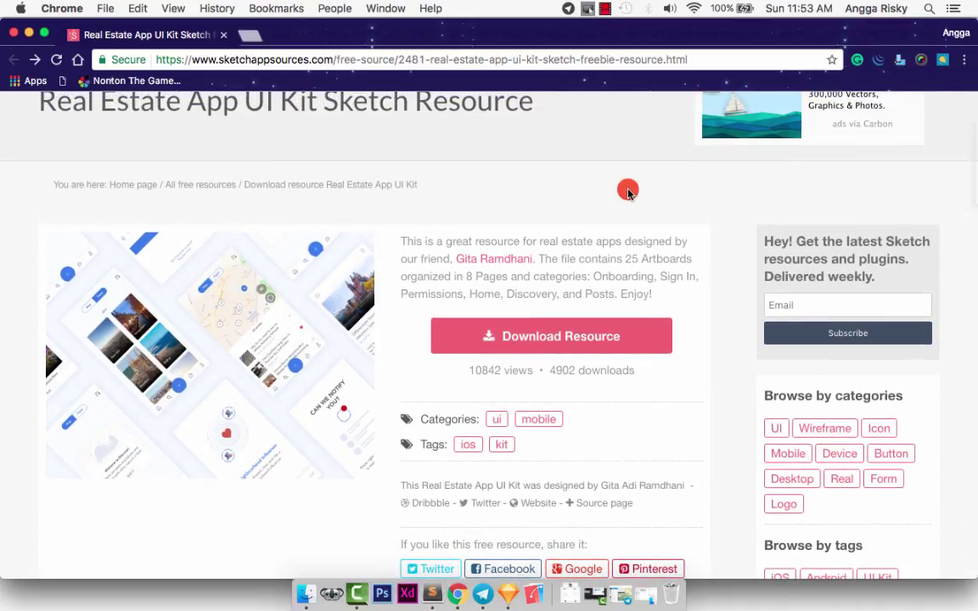
scroll(637, 190, up, 1)
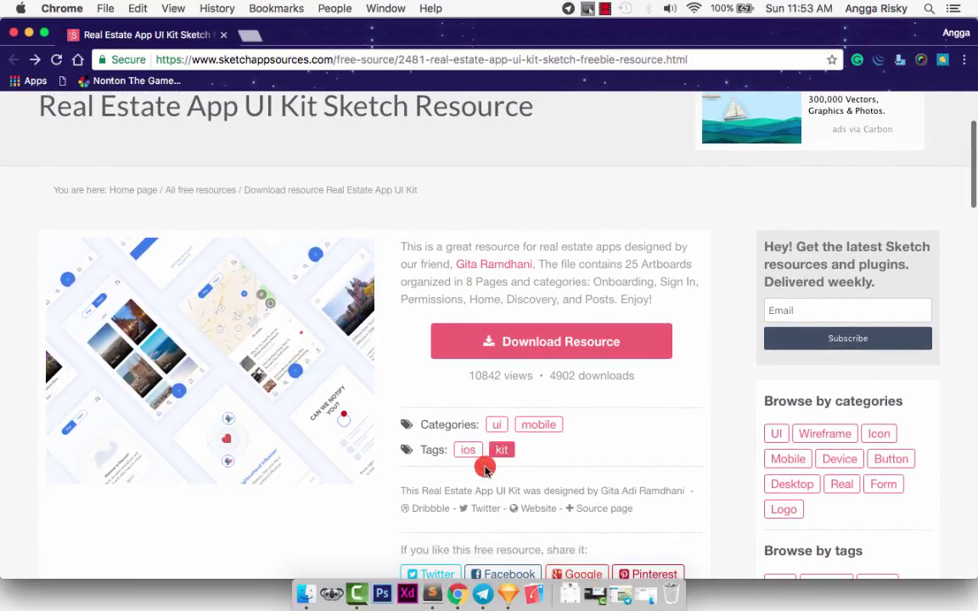
Back in Sublime Text, append an empty pair of quotes to the title line
click(433, 594)
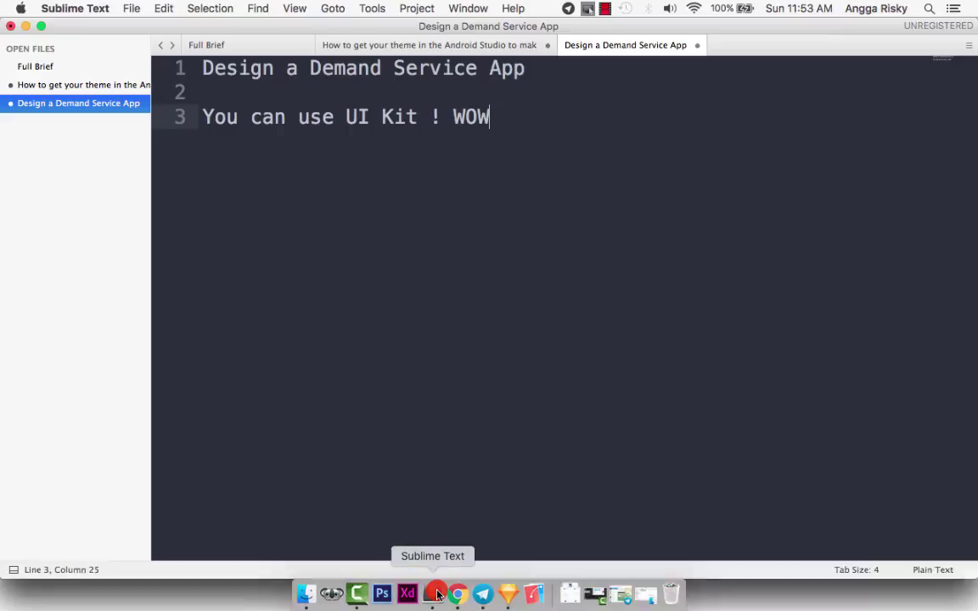
click(535, 70)
text(")
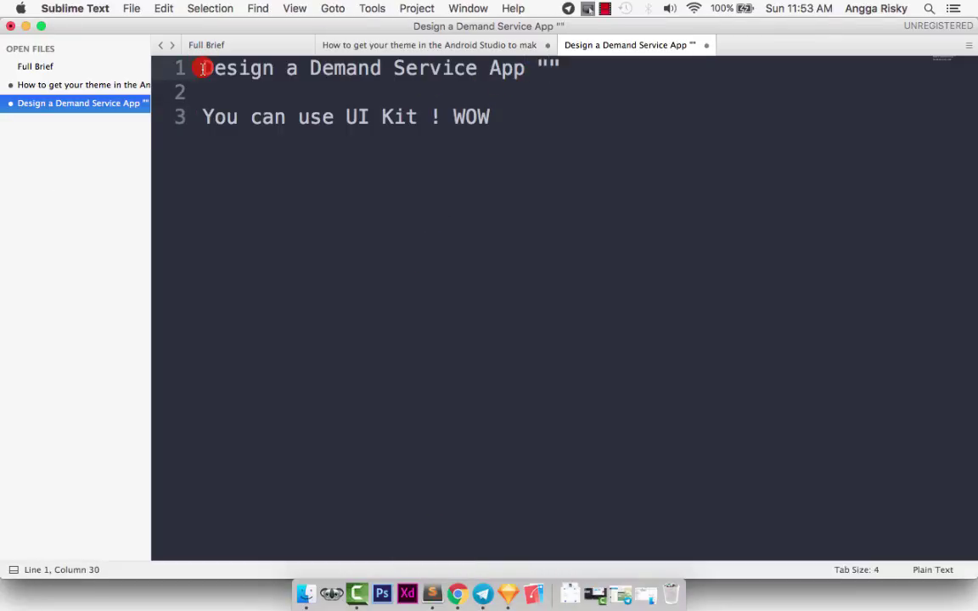
text(")
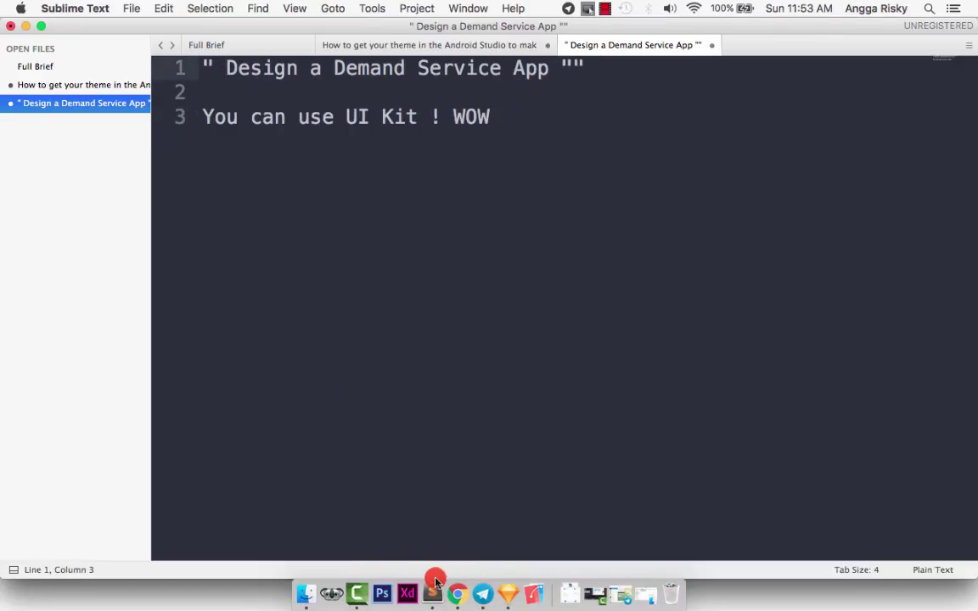
Recheck the UI Kit page and its web address, then minimize the Chrome window
click(450, 594)
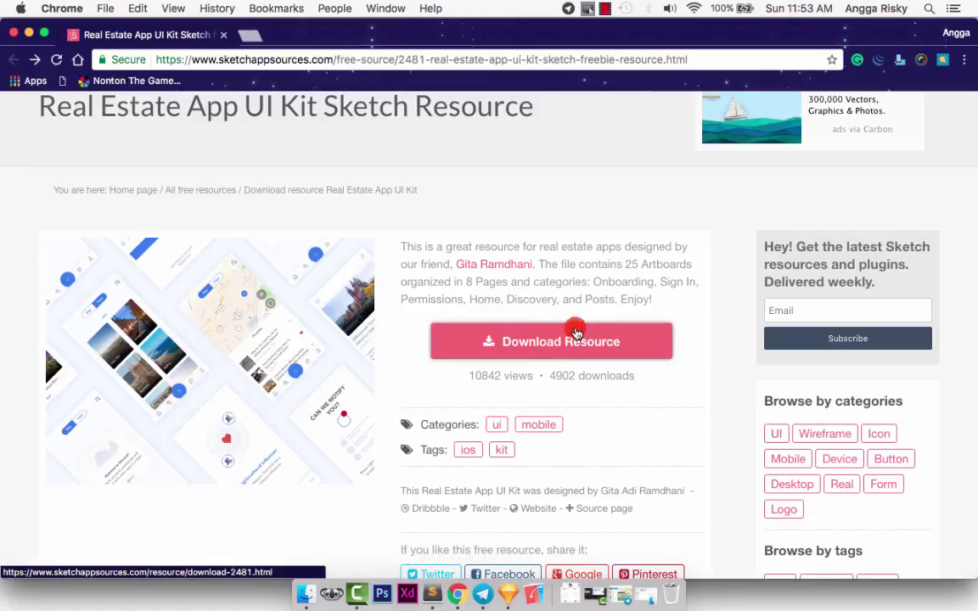
scroll(433, 166, up, 3)
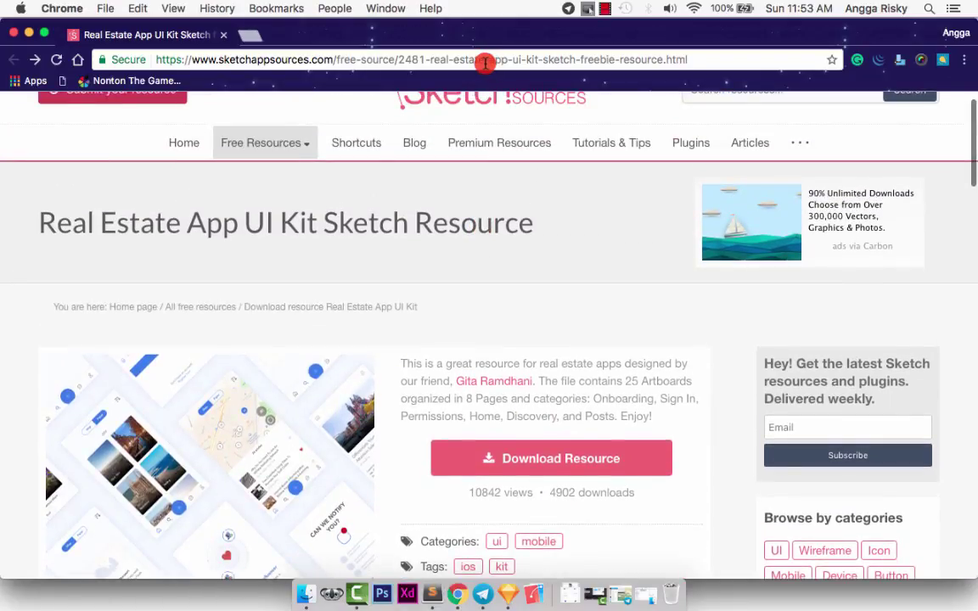
click(436, 60)
click(361, 59)
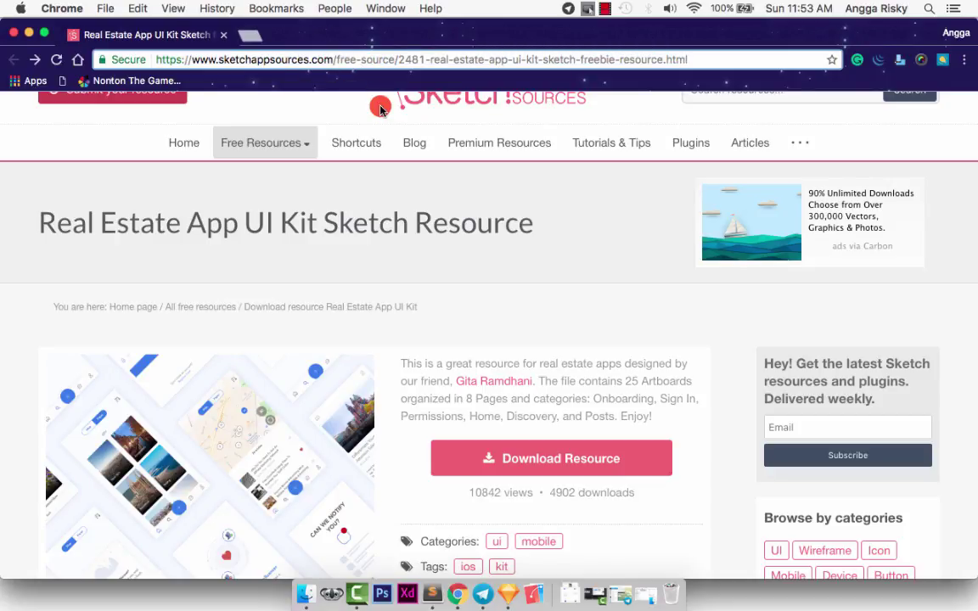
scroll(459, 235, down, 2)
scroll(454, 236, down, 2)
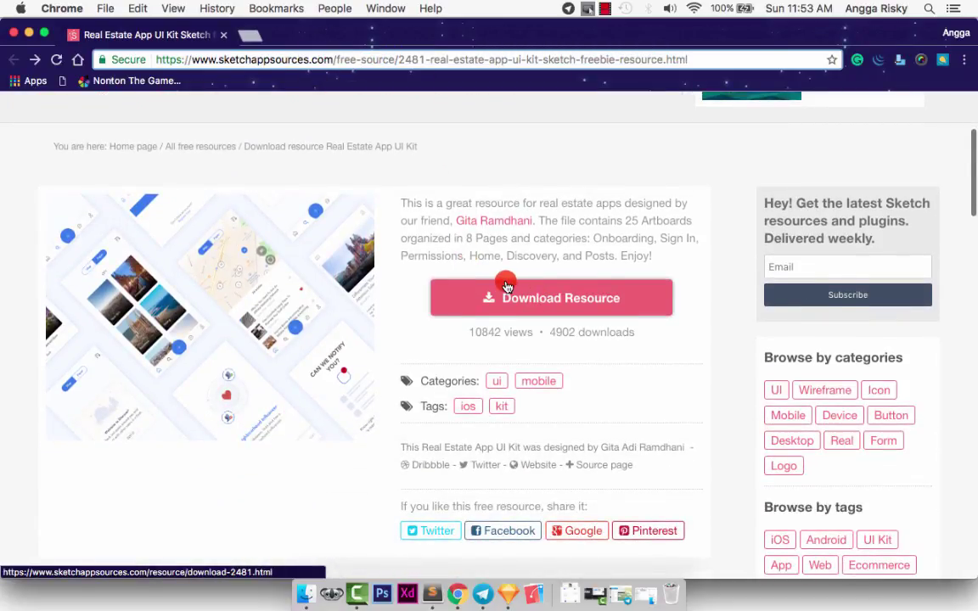
scroll(450, 272, up, 1)
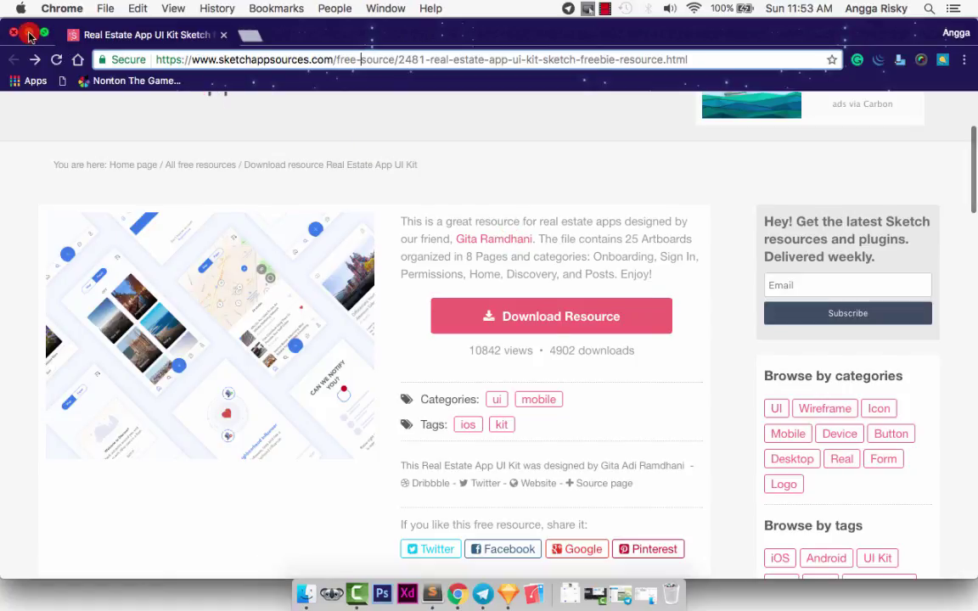
click(28, 32)
Open real-estate-app-ui-kit from the desktop in Sketch, ignoring the missing-fonts warning
click(30, 26)
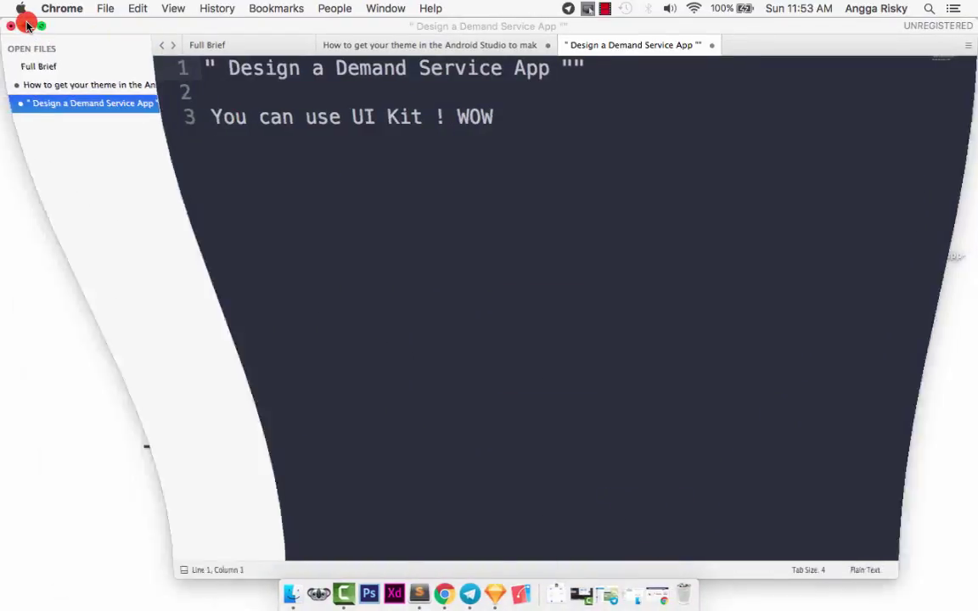
click(910, 222)
double_click(911, 222)
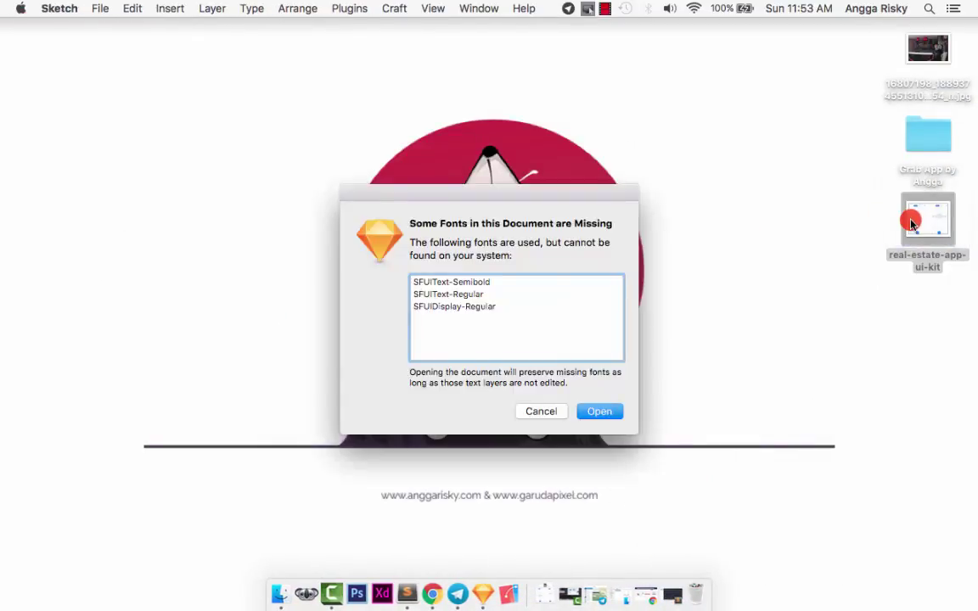
click(599, 415)
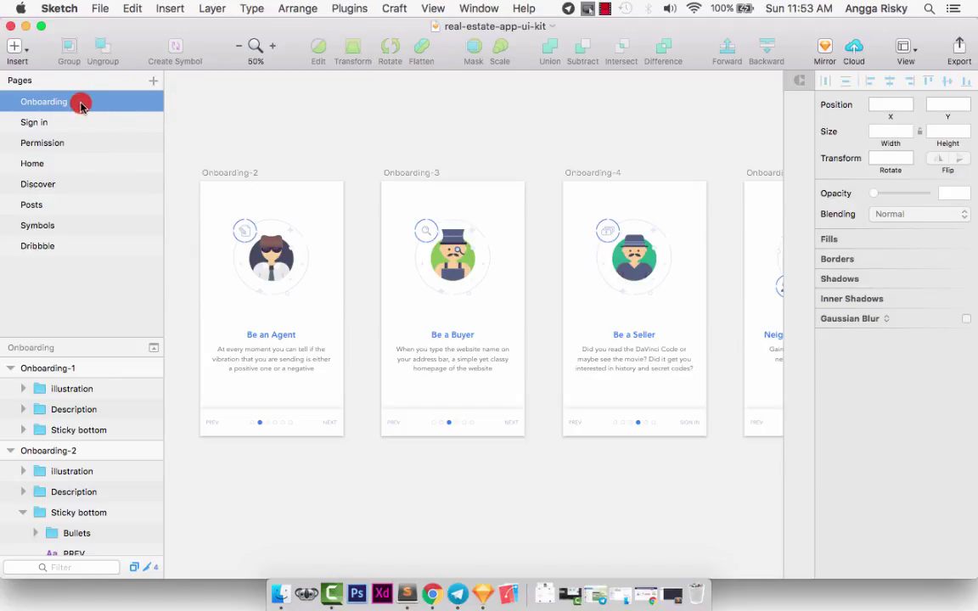
Browse the Sign in, Permission, Home, Discover, Posts, Symbols and Dribbble pages
click(63, 123)
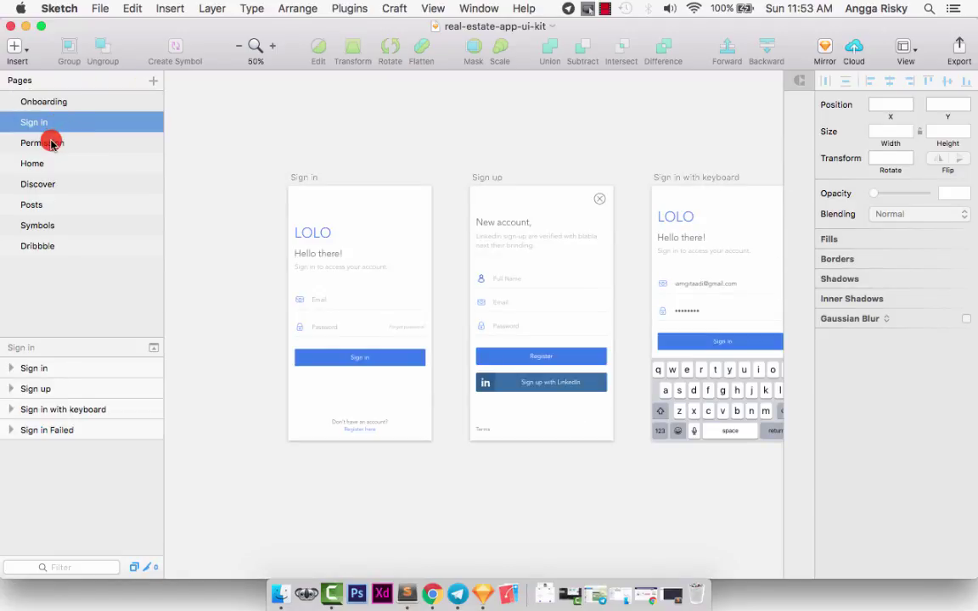
click(51, 143)
click(43, 167)
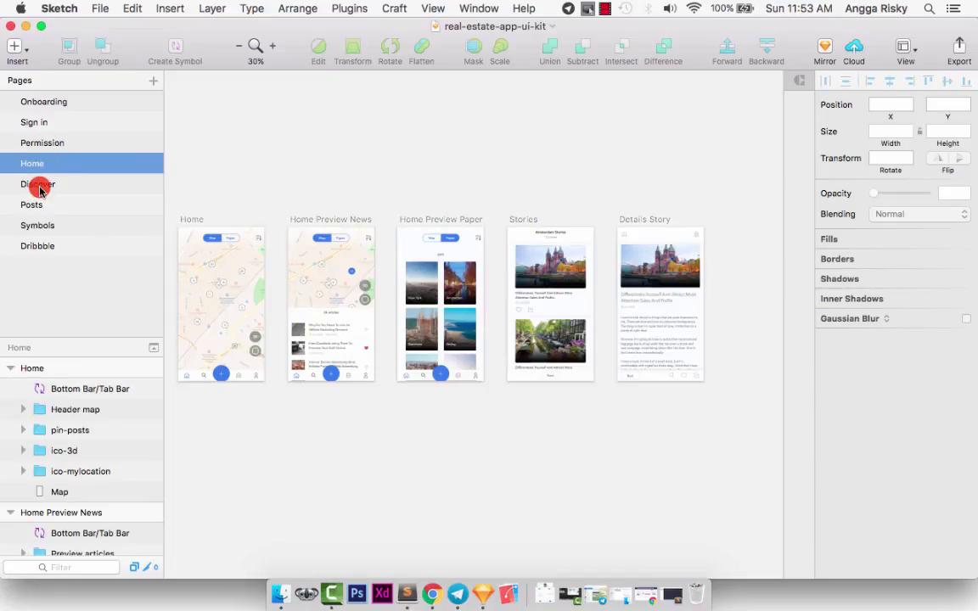
click(37, 186)
click(54, 204)
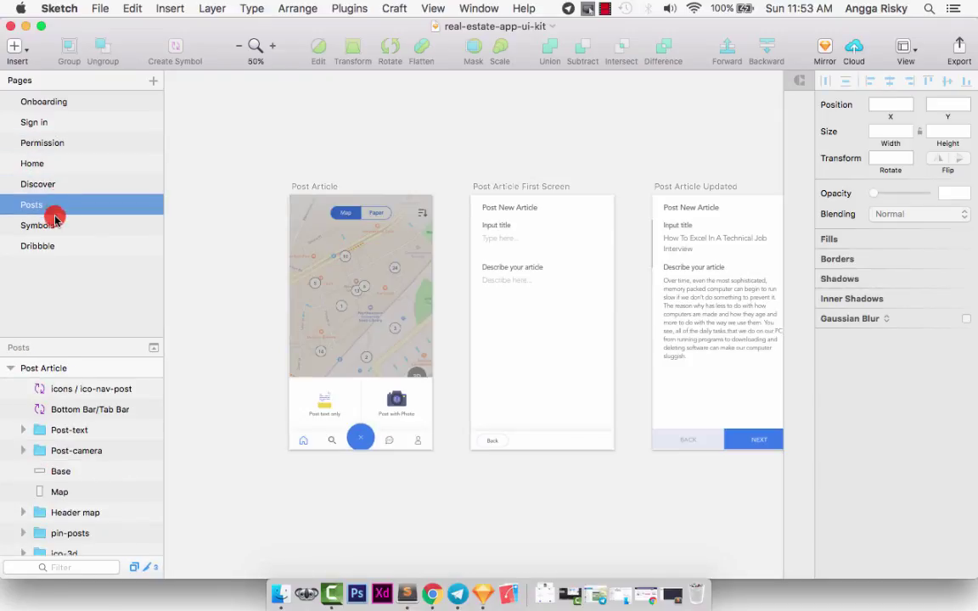
click(55, 225)
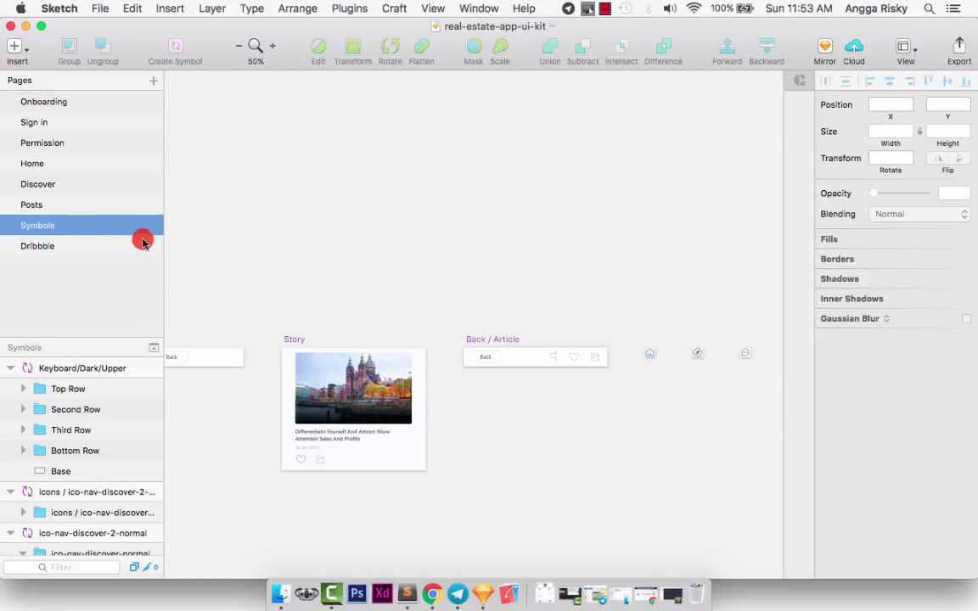
click(88, 244)
scroll(374, 274, down, 5)
scroll(374, 273, right, 5)
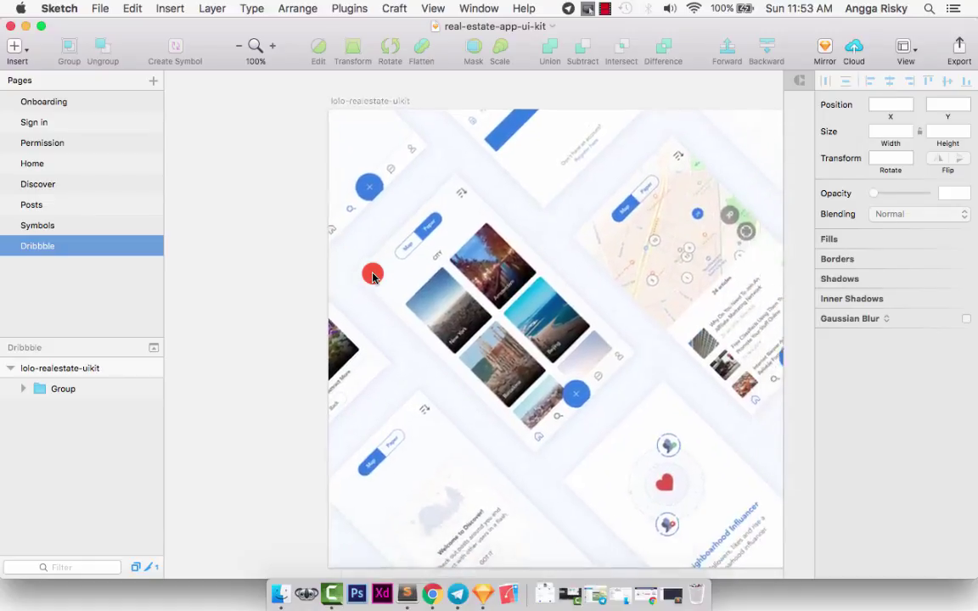
scroll(373, 276, up, 3)
scroll(373, 276, right, 3)
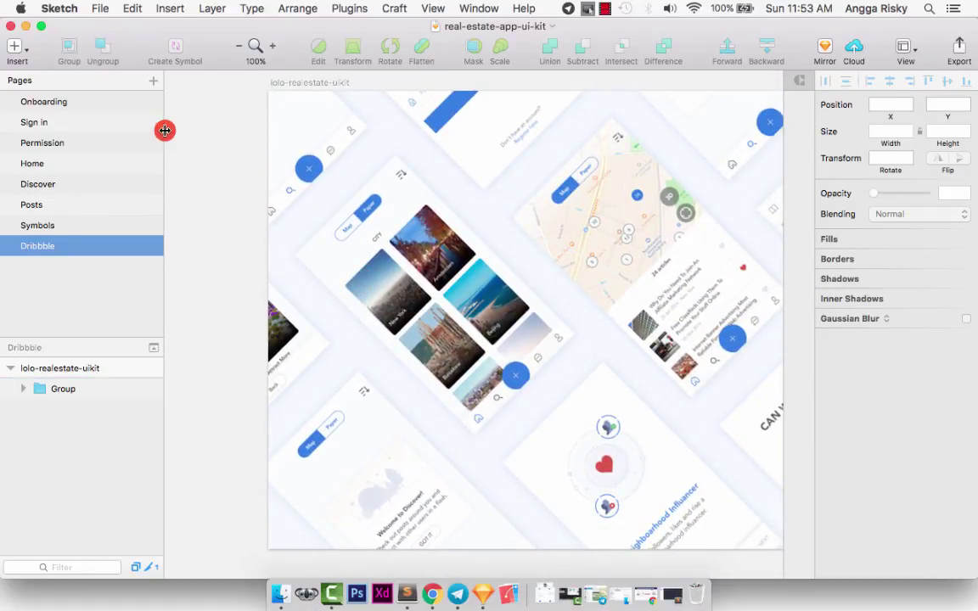
Review the Onboarding page artboards and glance at the project brief note
click(129, 101)
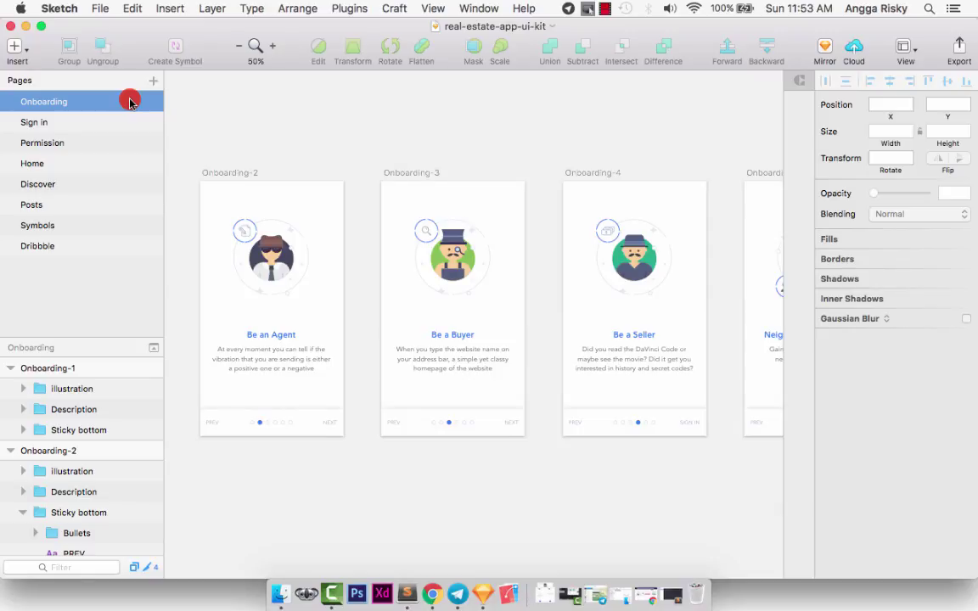
click(414, 172)
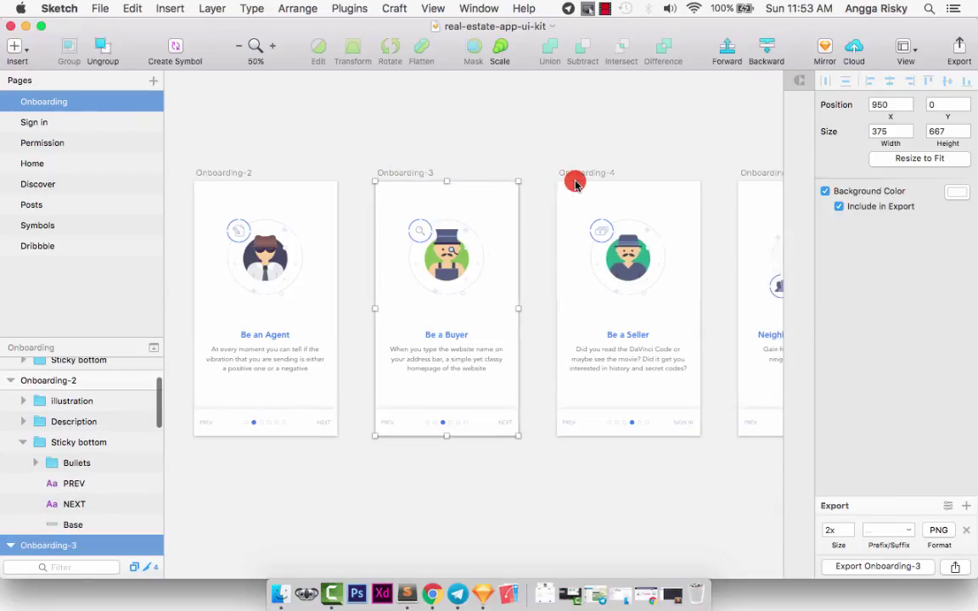
scroll(575, 184, right, 3)
scroll(575, 185, right, 3)
scroll(575, 184, right, 3)
scroll(574, 184, right, 2)
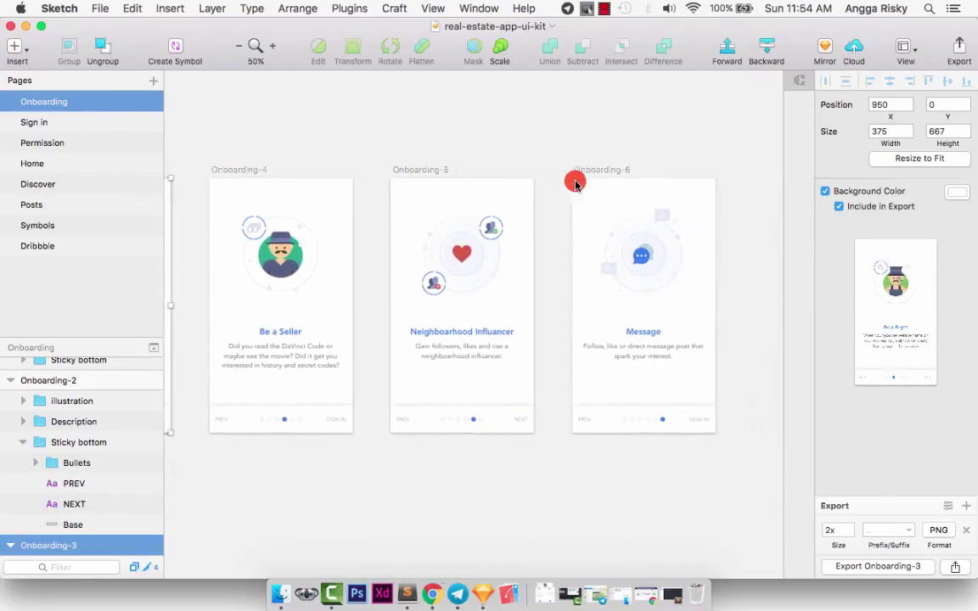
scroll(575, 185, left, 1)
scroll(575, 184, left, 3)
scroll(575, 184, left, 4)
scroll(575, 184, left, 2)
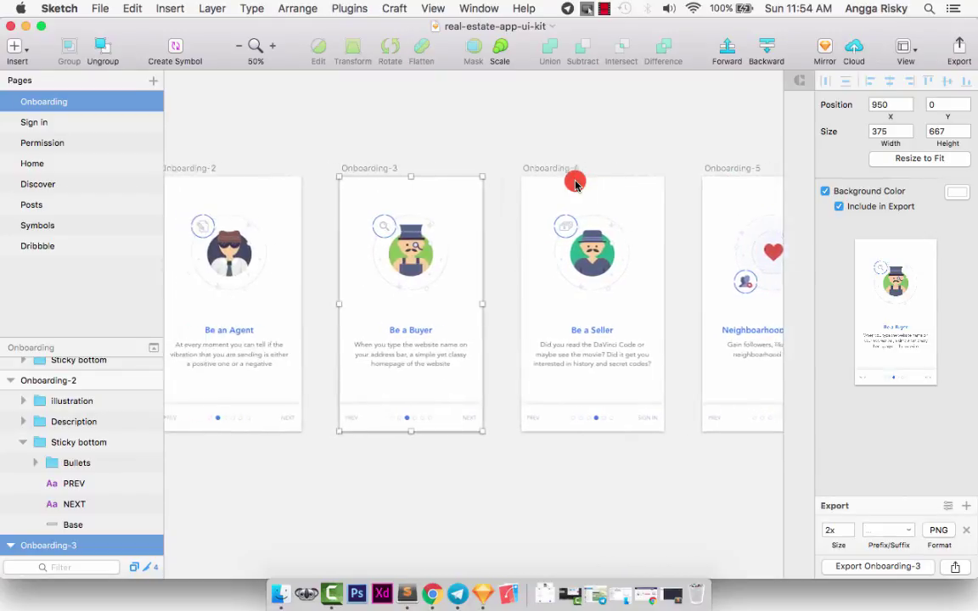
scroll(575, 184, left, 3)
scroll(575, 184, left, 3)
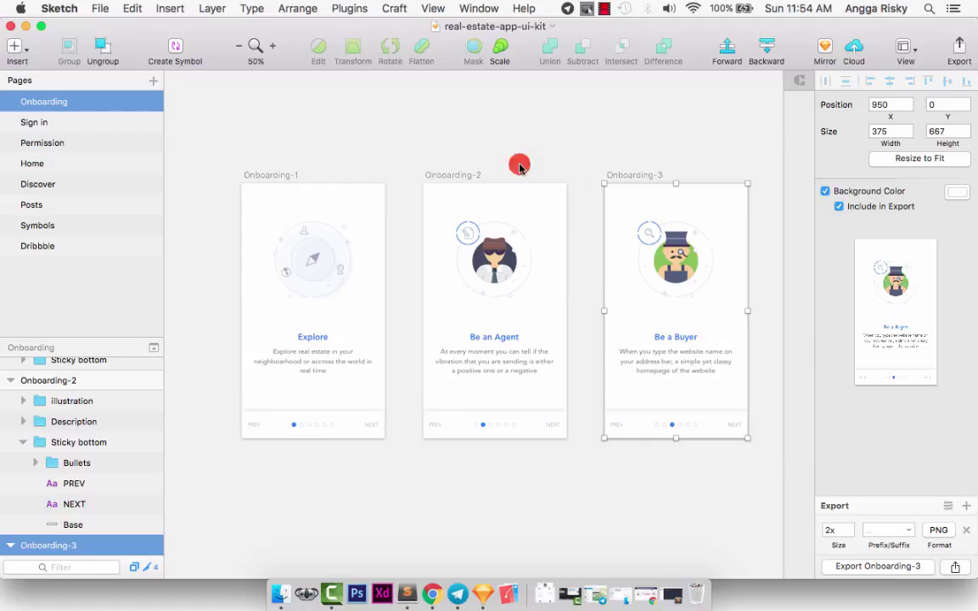
click(437, 151)
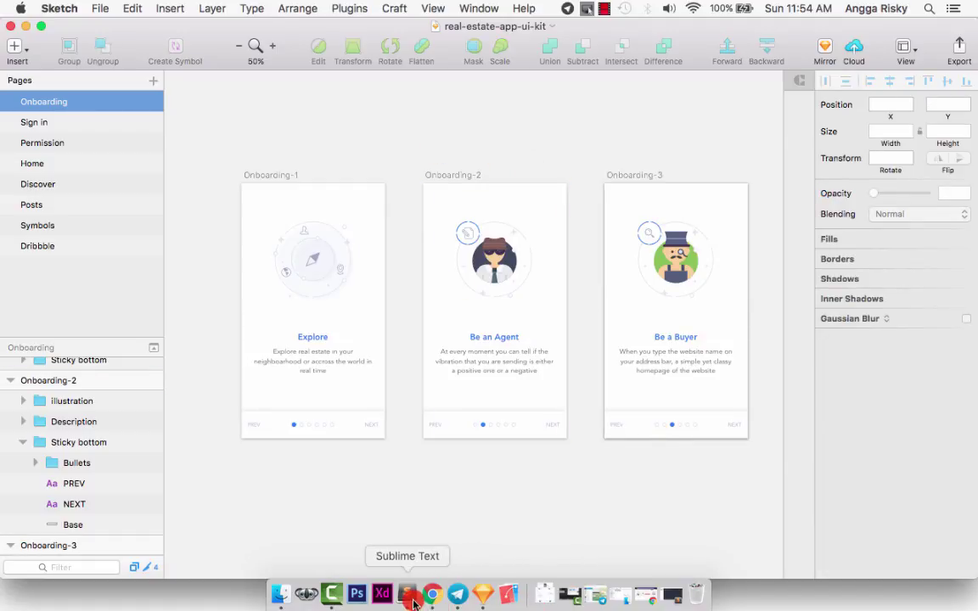
click(407, 594)
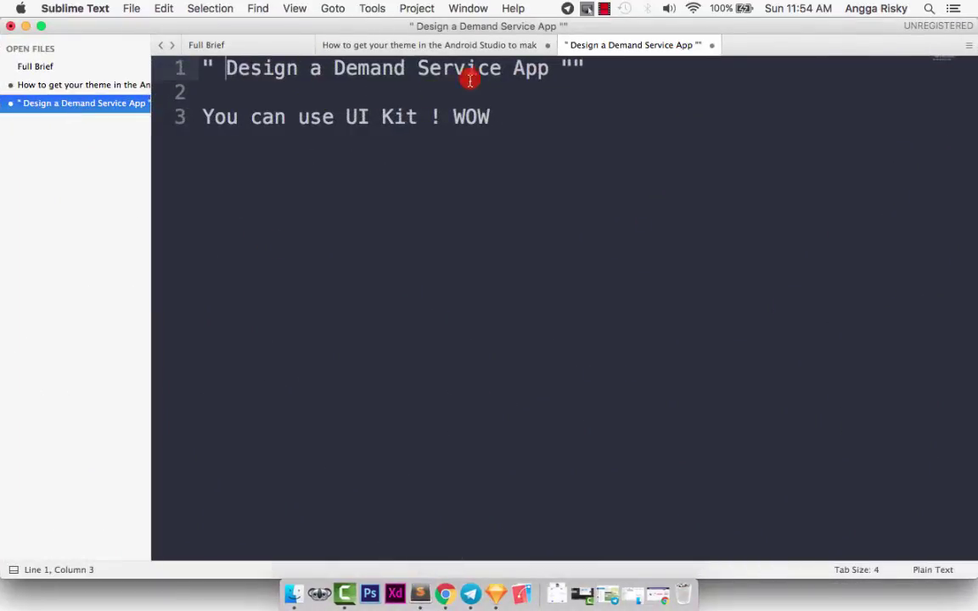
click(26, 27)
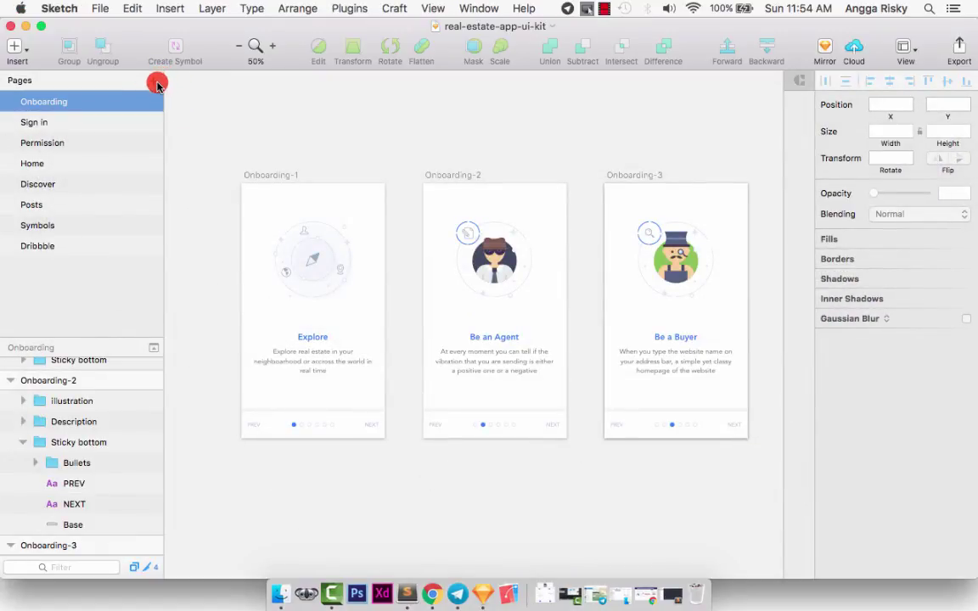
Create a page named Apps and move it to the top of the page list
click(157, 83)
text(Apps)
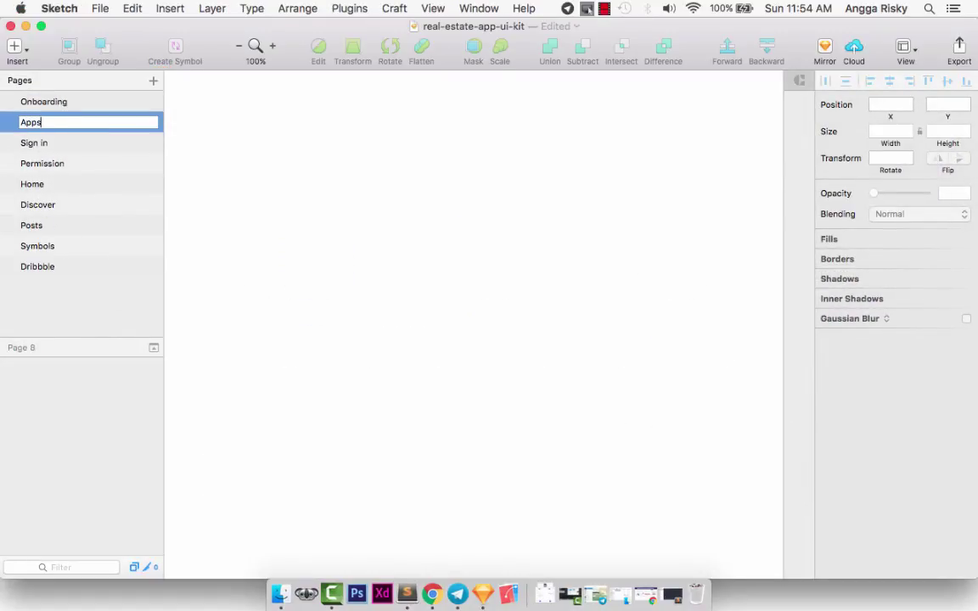
key(Return)
drag(83, 122, 123, 107)
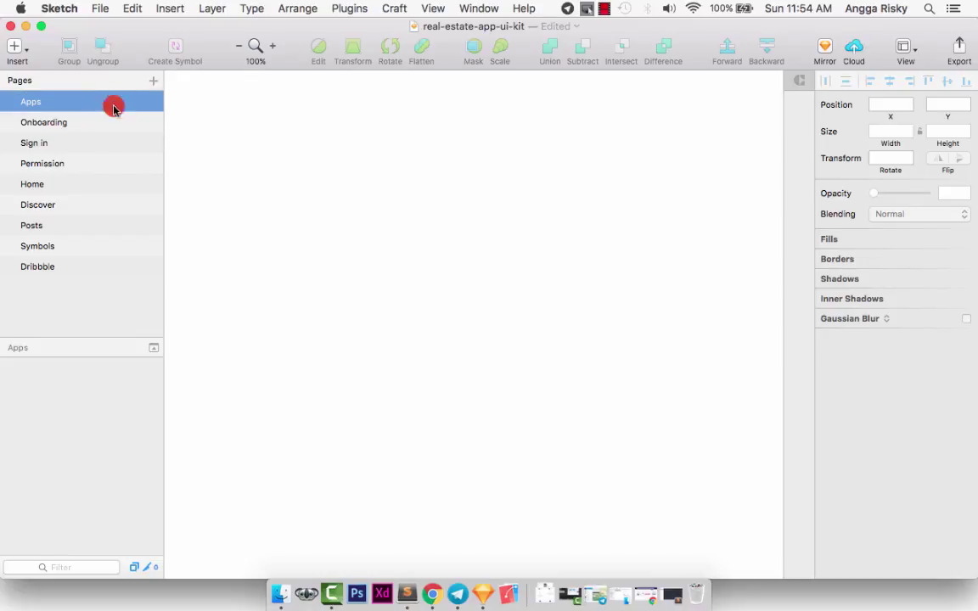
Scan the Onboarding page artboards from Explore through Neighborhood Influencer
click(91, 130)
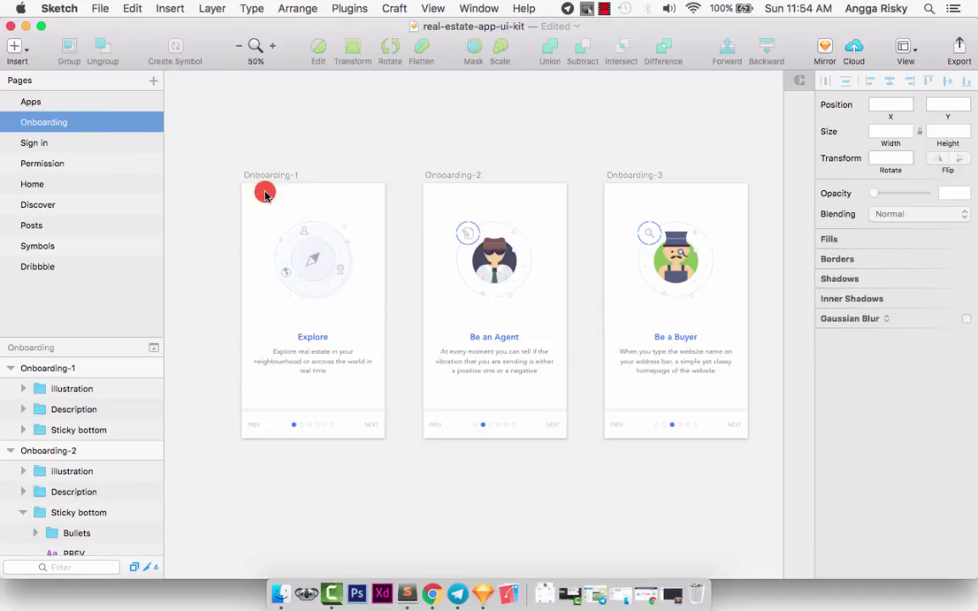
scroll(349, 157, right, 5)
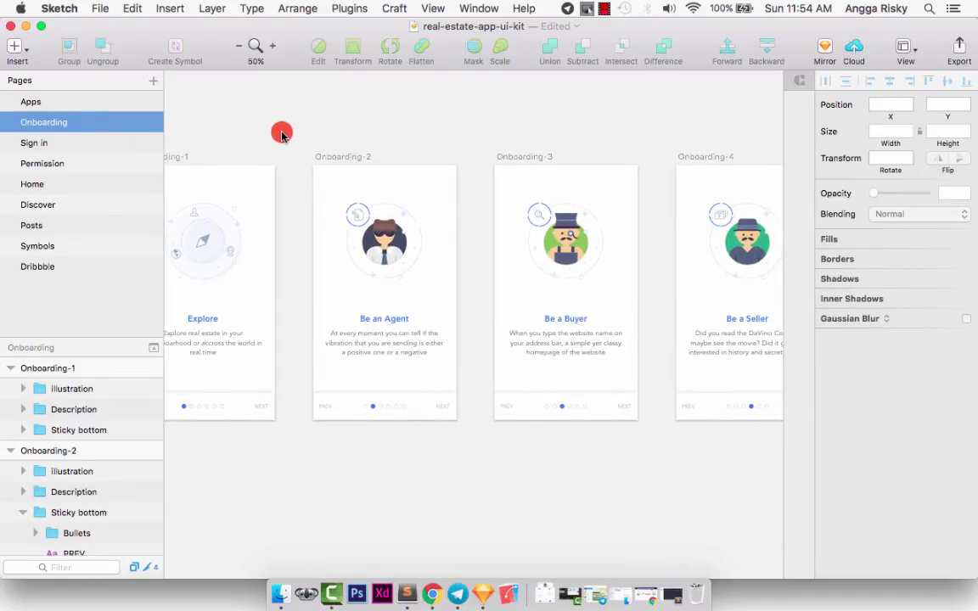
scroll(308, 127, right, 3)
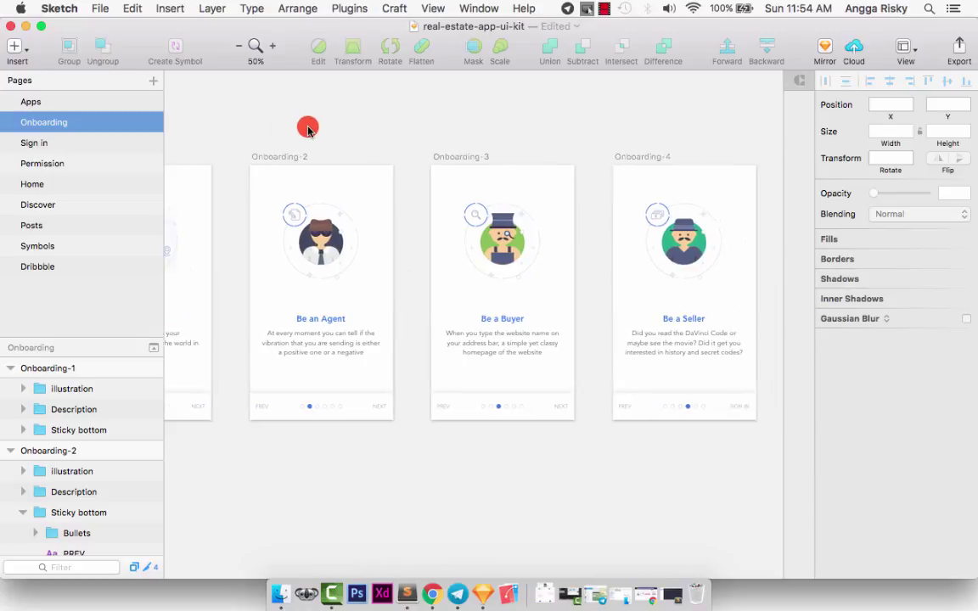
scroll(308, 128, right, 2)
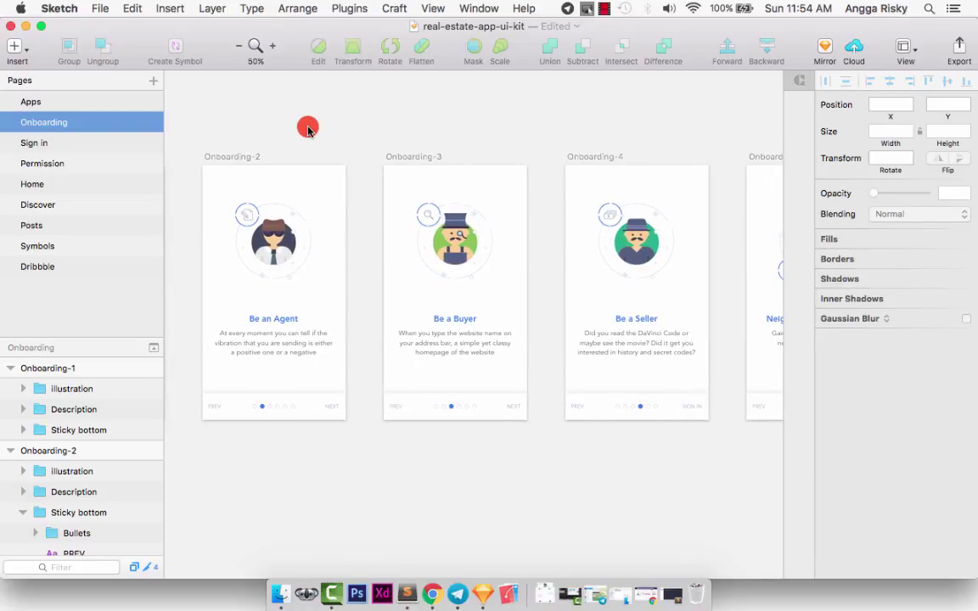
scroll(308, 127, right, 1)
scroll(308, 127, right, 8)
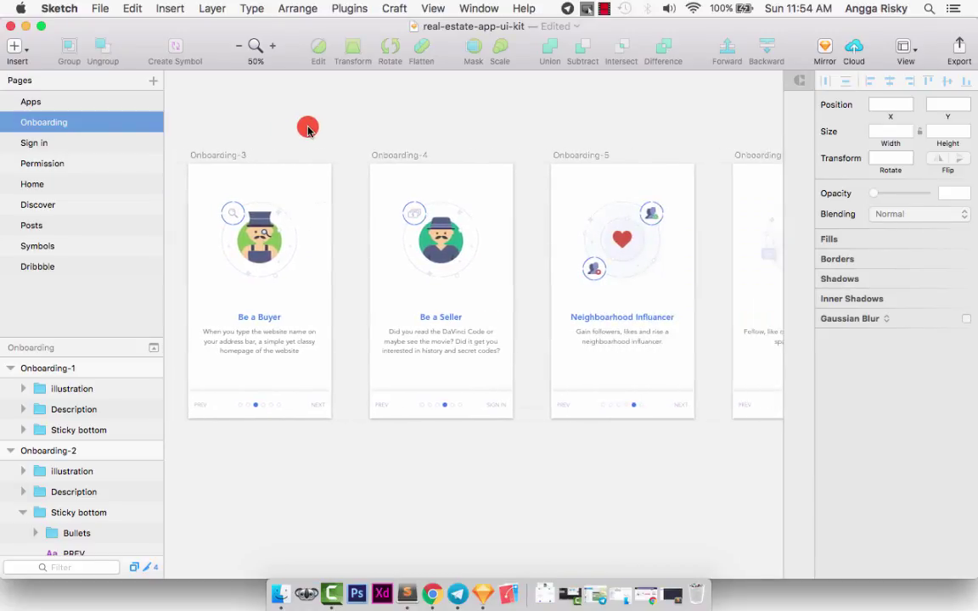
scroll(308, 127, right, 7)
scroll(307, 128, left, 15)
scroll(307, 128, left, 13)
scroll(307, 127, up, 2)
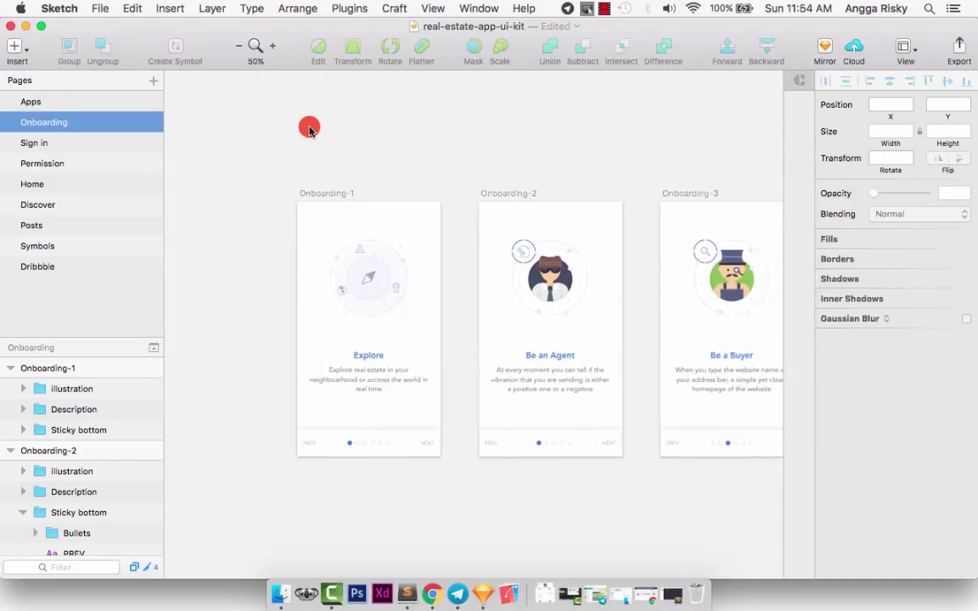
Select and copy the Onboarding-1, Onboarding-2 and Onboarding-3 artboards
click(317, 199)
shift+click(492, 198)
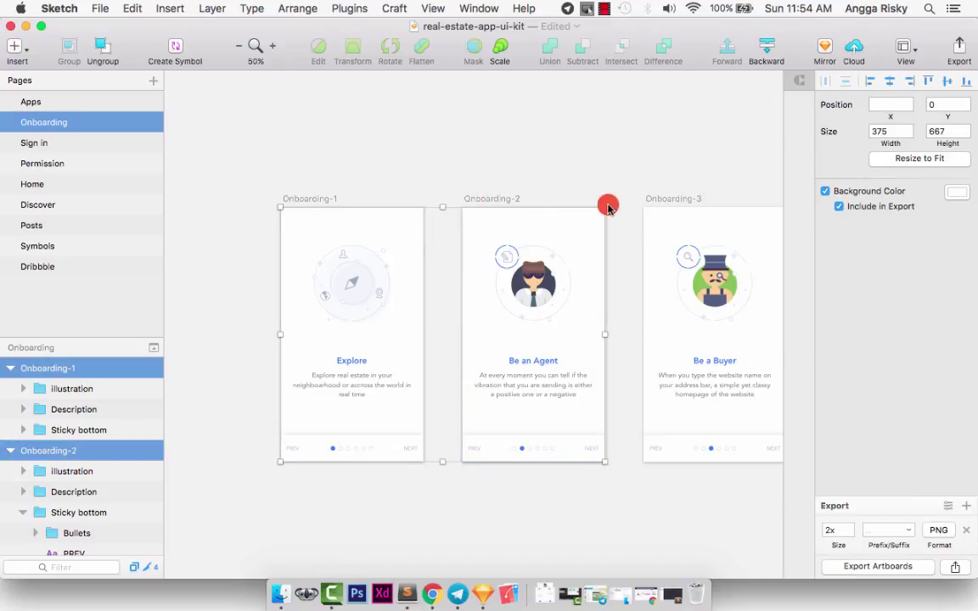
shift+click(661, 198)
key(super+c)
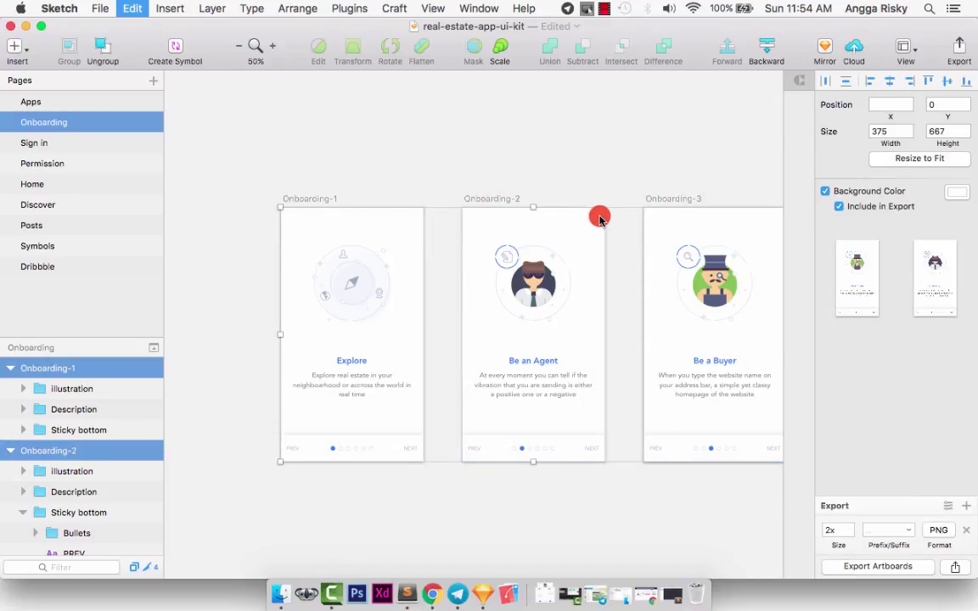
Paste the three onboarding artboards onto the Apps page and zoom out to check them
click(102, 101)
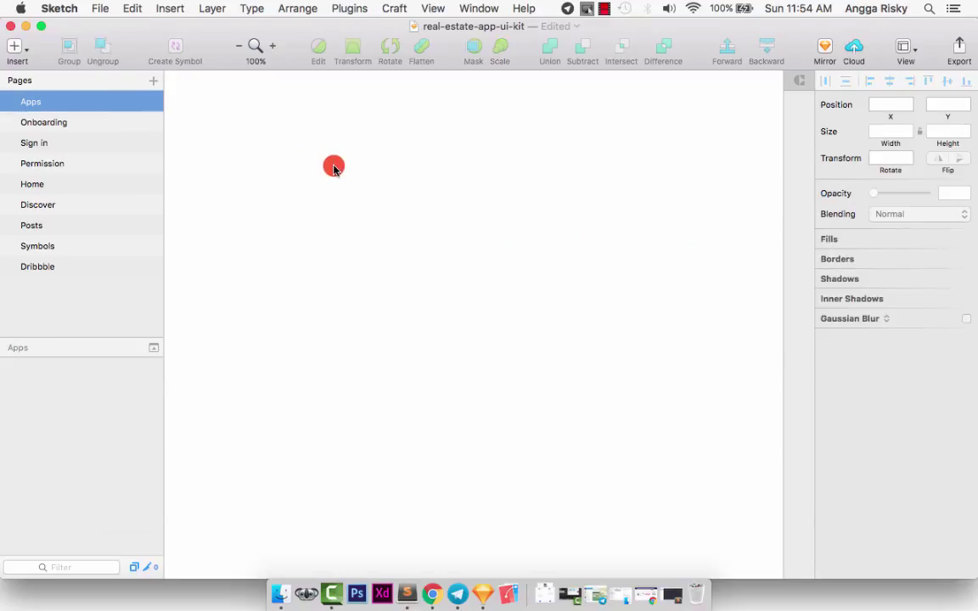
key(super+v)
key(super+minus)
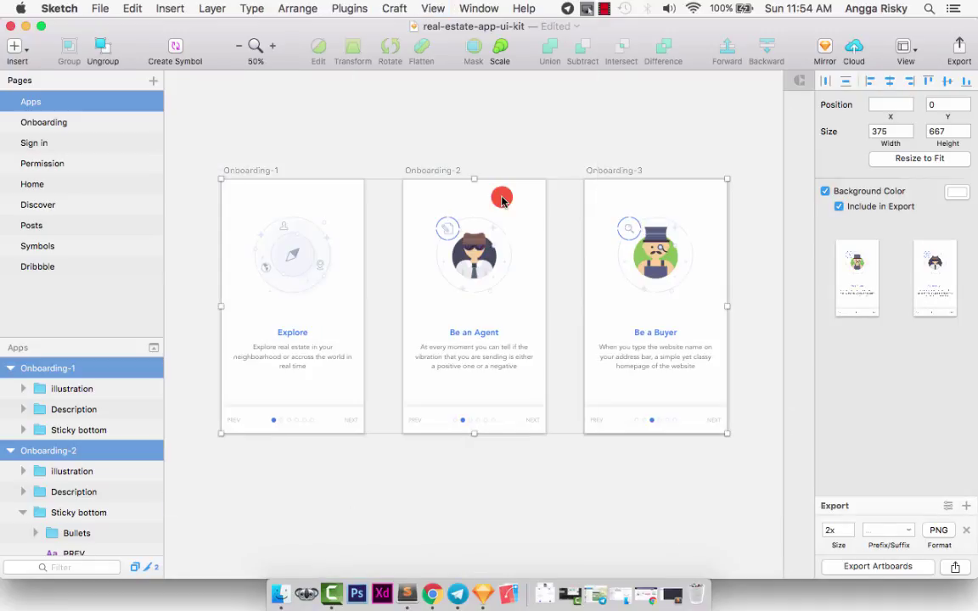
key(super+0)
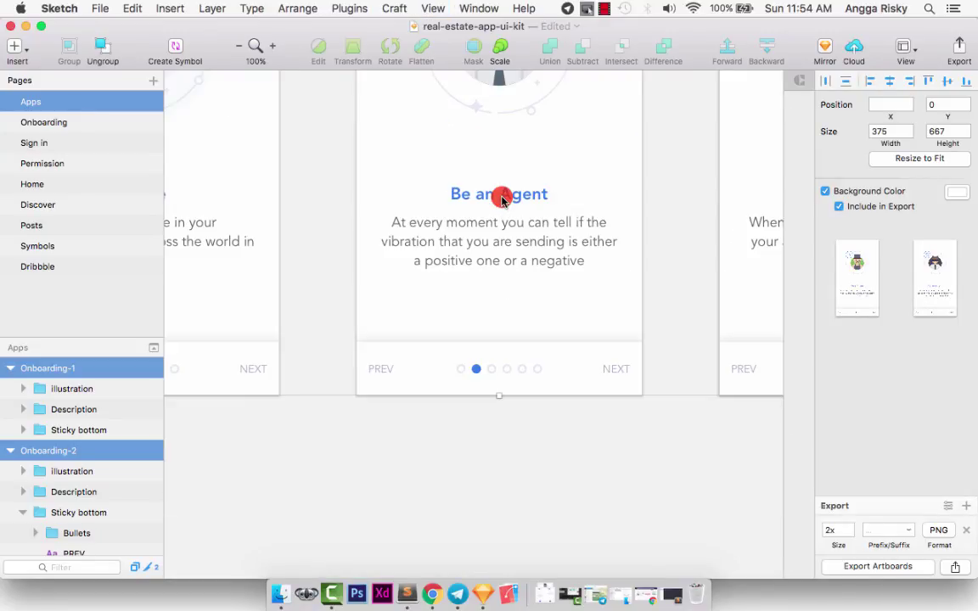
key(super+minus)
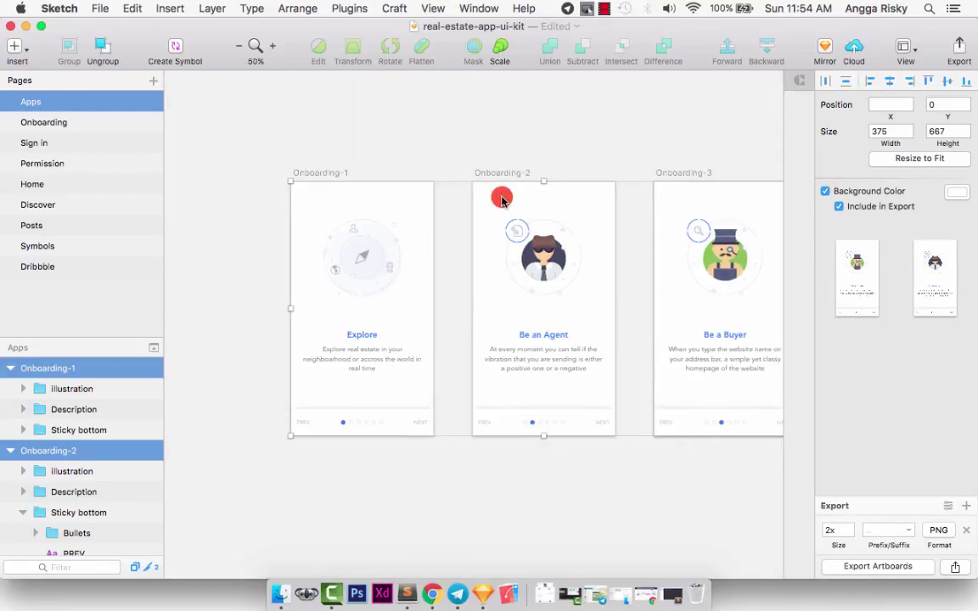
click(493, 523)
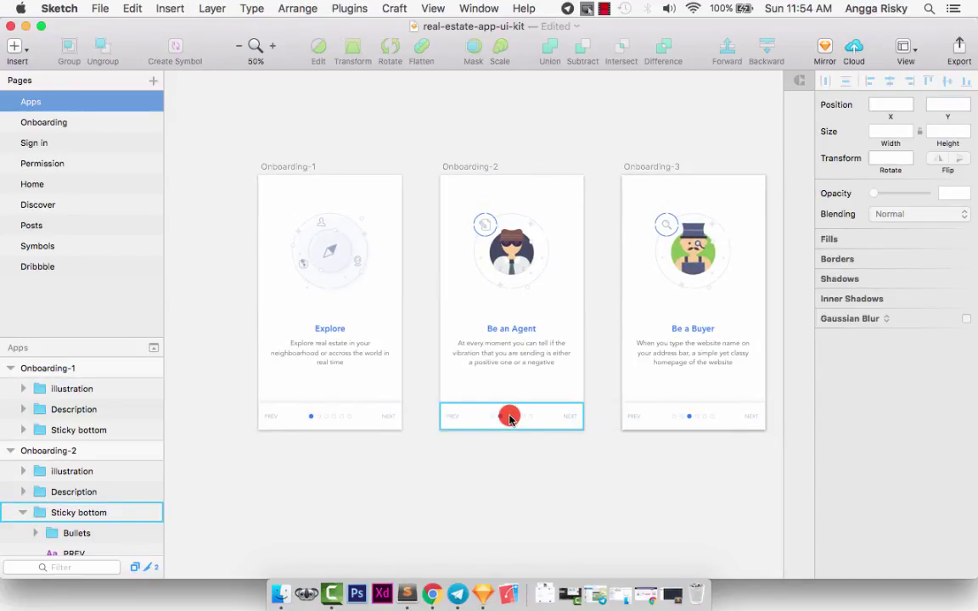
Delete pagination dots 1–3 from the Explore screen's Sticky bottom Bullets group
key(super+plus)
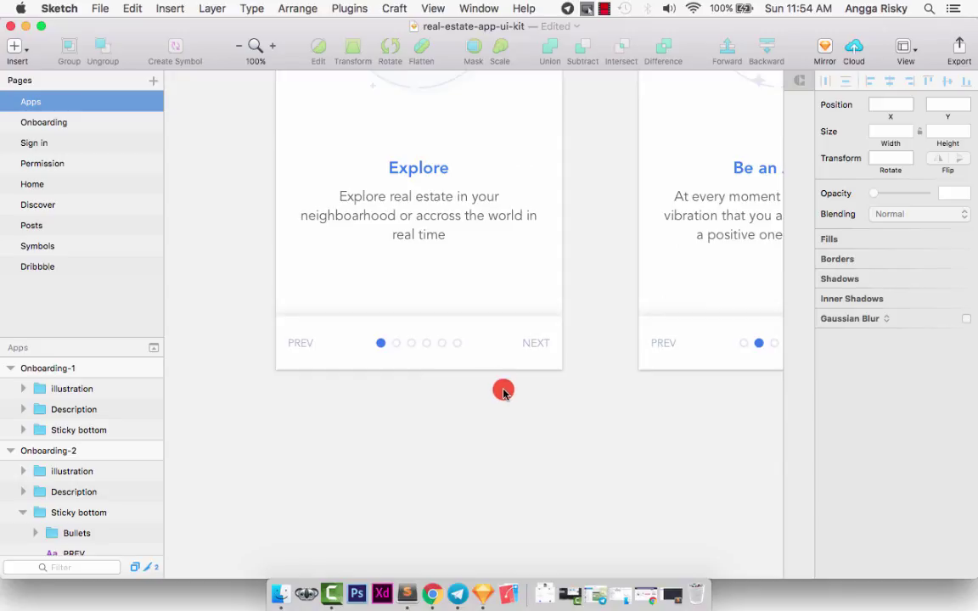
click(445, 340)
double_click(452, 344)
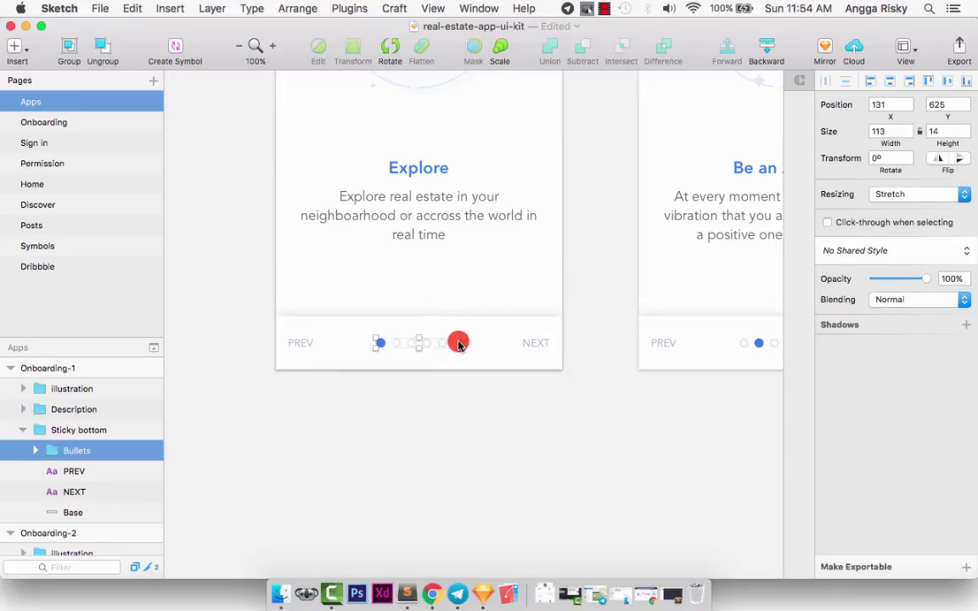
double_click(458, 343)
shift+click(430, 339)
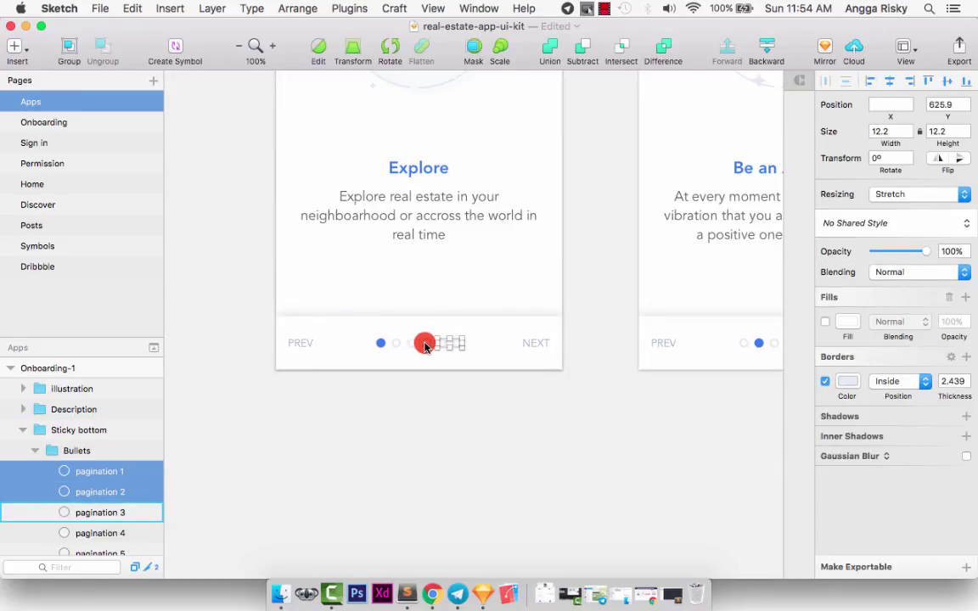
shift+click(424, 344)
key(Delete)
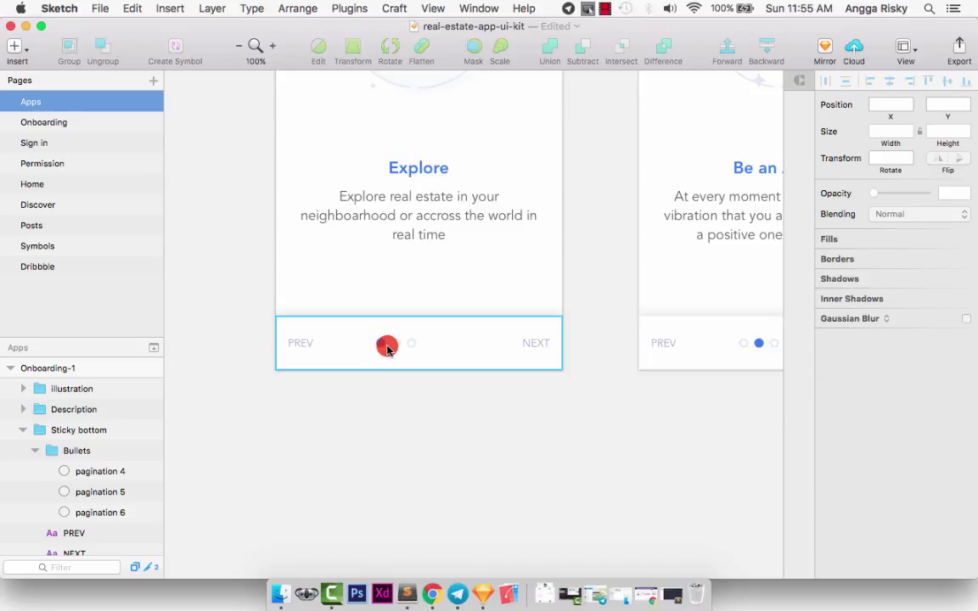
click(386, 348)
double_click(387, 348)
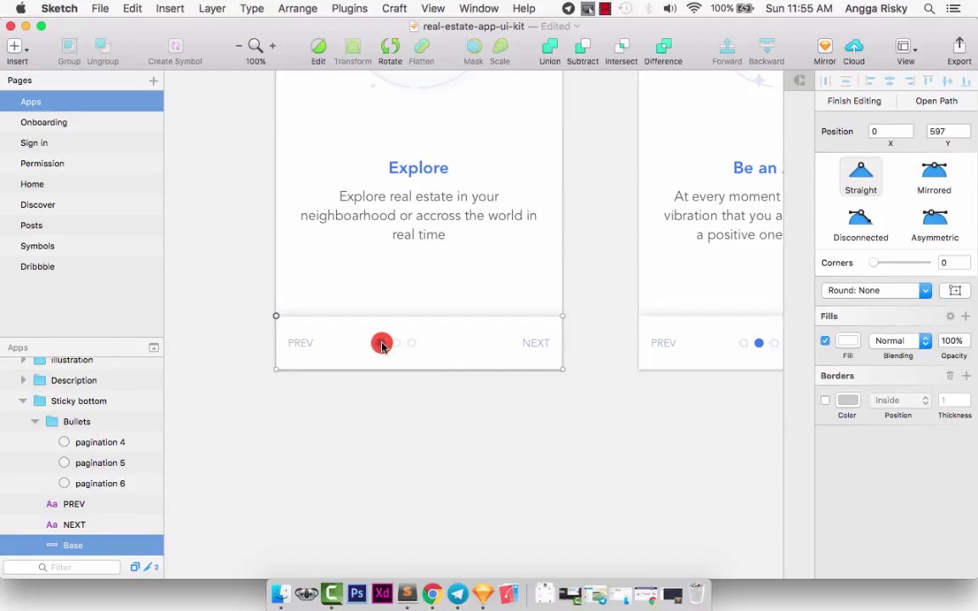
click(382, 345)
click(129, 414)
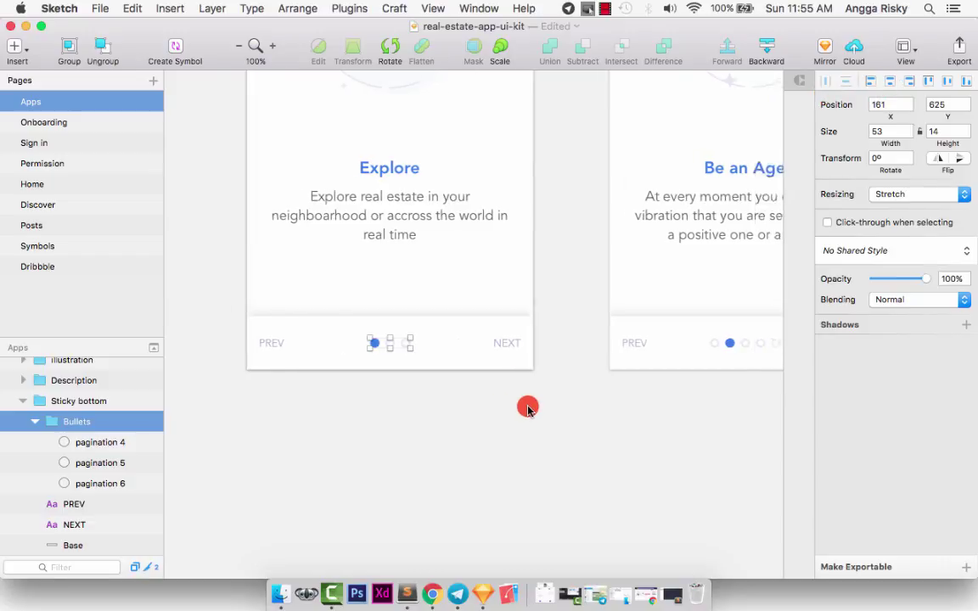
scroll(527, 406, right, 10)
Adjust the Be an Agent screen's pagination dots in its Bullets group
click(451, 345)
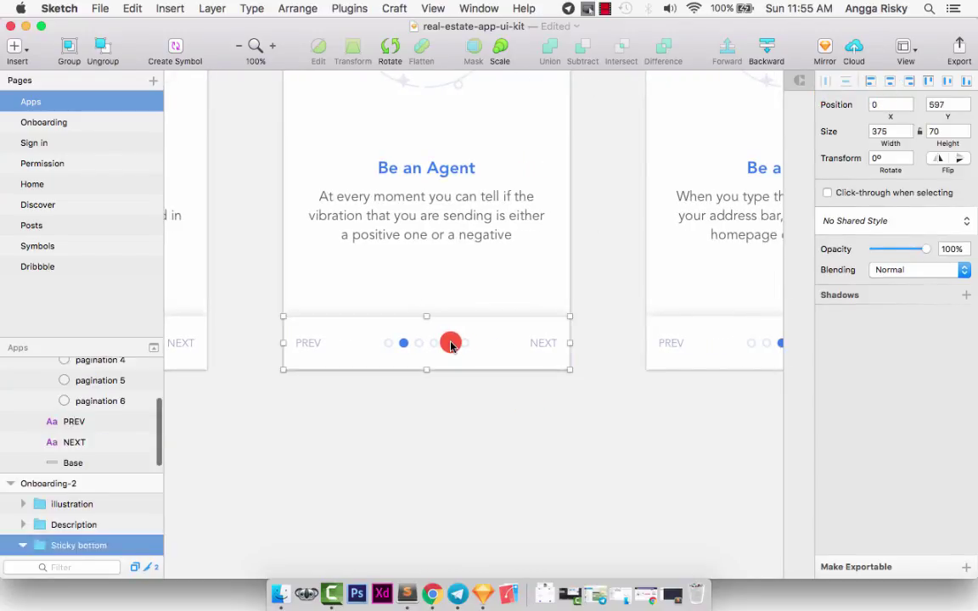
double_click(468, 344)
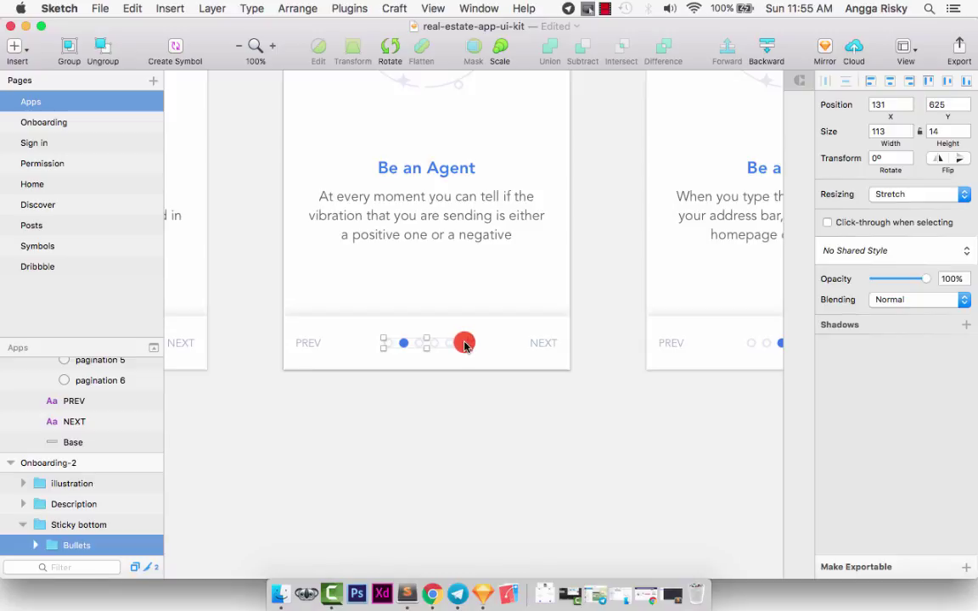
double_click(450, 346)
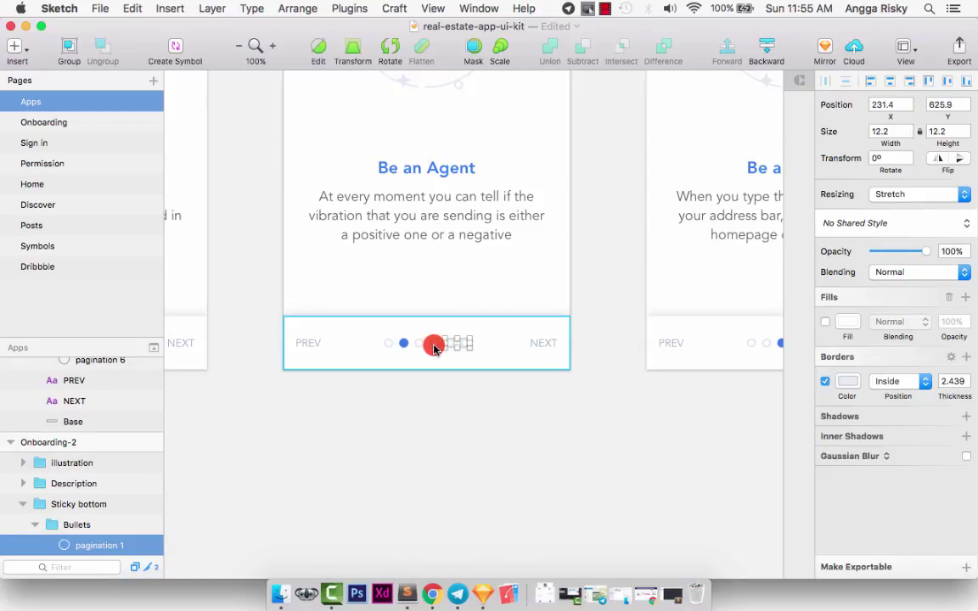
key(super+z)
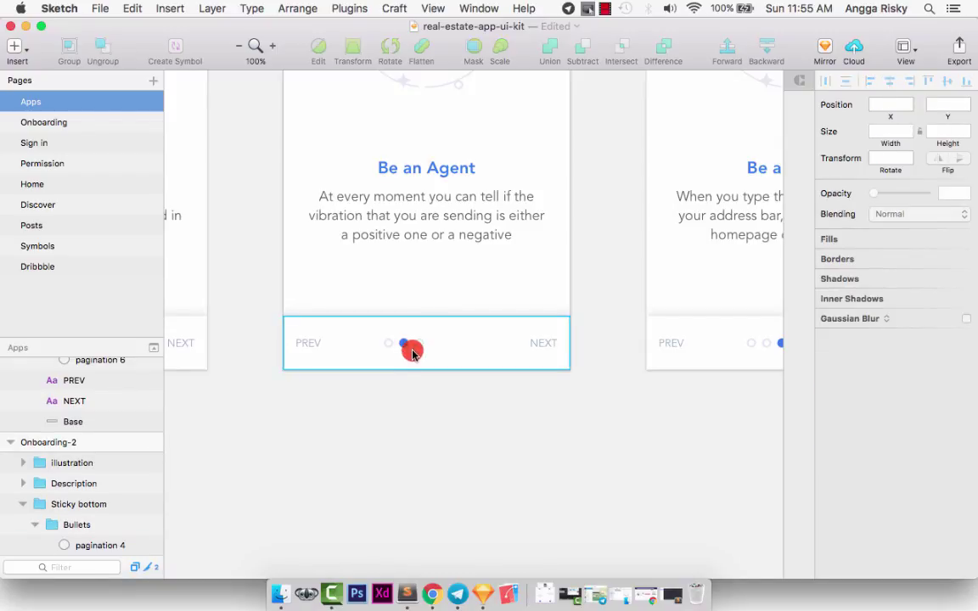
click(83, 524)
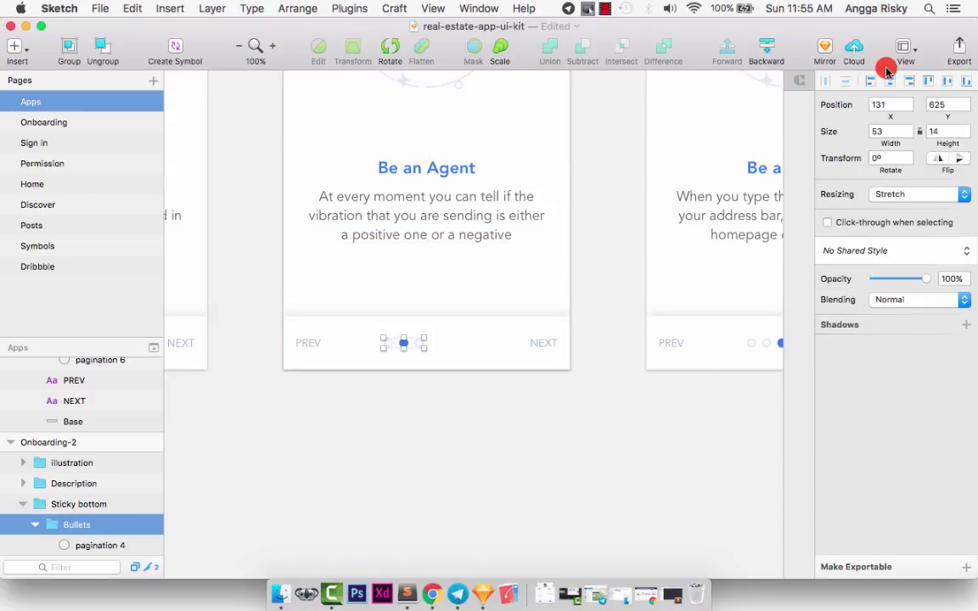
scroll(590, 276, right, 10)
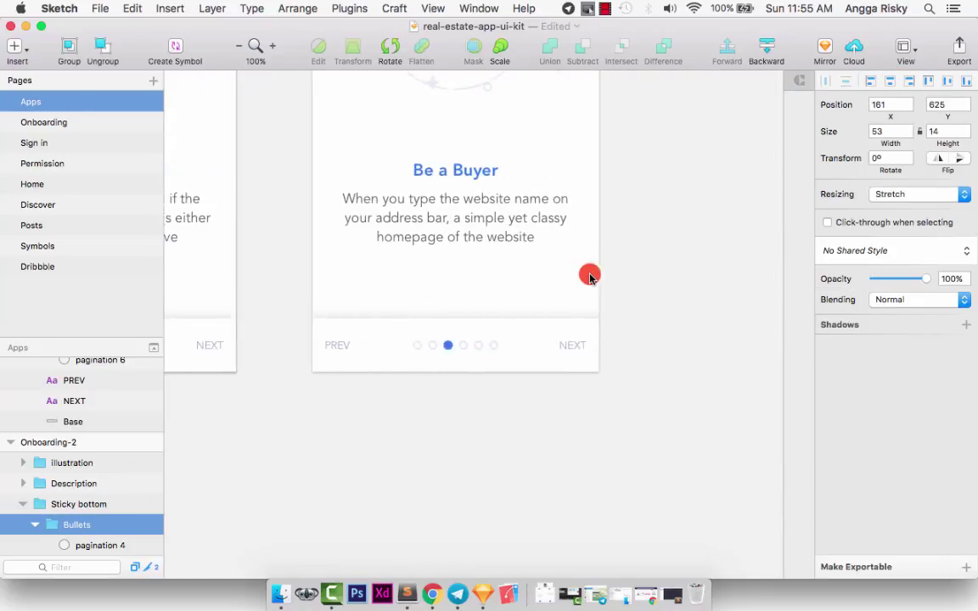
Delete the Be a Buyer screen's first three pagination dots and zoom out to review
click(450, 347)
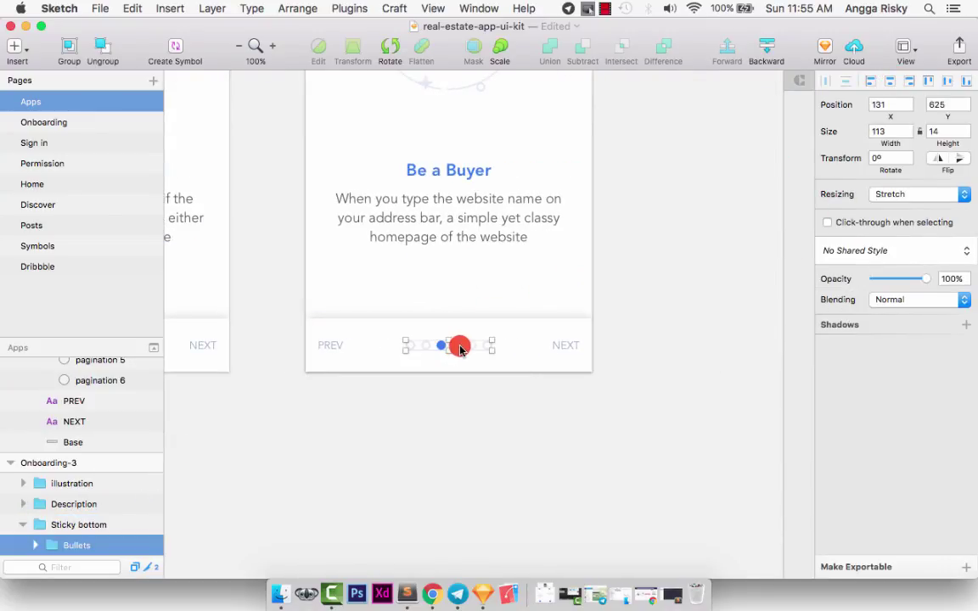
double_click(458, 346)
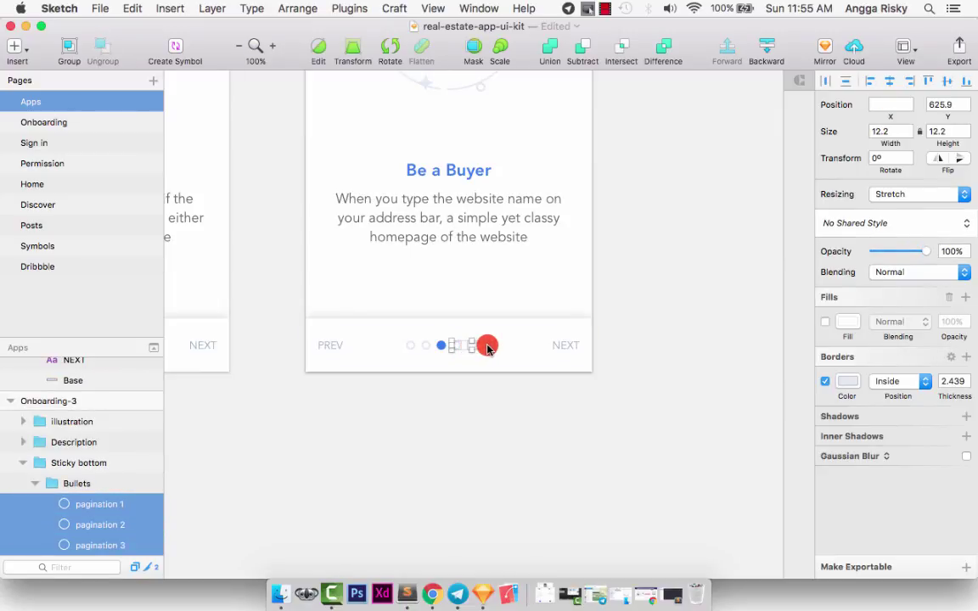
shift+click(450, 347)
key(Delete)
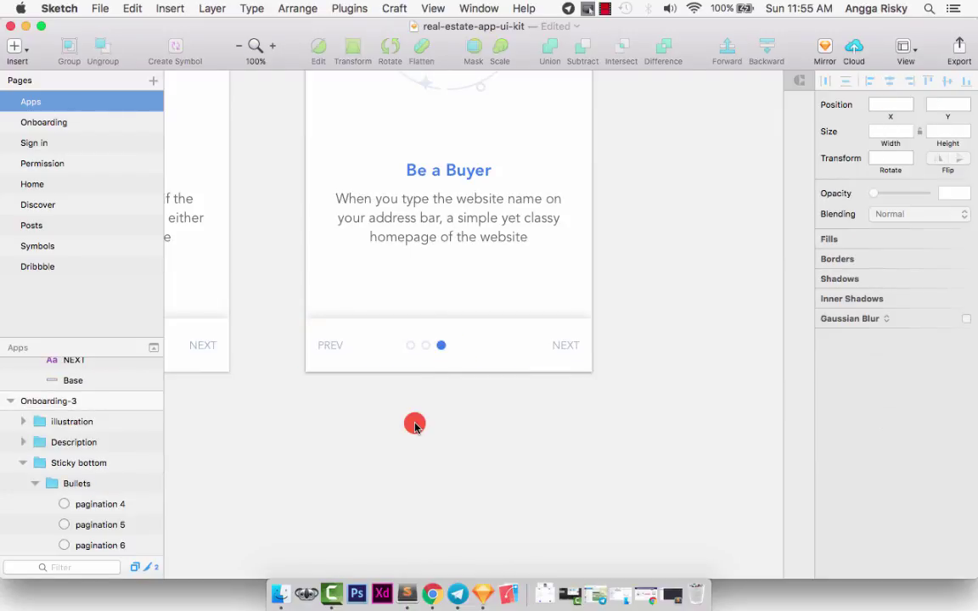
click(120, 480)
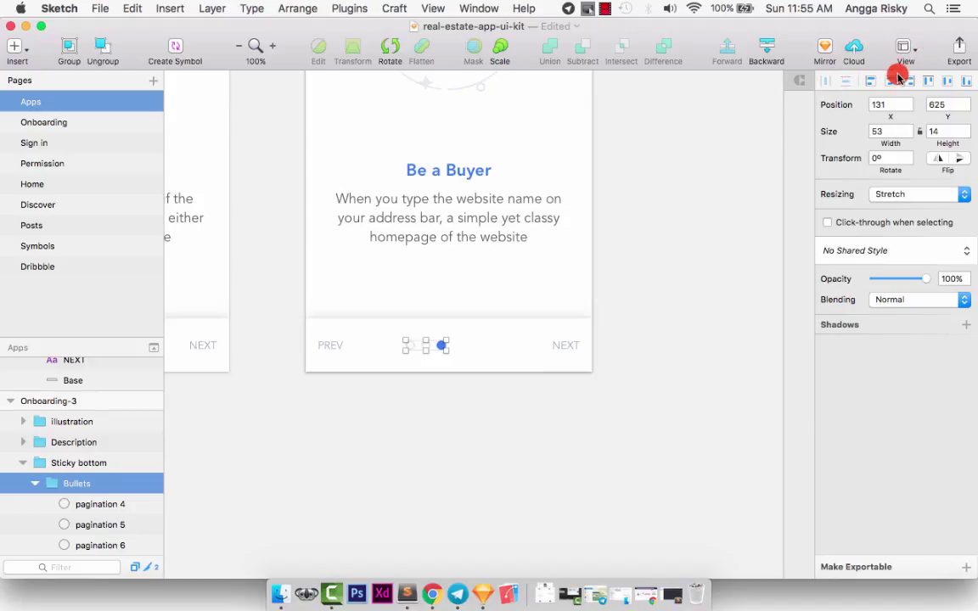
key(Escape)
key(super+minus)
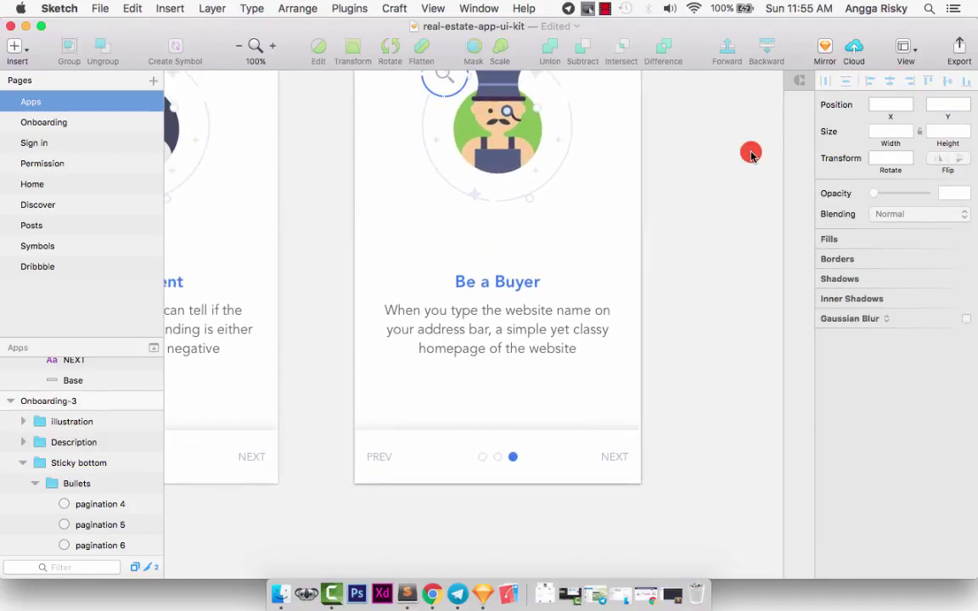
Make the Be an Agent title dark grey #4A4A4A
scroll(751, 153, right, 5)
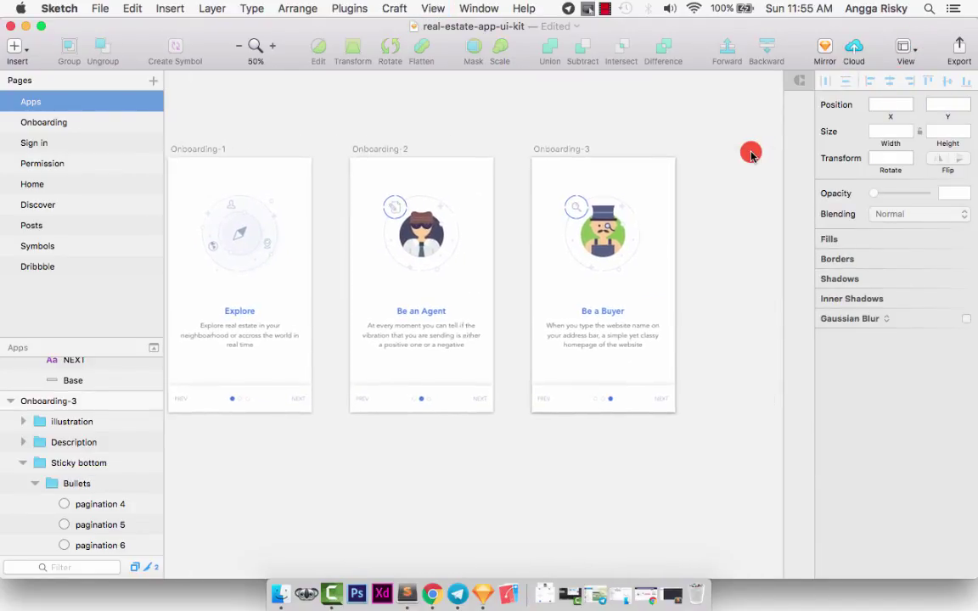
key(super+1)
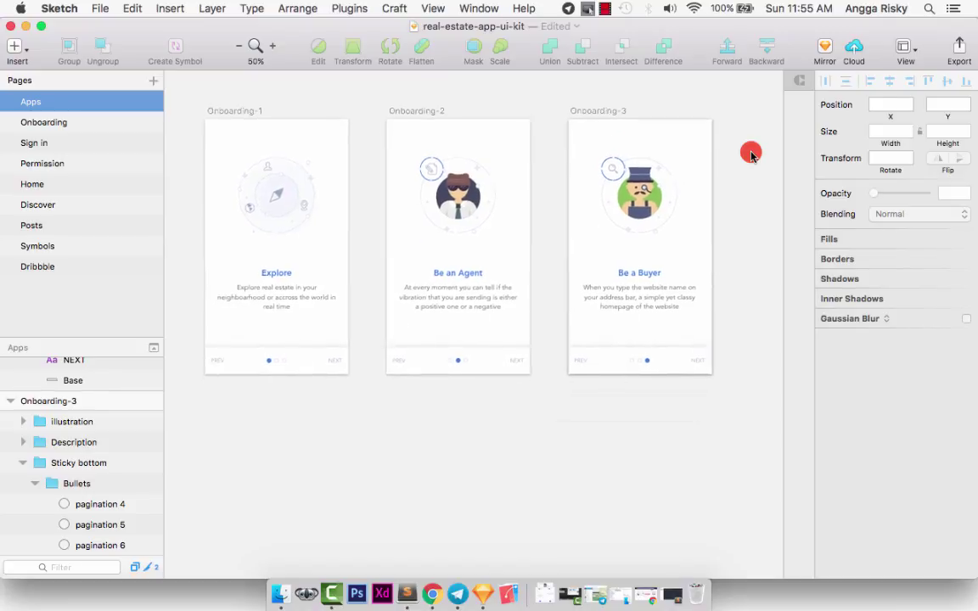
key(super+plus)
click(608, 143)
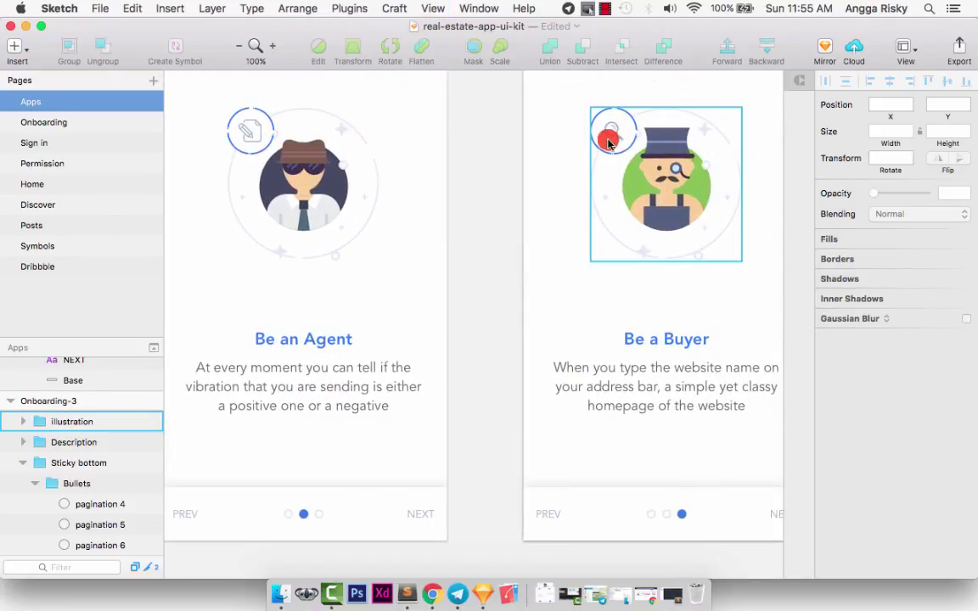
click(579, 356)
scroll(579, 356, left, 5)
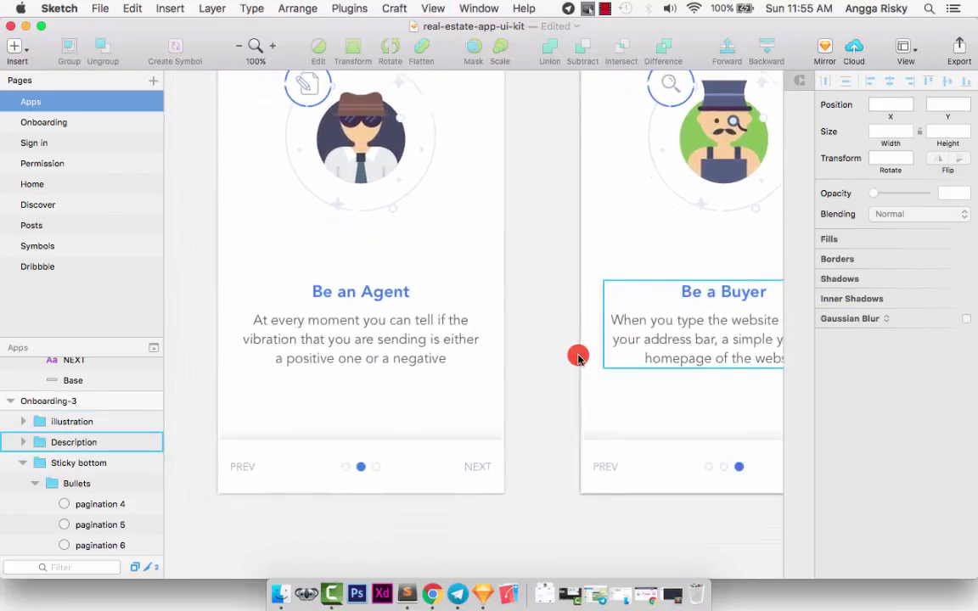
click(501, 313)
click(482, 292)
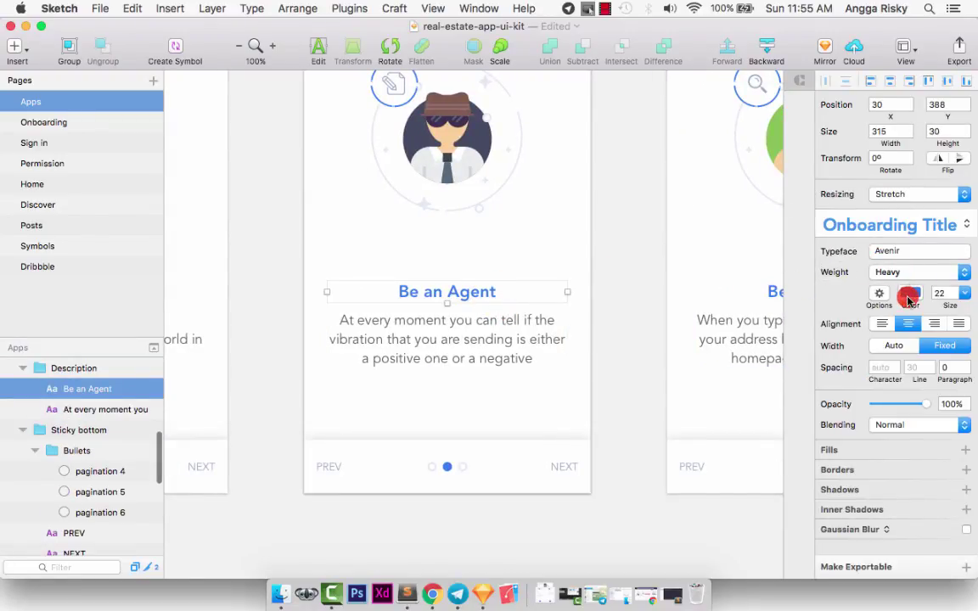
click(907, 299)
click(939, 485)
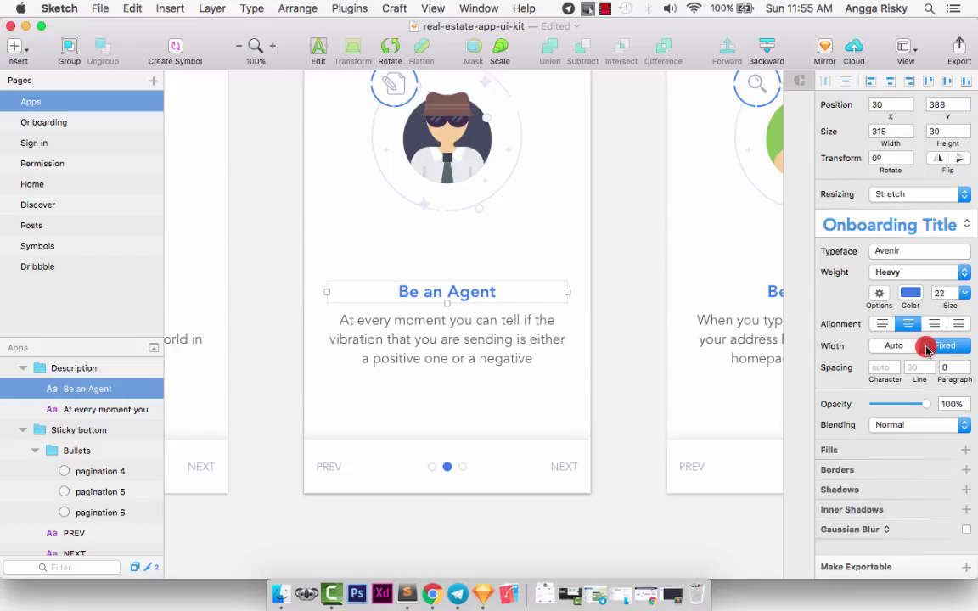
click(911, 296)
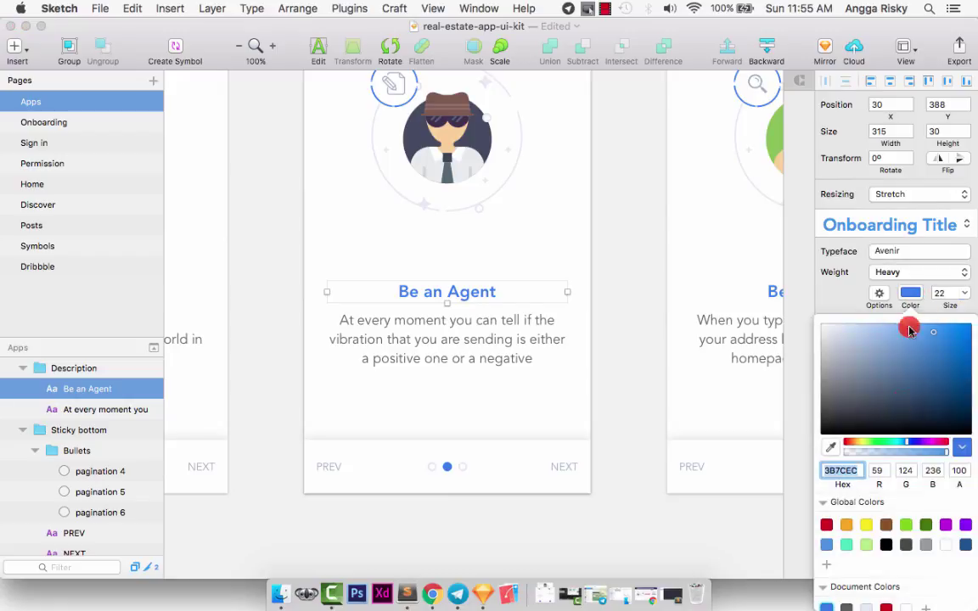
click(908, 546)
Recolour the Be a Buyer and Explore titles to #4A4A4A too, then zoom out
scroll(605, 334, right, 5)
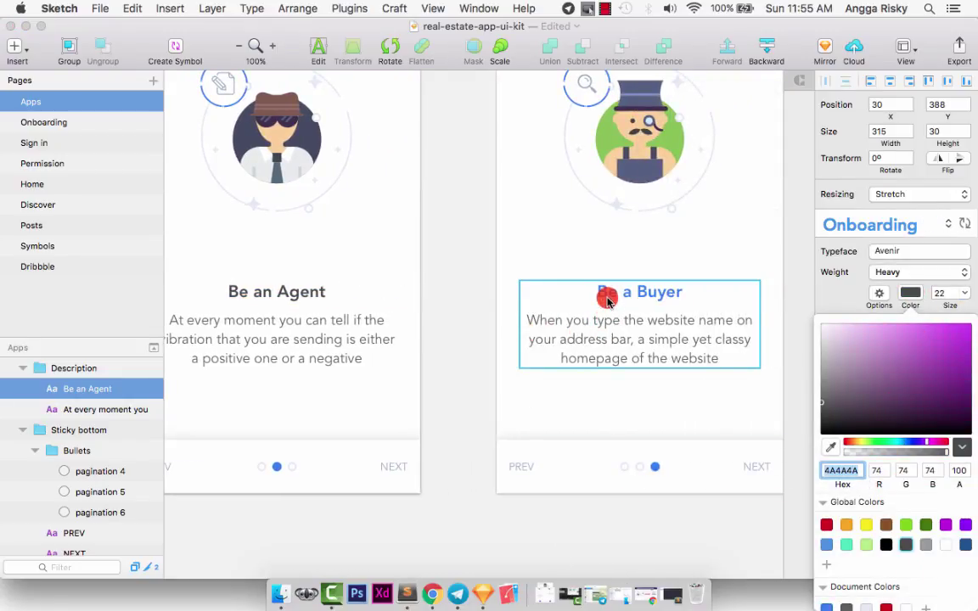
click(609, 293)
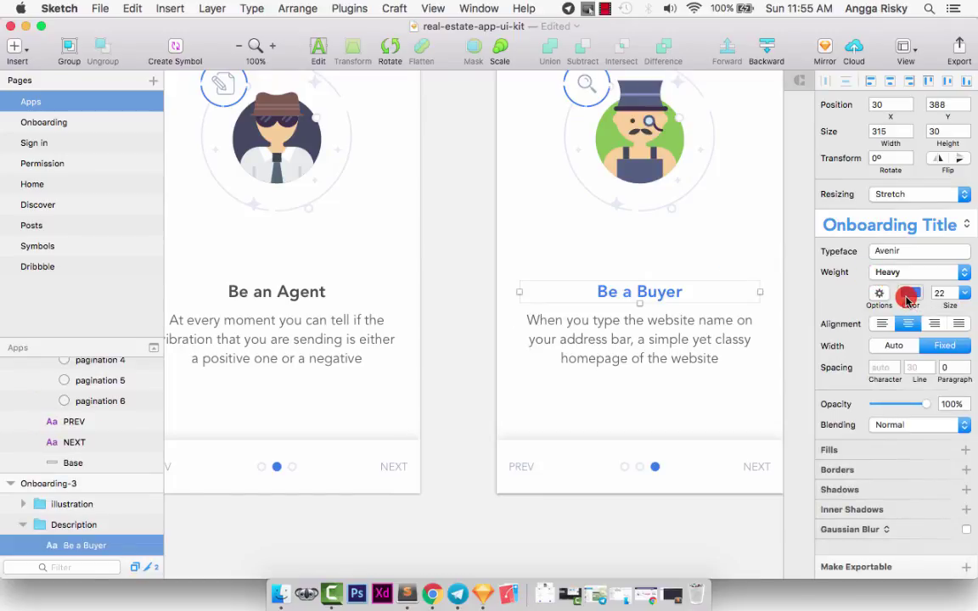
click(908, 294)
click(906, 546)
scroll(531, 345, left, 10)
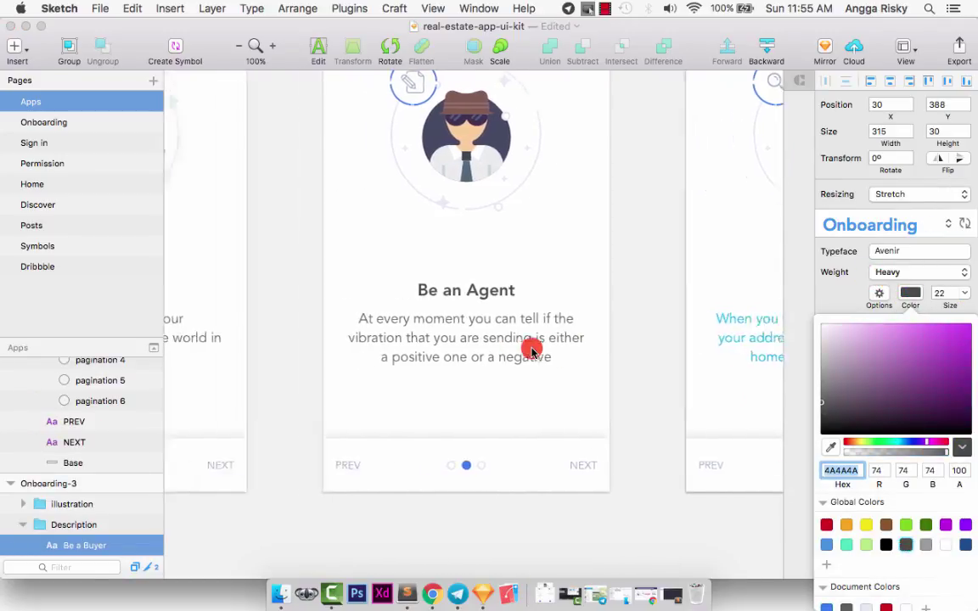
click(313, 283)
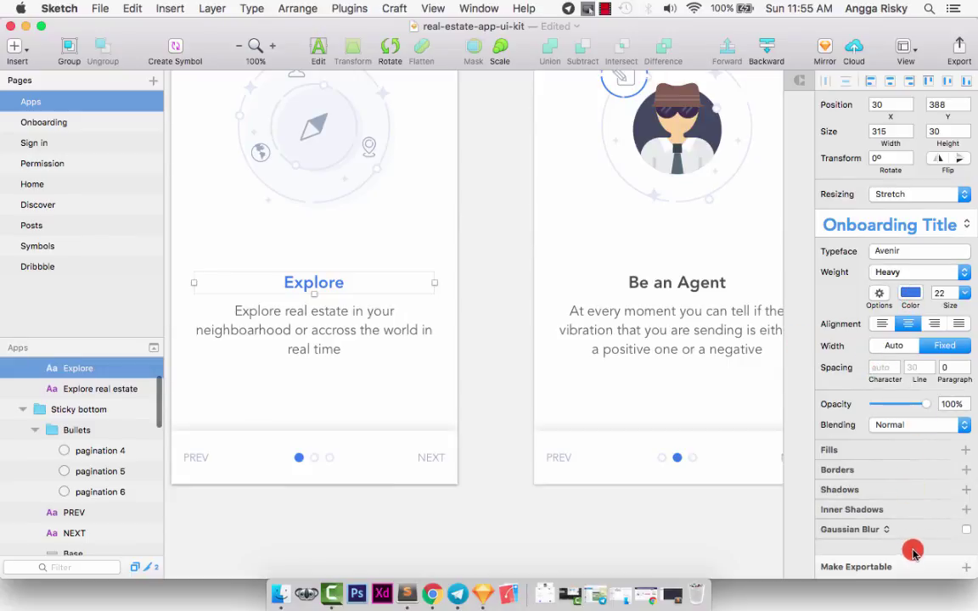
click(910, 293)
click(906, 544)
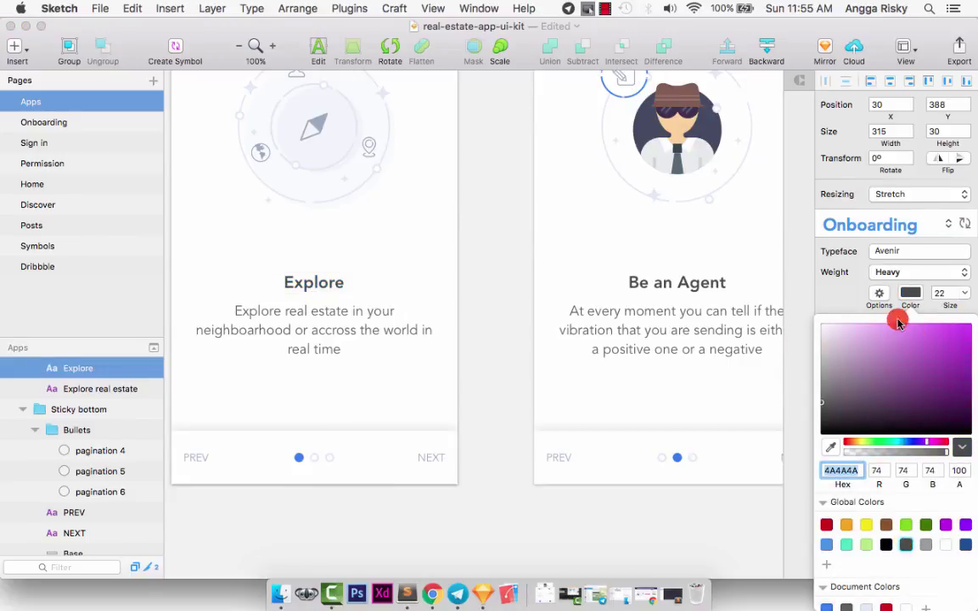
click(494, 241)
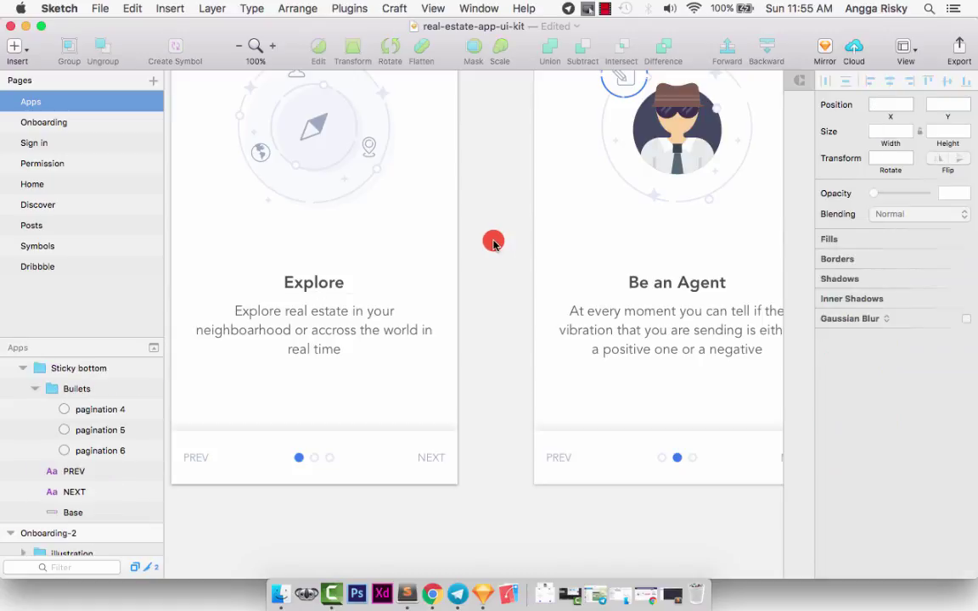
key(super+minus)
scroll(494, 242, right, 5)
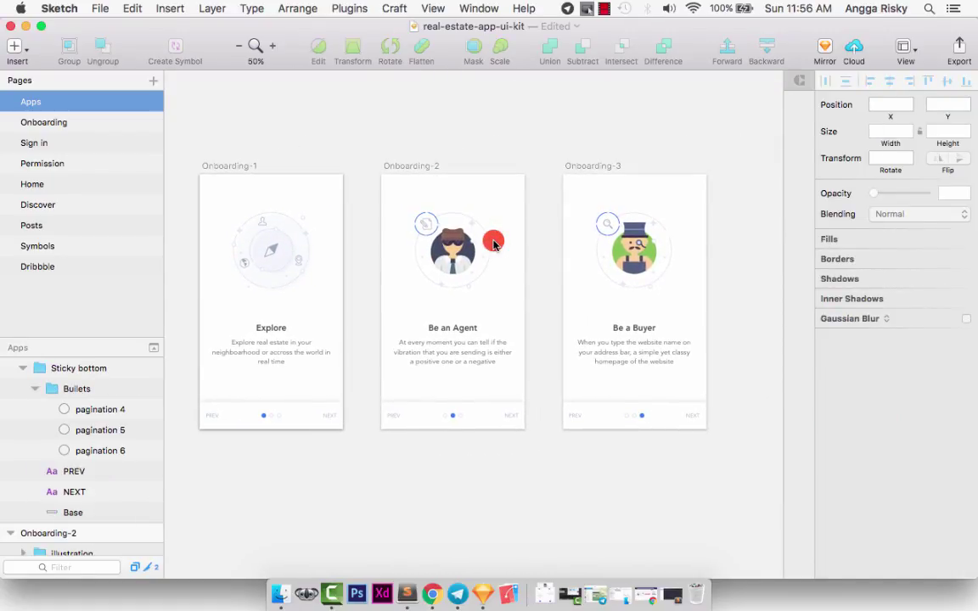
click(455, 242)
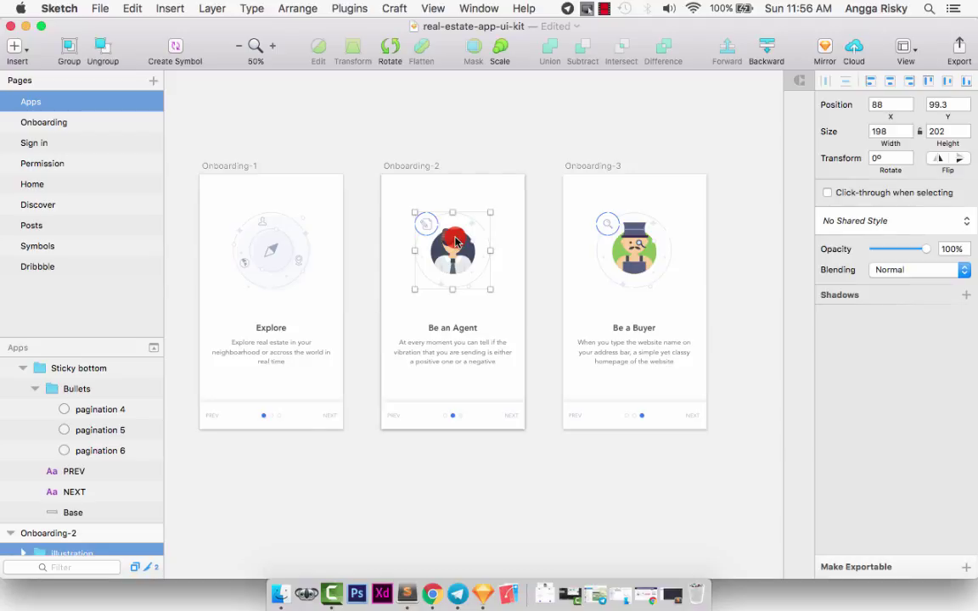
key(Delete)
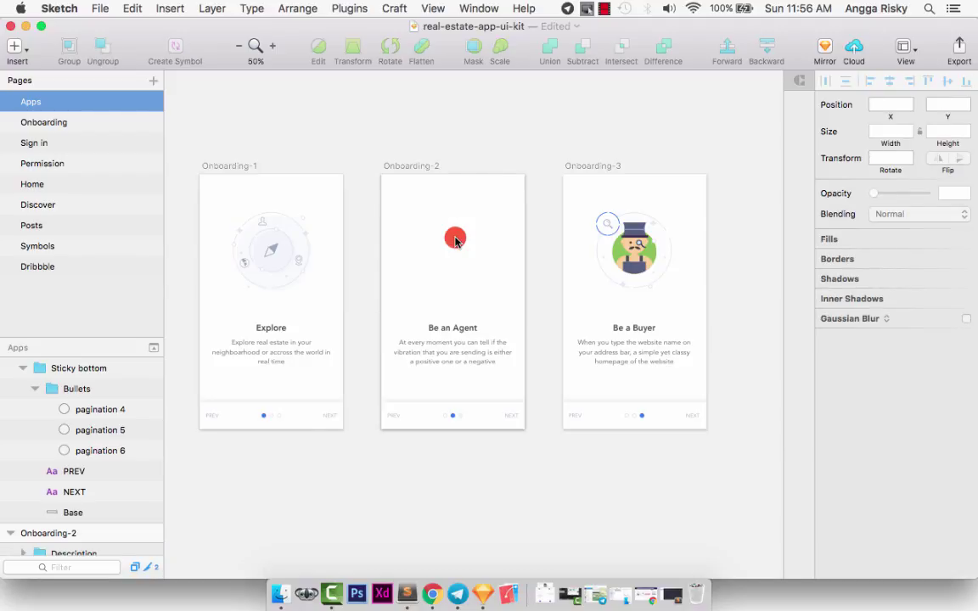
key(ctrl+z)
scroll(100, 489, up, 2)
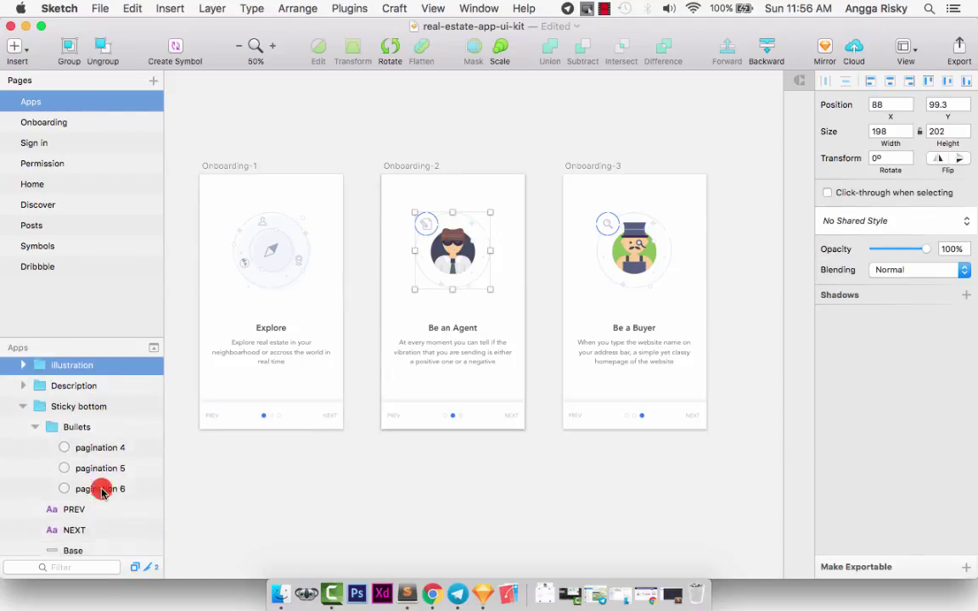
scroll(61, 399, down, 1)
scroll(48, 399, down, 4)
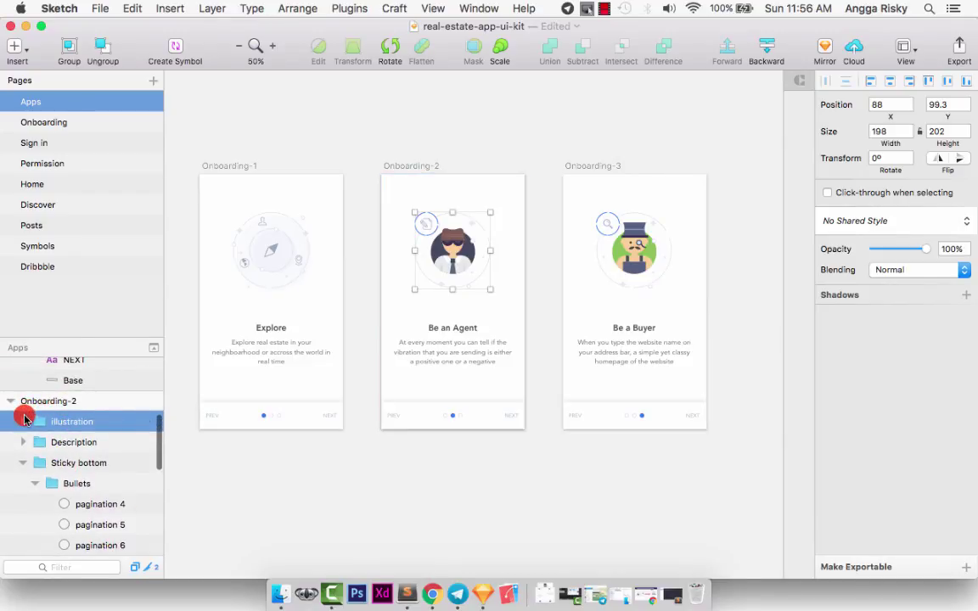
click(23, 421)
click(23, 421)
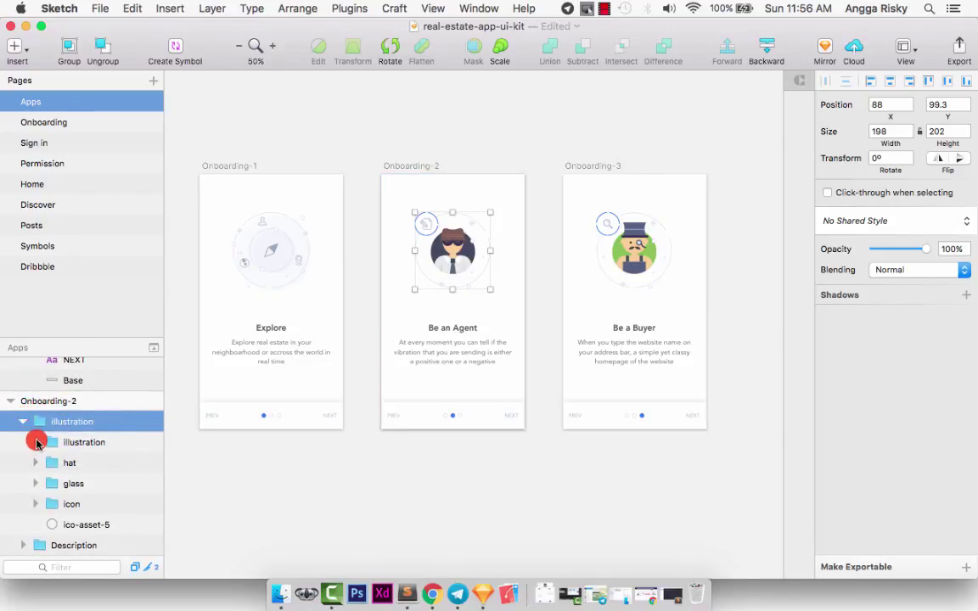
click(35, 442)
click(23, 421)
click(344, 501)
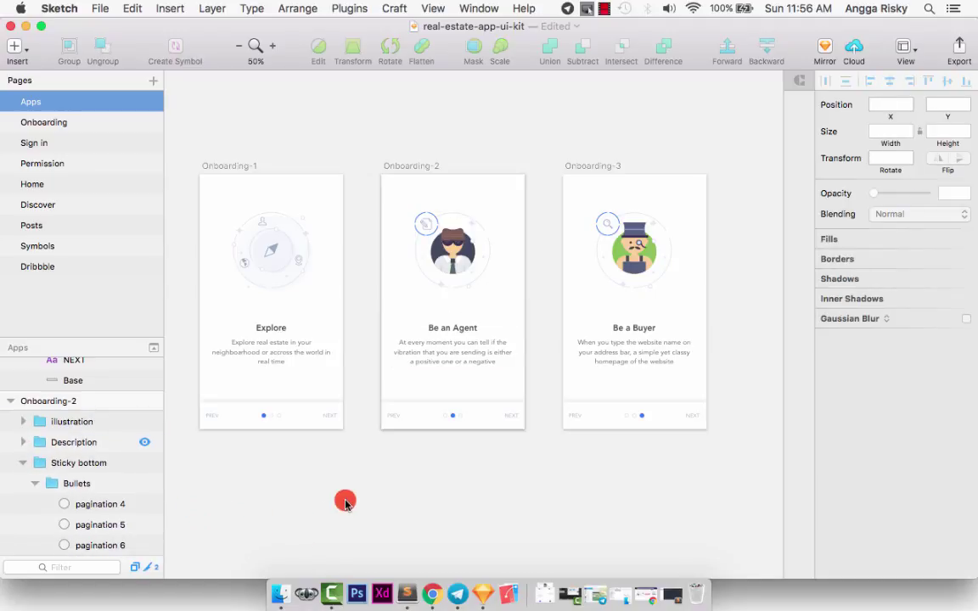
scroll(352, 499, left, 1)
scroll(352, 498, right, 3)
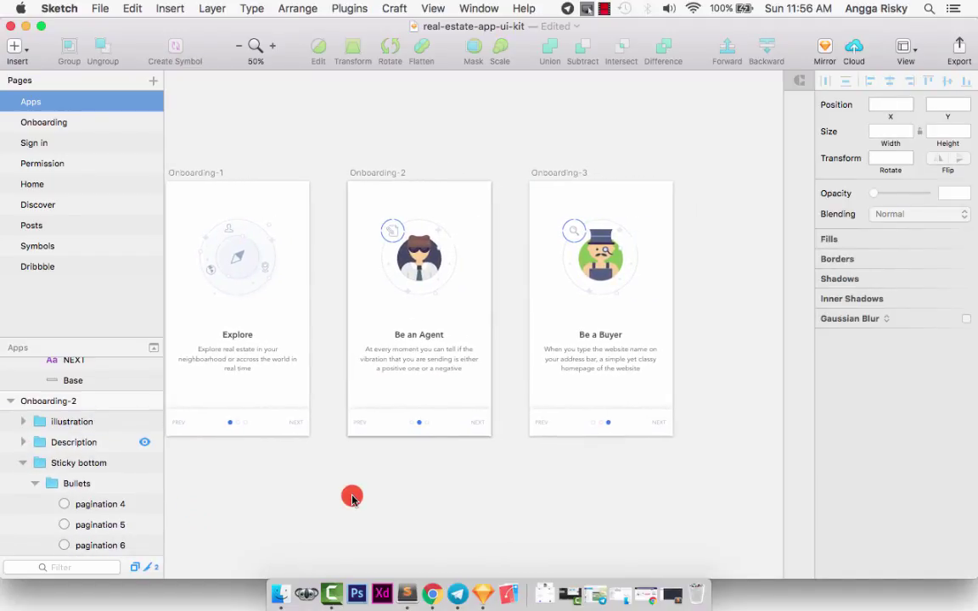
scroll(352, 499, left, 4)
scroll(352, 499, down, 2)
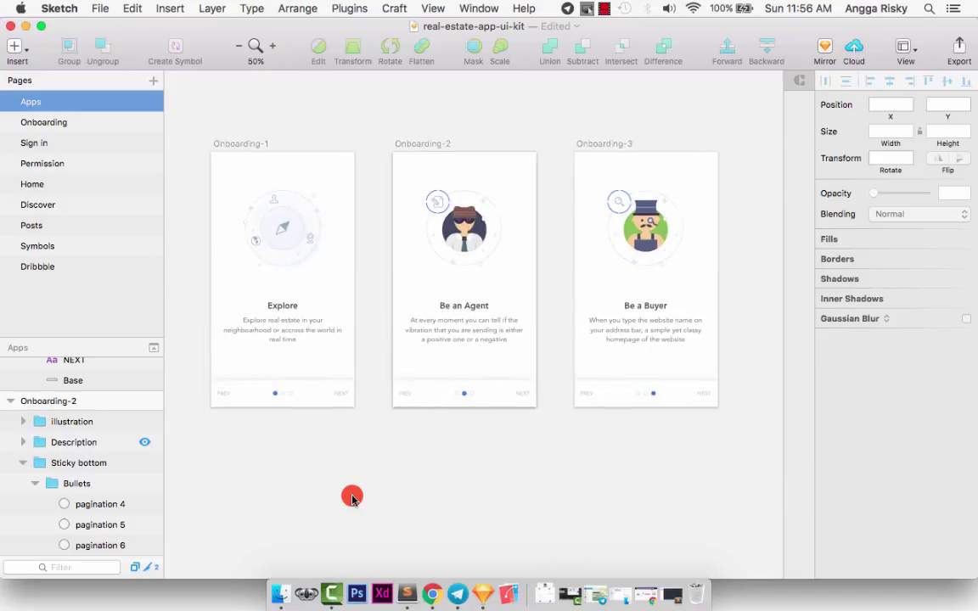
click(84, 141)
Select the Sign in artboard and paste it onto the Apps page
scroll(478, 204, right, 3)
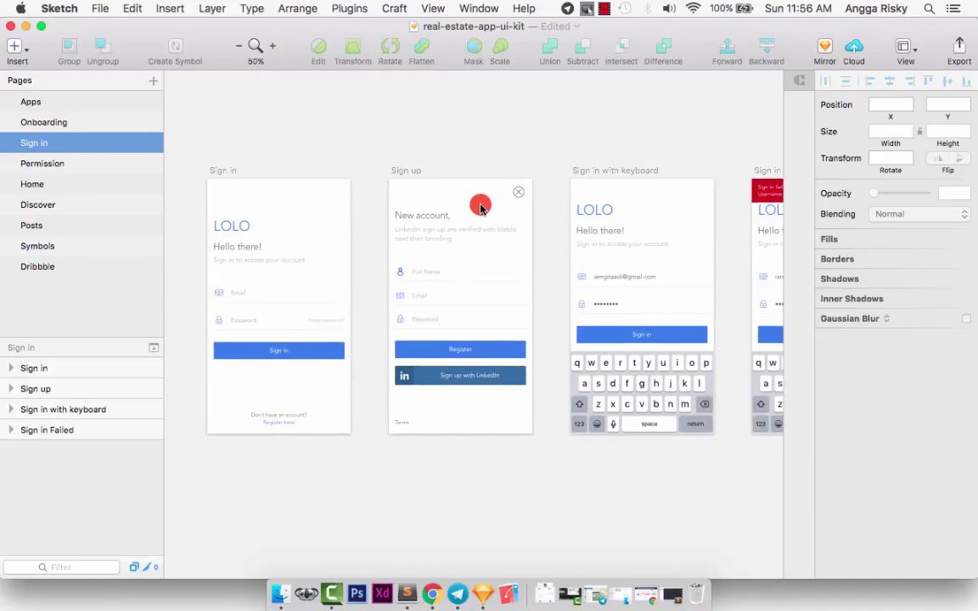
scroll(480, 208, left, 3)
scroll(480, 208, down, 1)
click(271, 157)
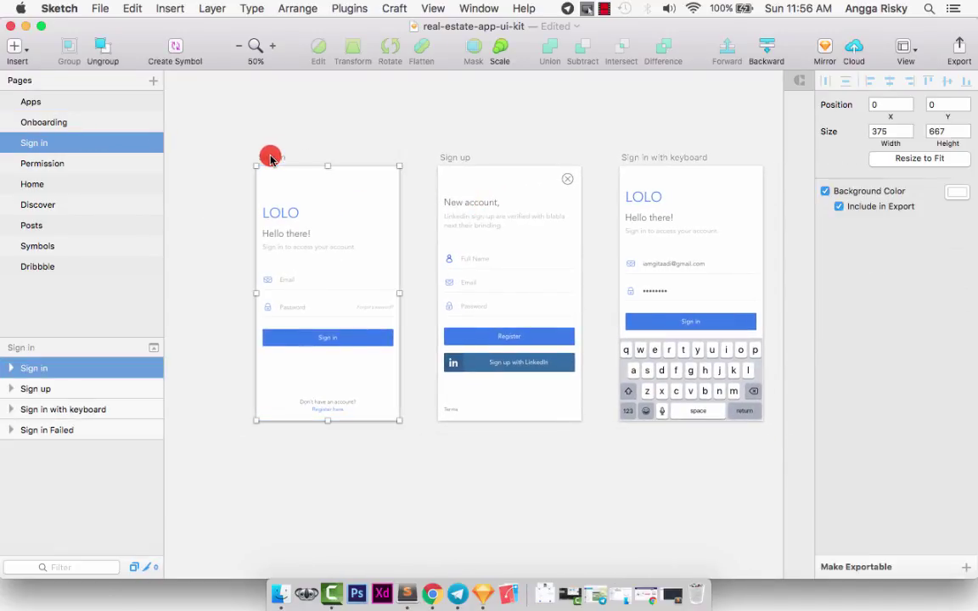
click(99, 104)
key(super+v)
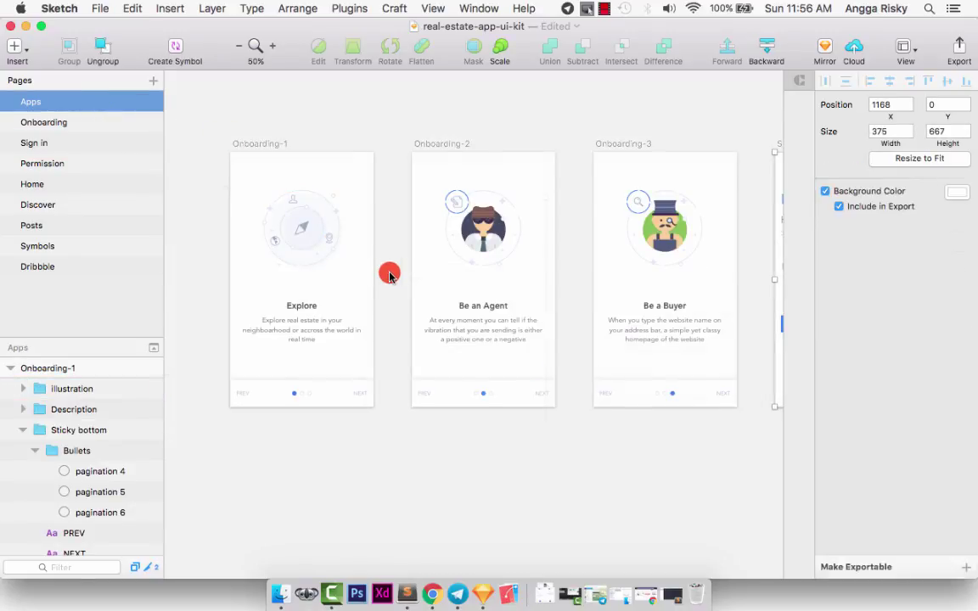
Zoom out and move the pasted Sign in artboard below Onboarding-2
scroll(389, 273, right, 5)
scroll(389, 274, left, 5)
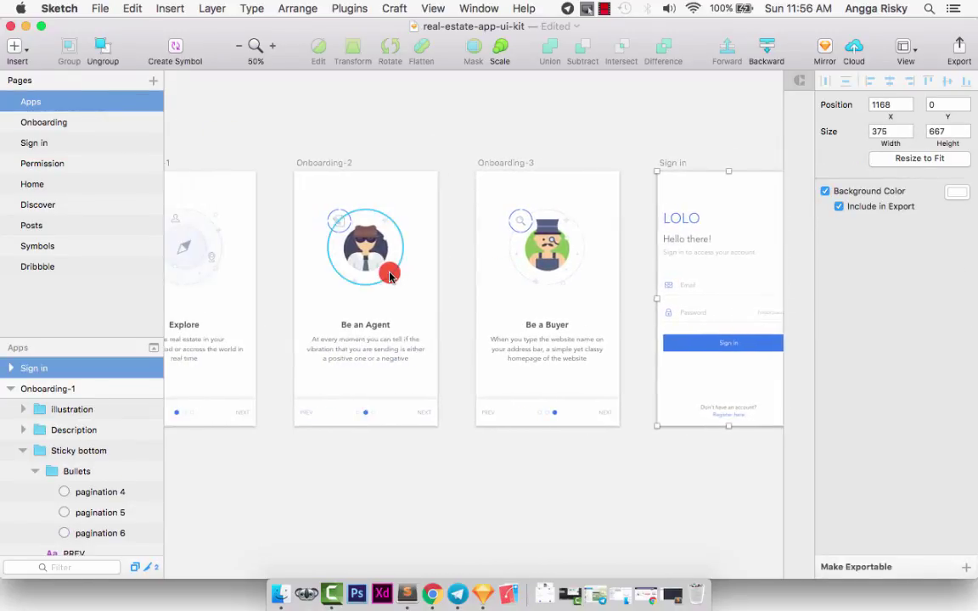
key(super+minus)
drag(623, 230, 438, 409)
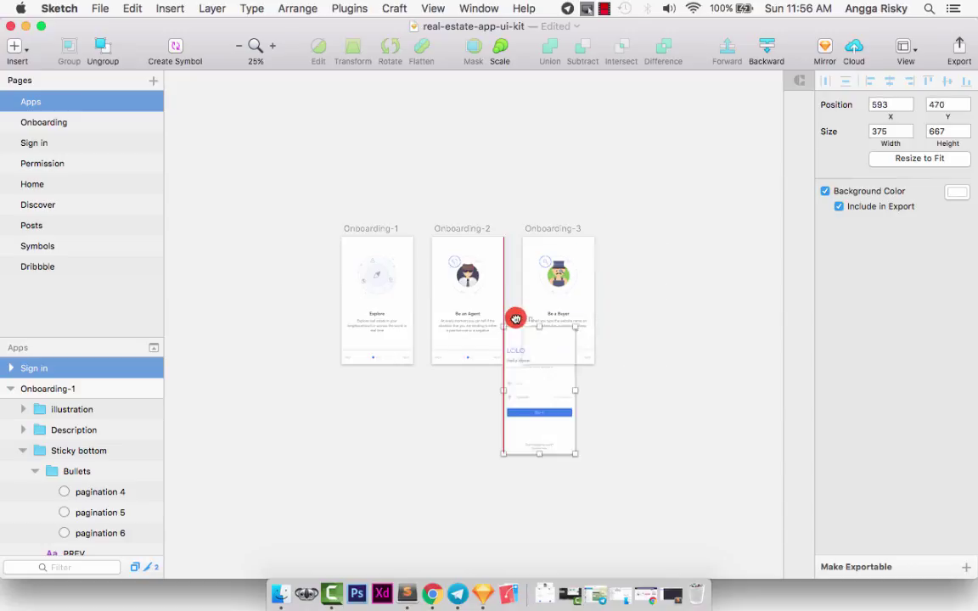
click(539, 452)
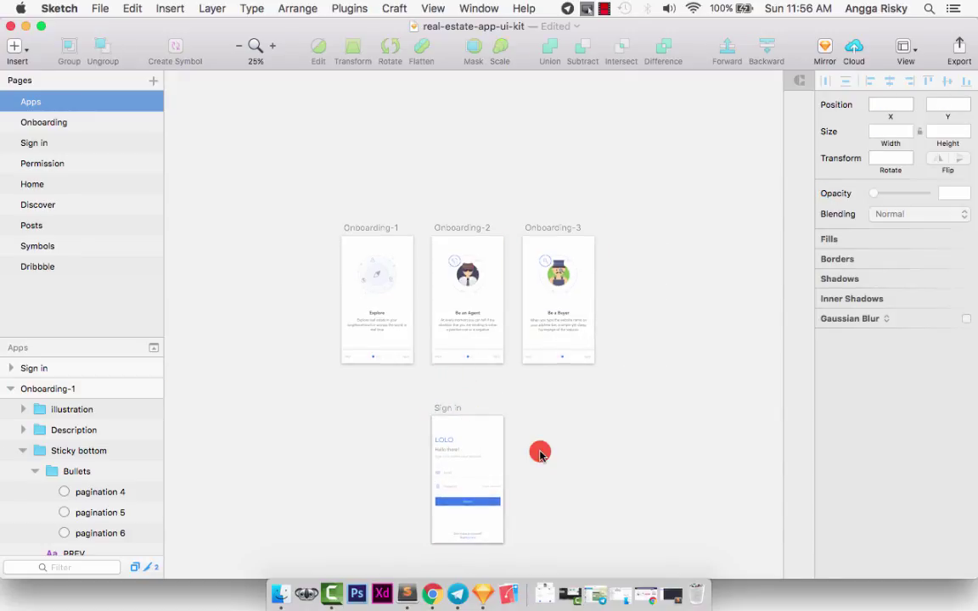
Zoom back in and check the Onboarding-1 and Sign in artboards' placement
scroll(539, 451, down, 5)
key(super+plus)
scroll(539, 452, up, 4)
scroll(540, 453, up, 3)
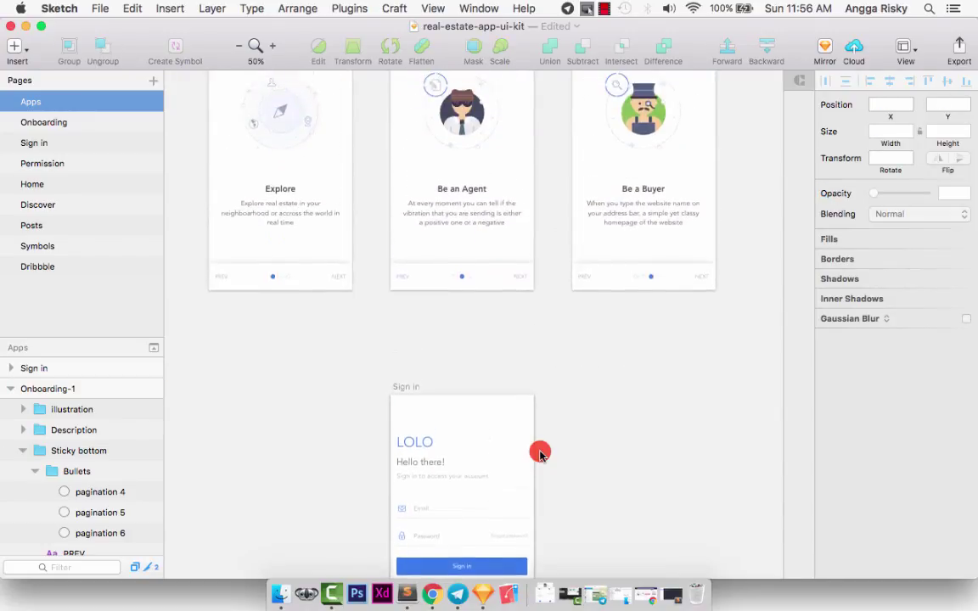
scroll(540, 453, up, 2)
click(223, 109)
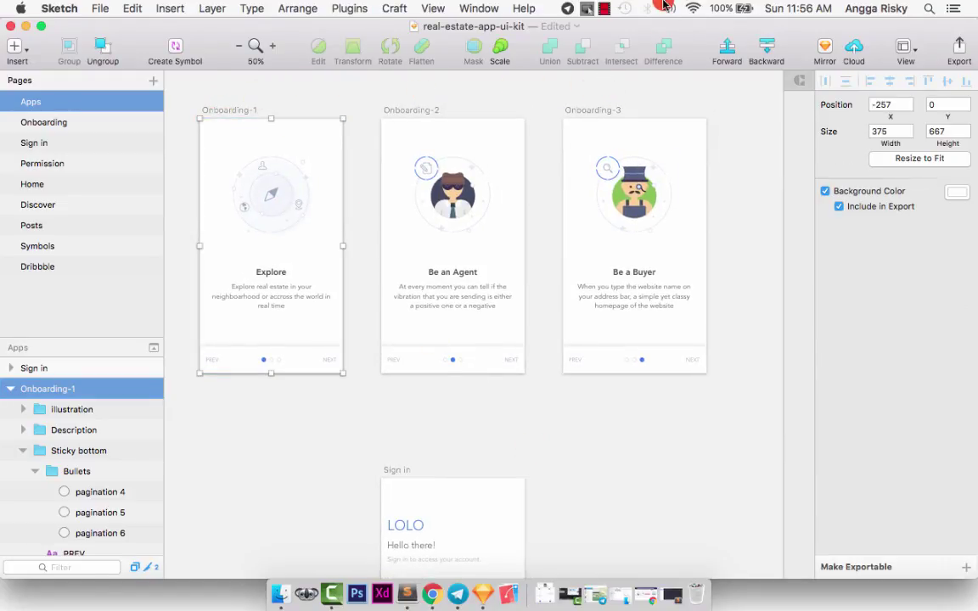
scroll(557, 413, down, 3)
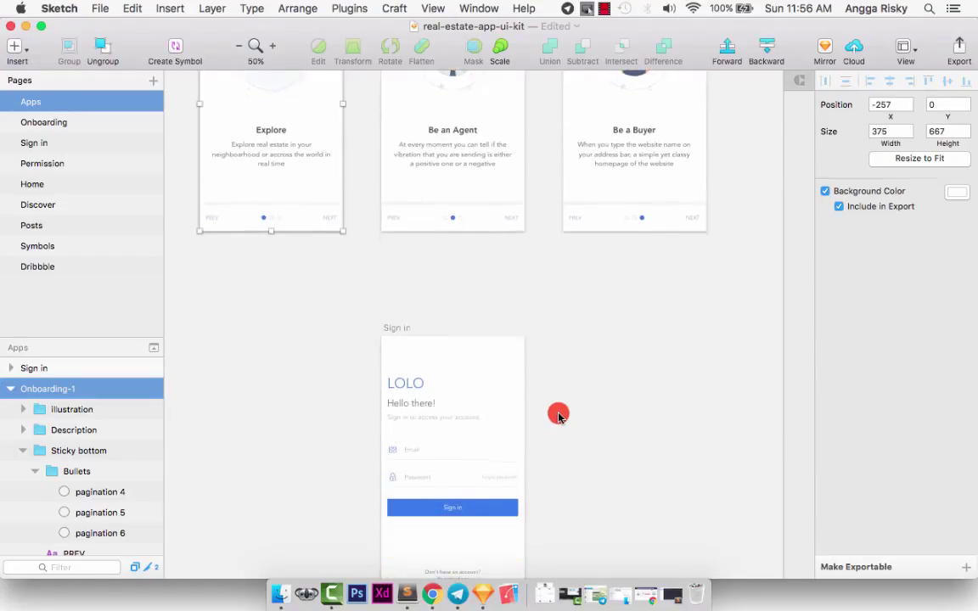
click(394, 325)
scroll(536, 292, down, 1)
scroll(536, 292, down, 2)
scroll(536, 291, right, 2)
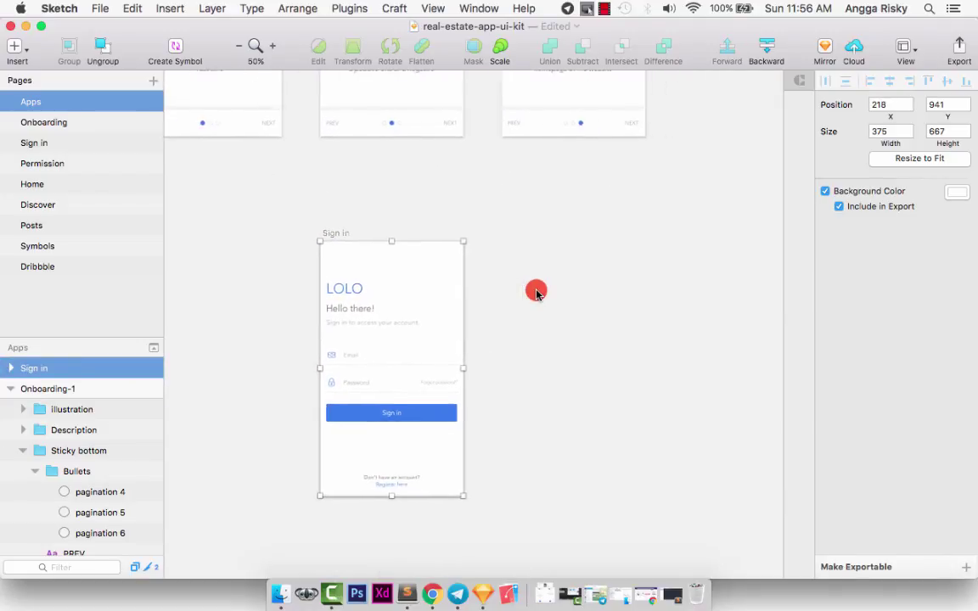
scroll(536, 291, right, 2)
Find and select the Home Preview News artboard on the Home page
click(108, 184)
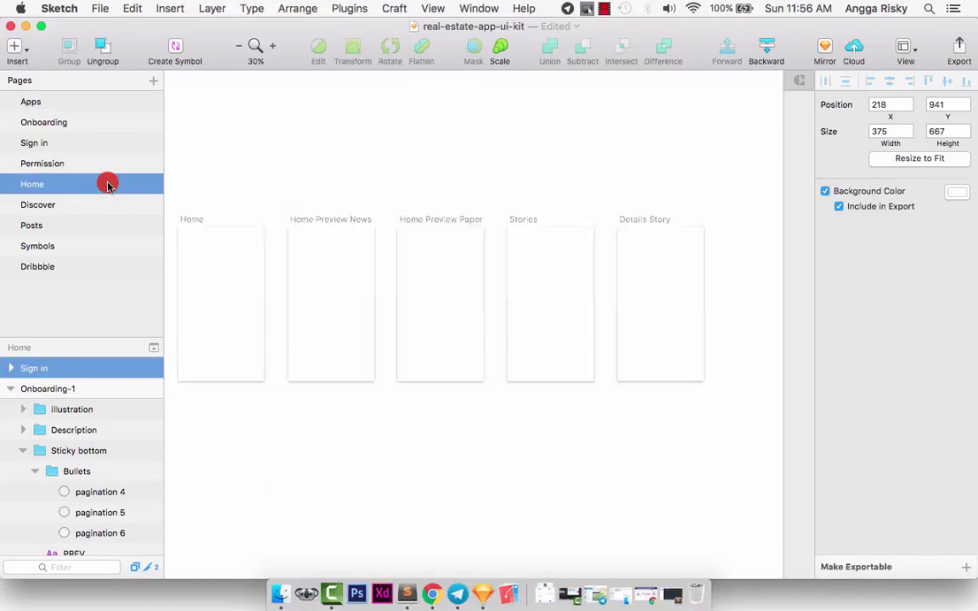
scroll(352, 197, left, 2)
scroll(351, 197, left, 2)
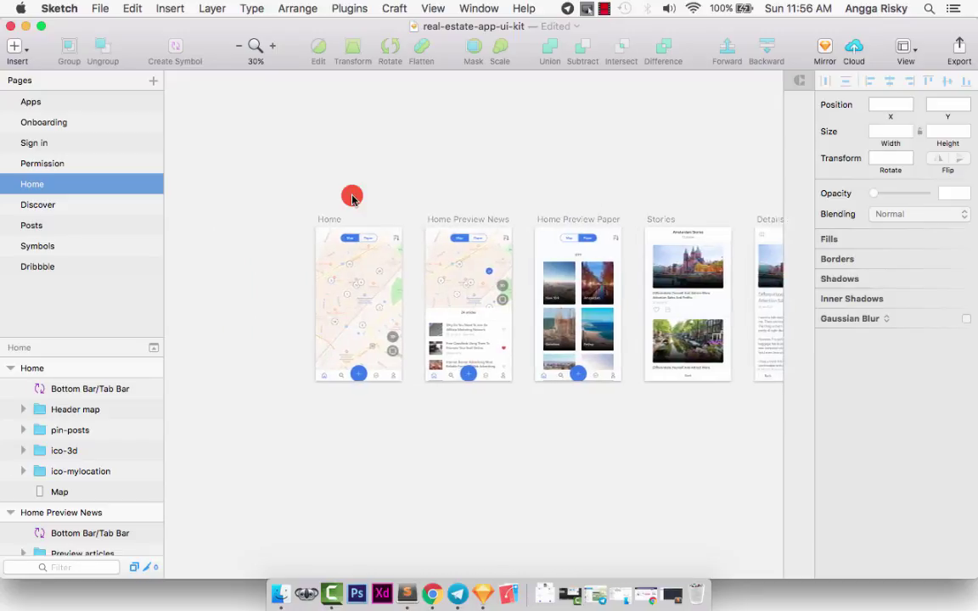
key(super+plus)
scroll(351, 197, right, 1)
scroll(352, 197, right, 2)
scroll(351, 197, left, 1)
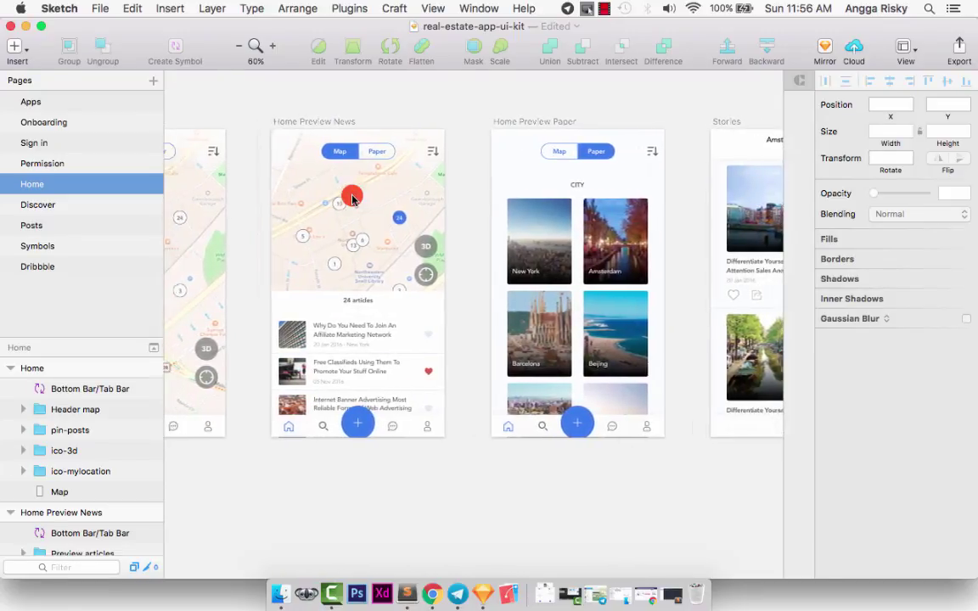
scroll(351, 197, left, 1)
scroll(351, 197, left, 2)
scroll(352, 197, right, 2)
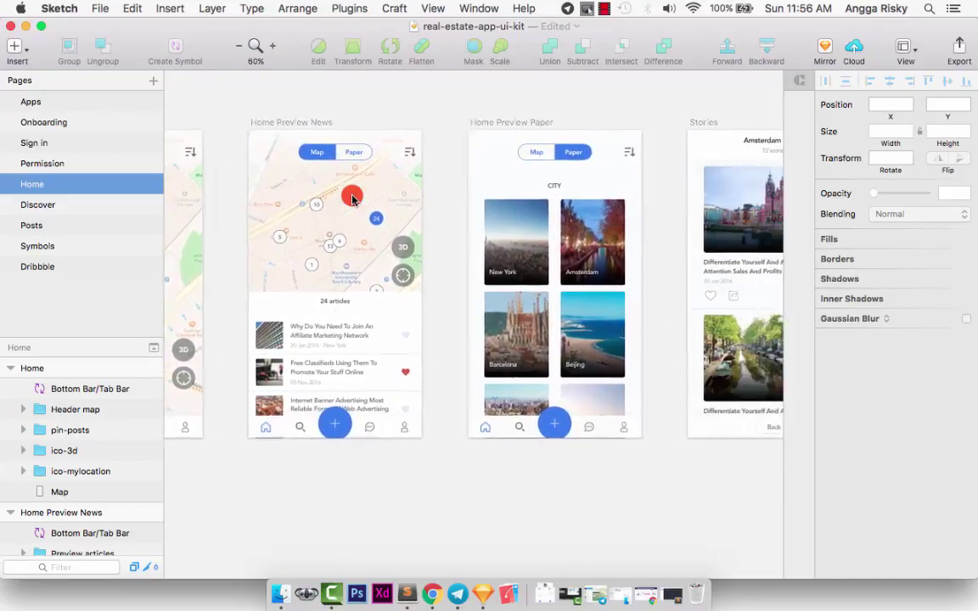
scroll(351, 197, right, 2)
scroll(351, 197, right, 2)
scroll(352, 197, right, 2)
scroll(351, 197, left, 2)
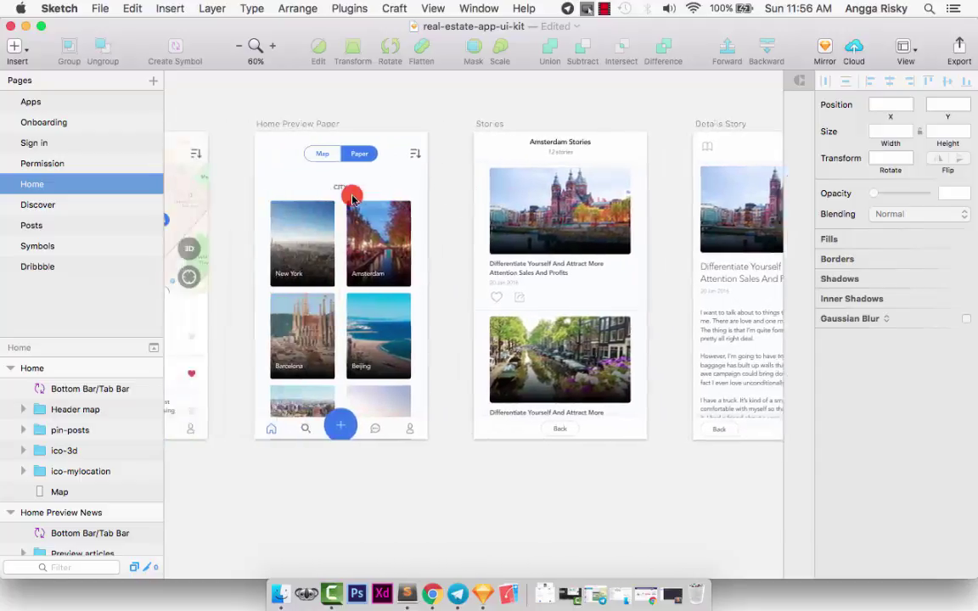
scroll(351, 197, left, 2)
scroll(352, 197, left, 2)
scroll(351, 197, left, 2)
click(332, 125)
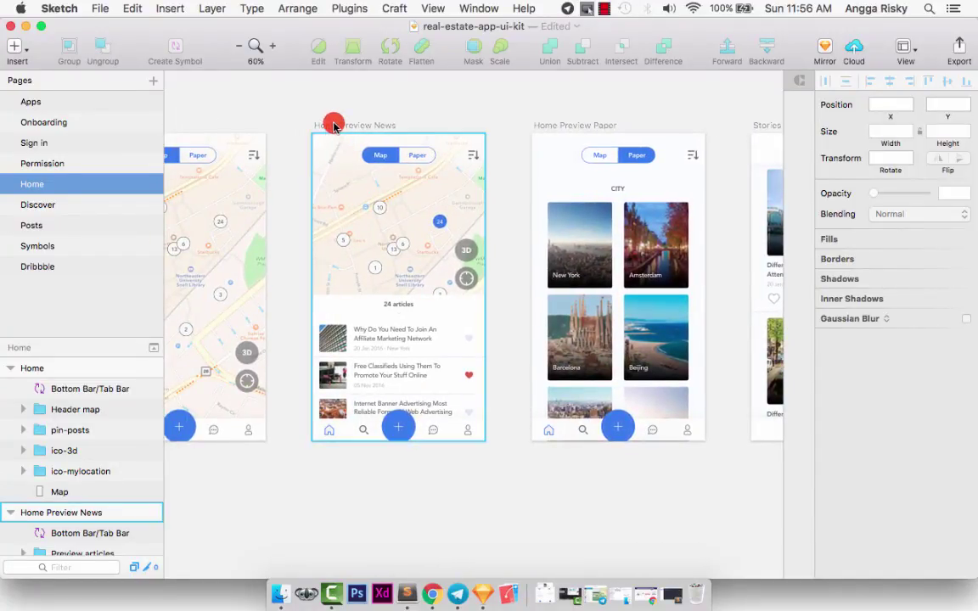
Paste Home Preview News on the Apps page and place it below Sign in
click(75, 101)
key(super+v)
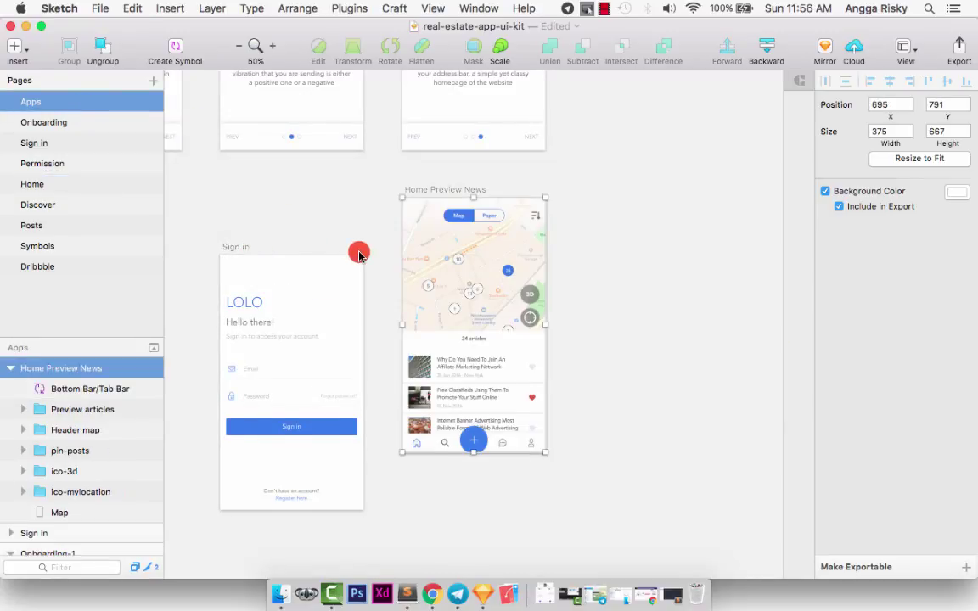
scroll(360, 253, down, 5)
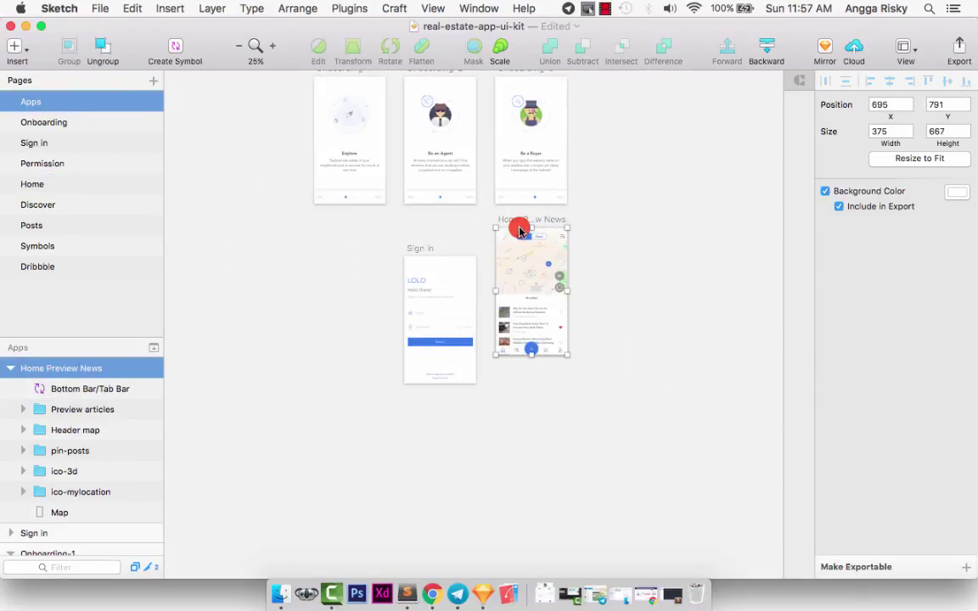
drag(516, 253, 421, 429)
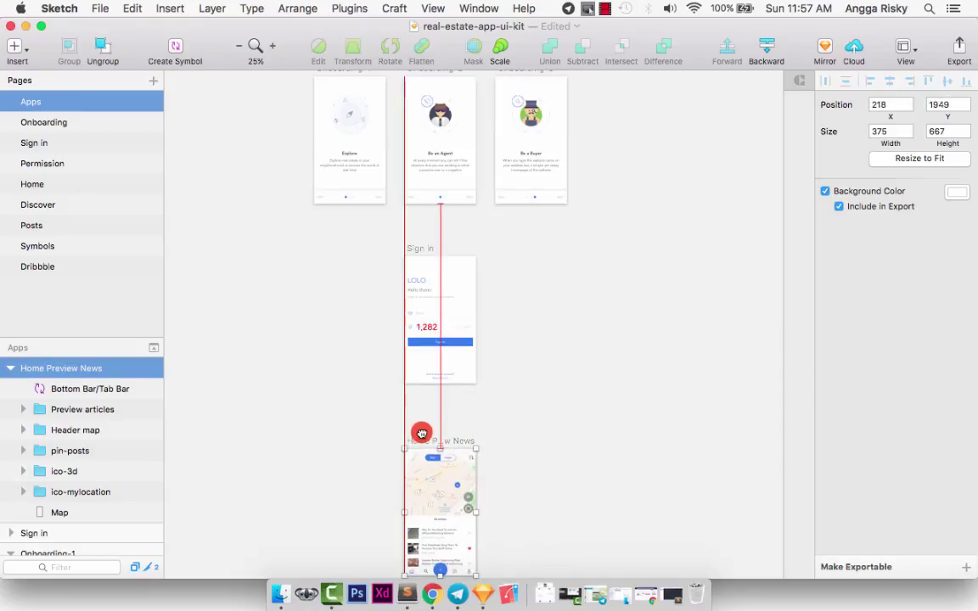
Select the Post Photo First Screen artboard on the Posts page
scroll(592, 373, up, 3)
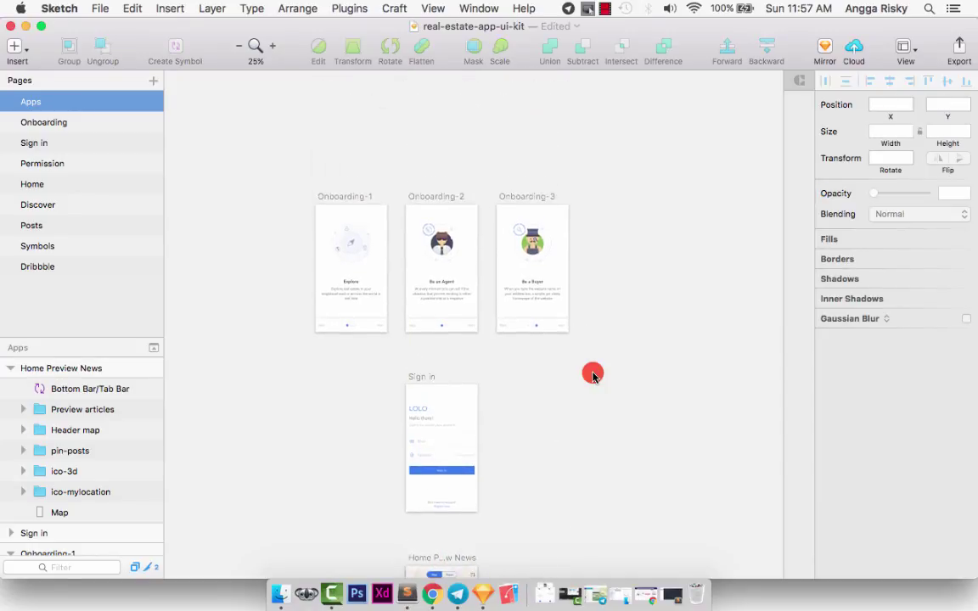
scroll(592, 373, up, 5)
scroll(592, 374, left, 2)
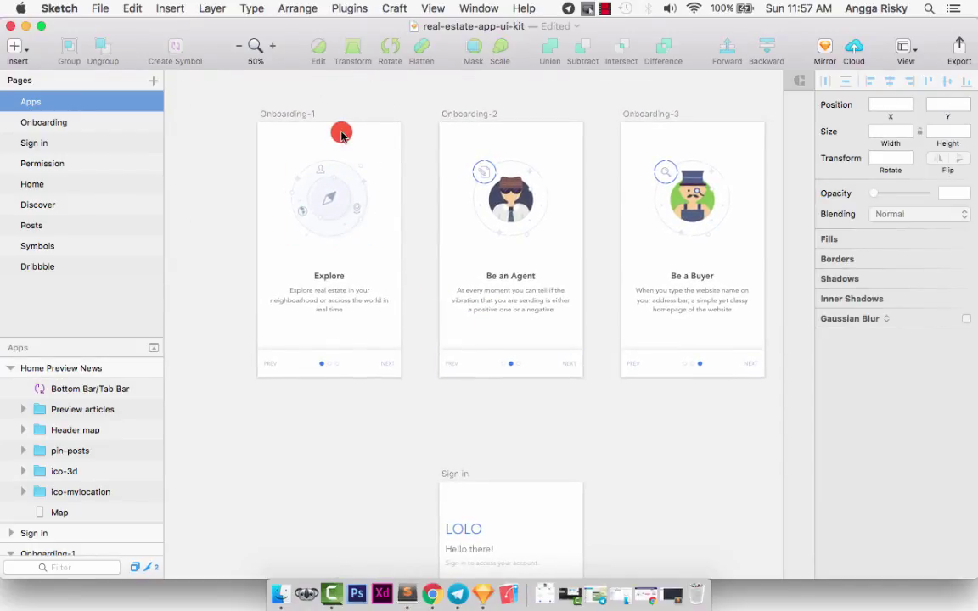
scroll(513, 121, down, 3)
scroll(513, 122, down, 5)
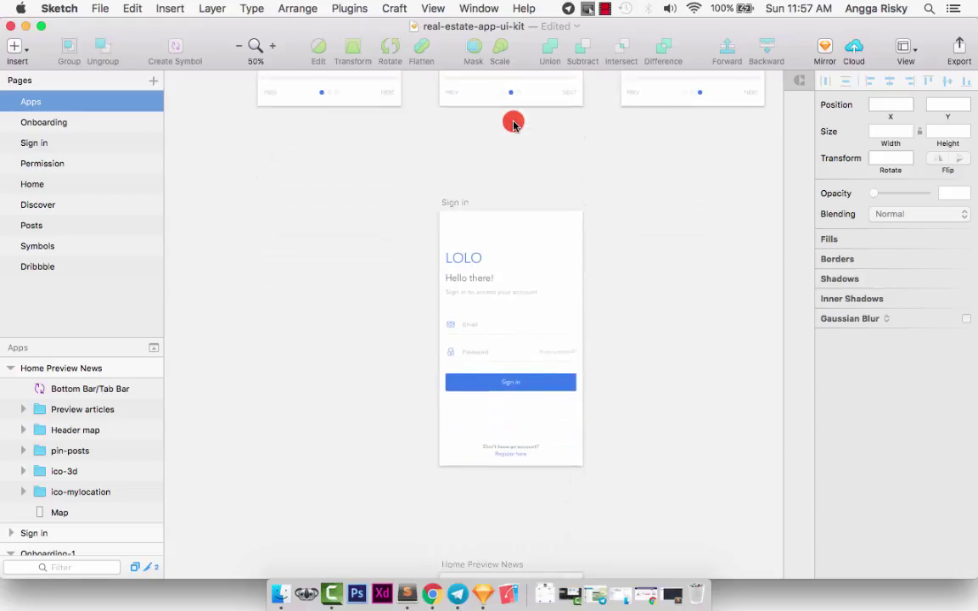
scroll(513, 124, down, 2)
scroll(513, 124, down, 3)
scroll(513, 124, down, 4)
scroll(512, 124, right, 2)
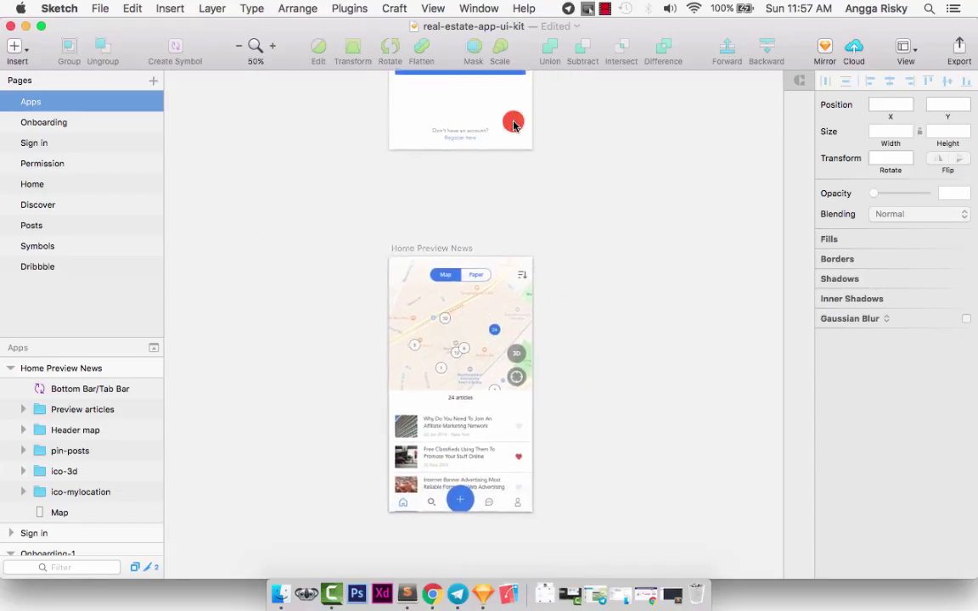
scroll(204, 236, right, 2)
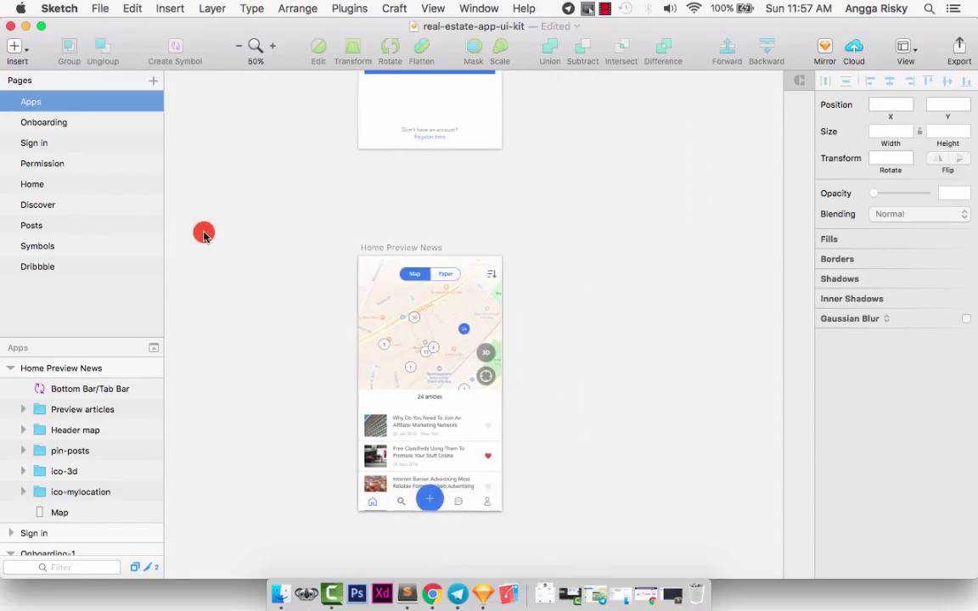
scroll(203, 235, down, 2)
click(77, 227)
click(368, 213)
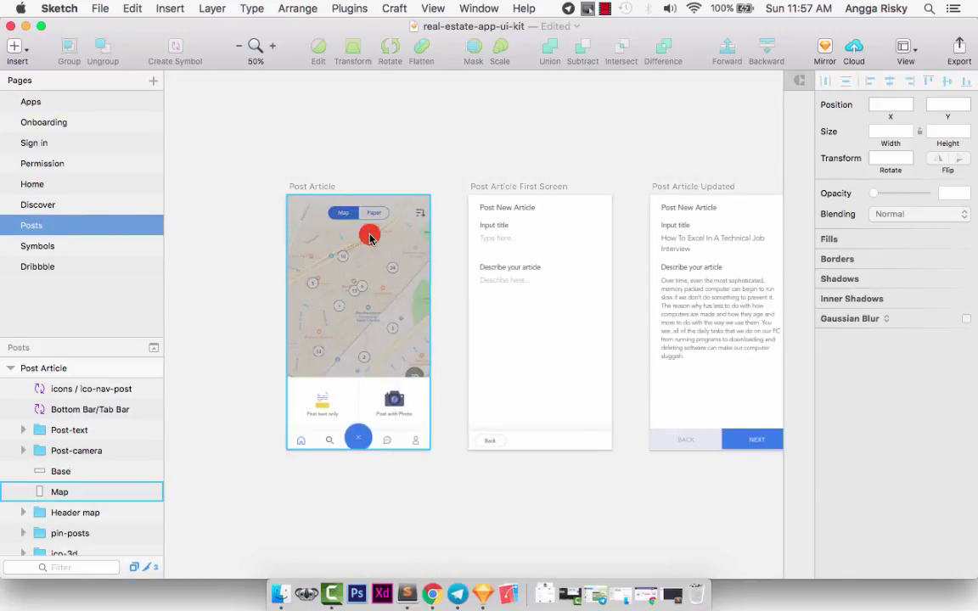
scroll(369, 231, right, 3)
scroll(370, 236, right, 3)
scroll(369, 236, right, 1)
scroll(395, 213, right, 2)
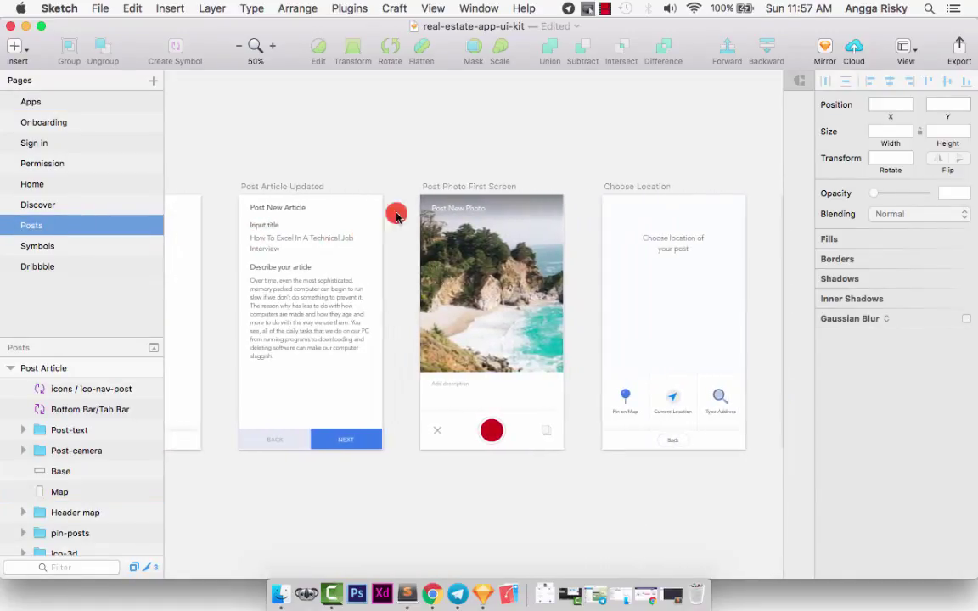
click(455, 186)
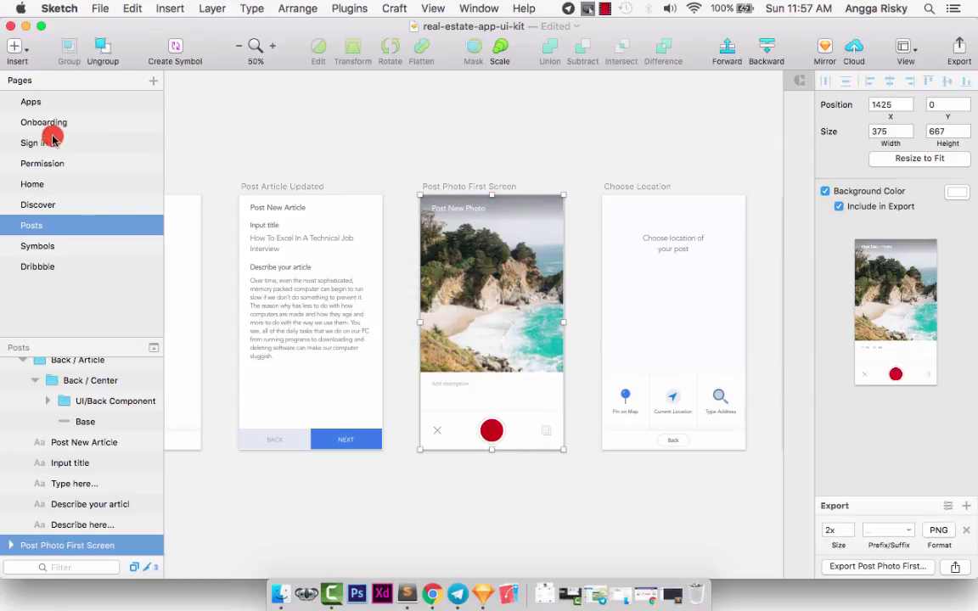
Paste Post Photo First Screen on the Apps page beside Home Preview News
click(62, 101)
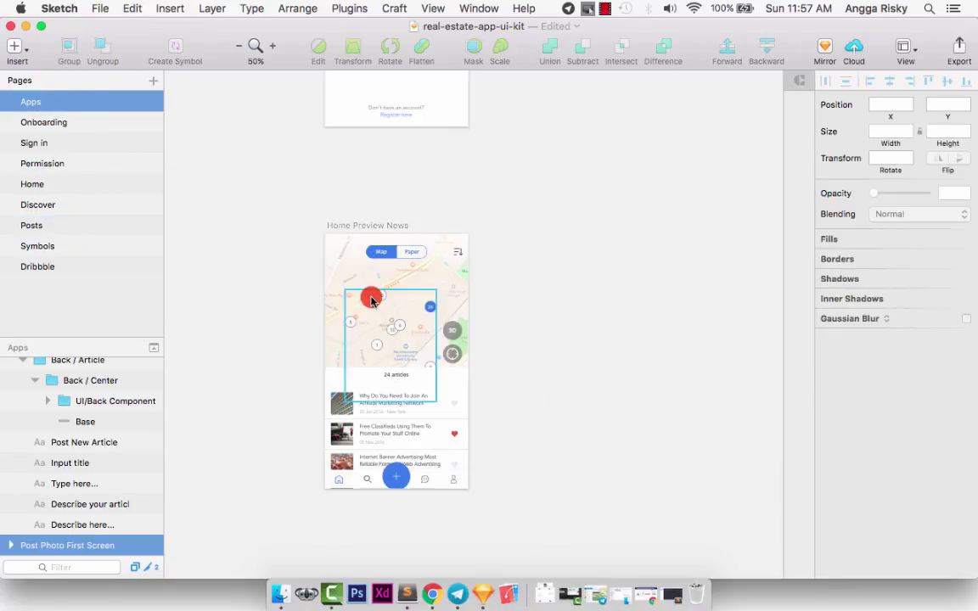
click(364, 228)
key(super+v)
key(super+minus)
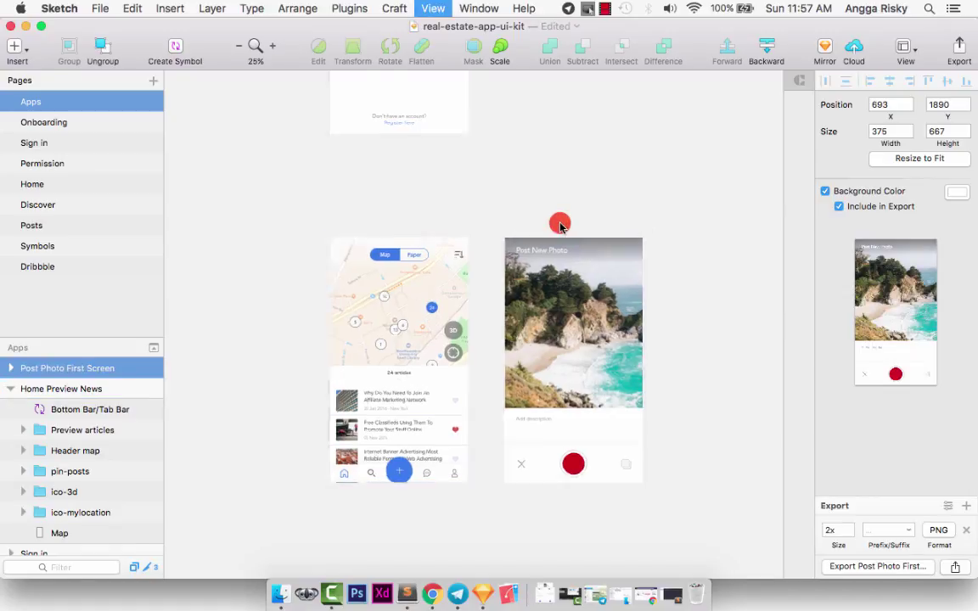
mouse_move(504, 273)
mouse_down()
mouse_move(554, 219)
mouse_move(553, 189)
mouse_up()
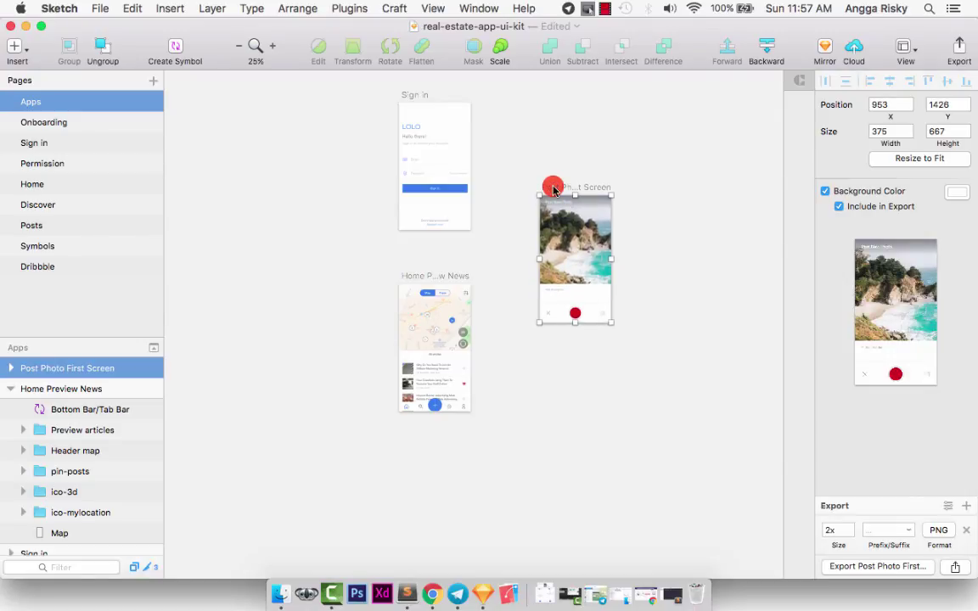
Deselect the pasted artboard and review the Home page screens
click(572, 127)
click(32, 183)
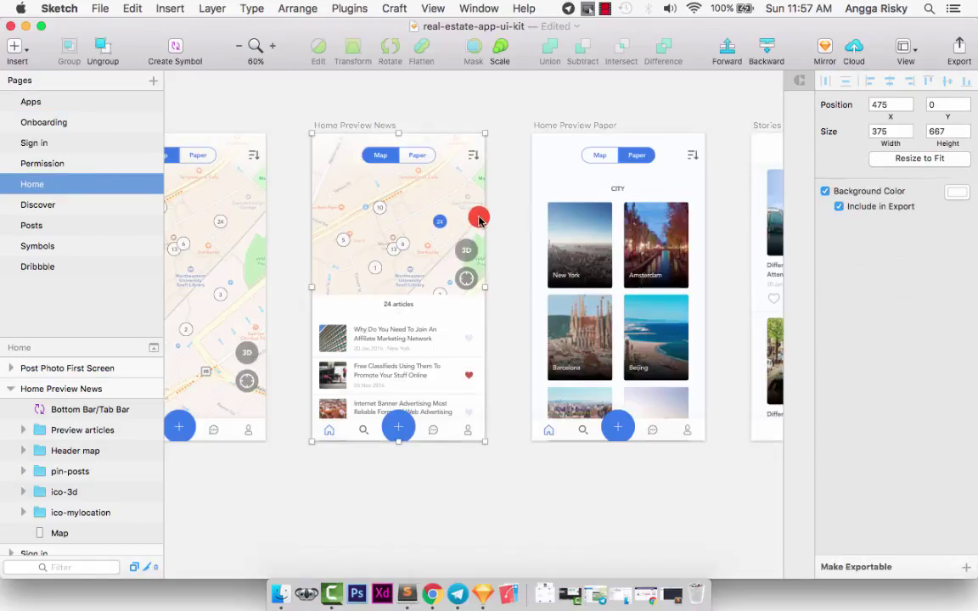
scroll(480, 219, left, 3)
scroll(479, 219, right, 5)
scroll(478, 216, right, 5)
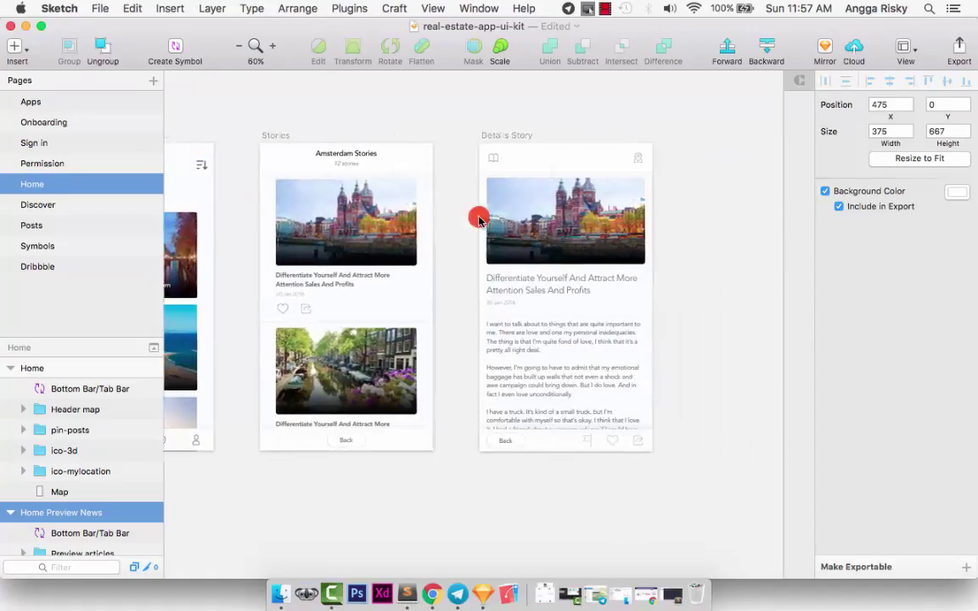
scroll(476, 214, left, 3)
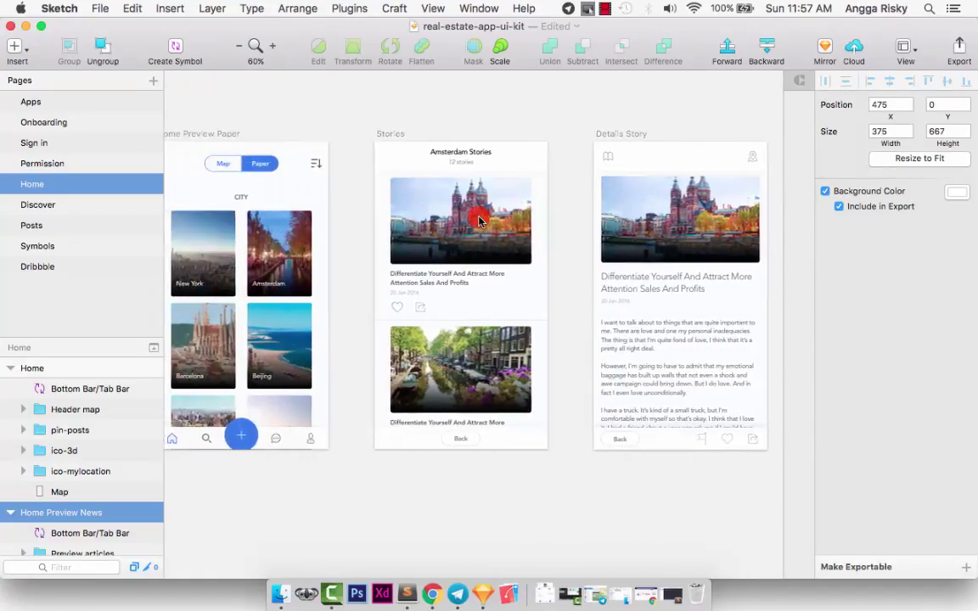
Browse the Discover and Posts pages' artboards
click(67, 207)
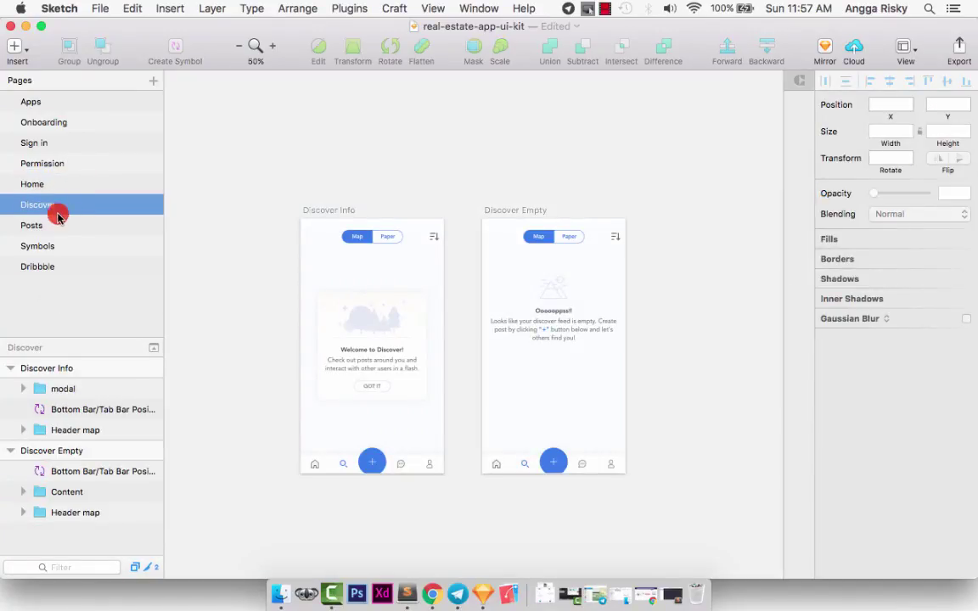
click(34, 225)
scroll(509, 225, left, 4)
scroll(382, 238, left, 3)
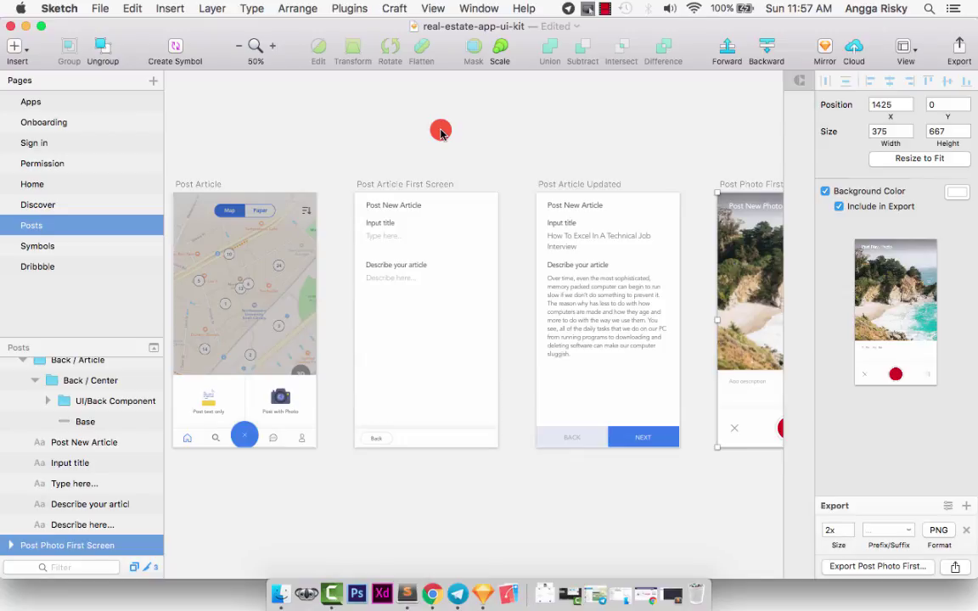
scroll(441, 133, left, 4)
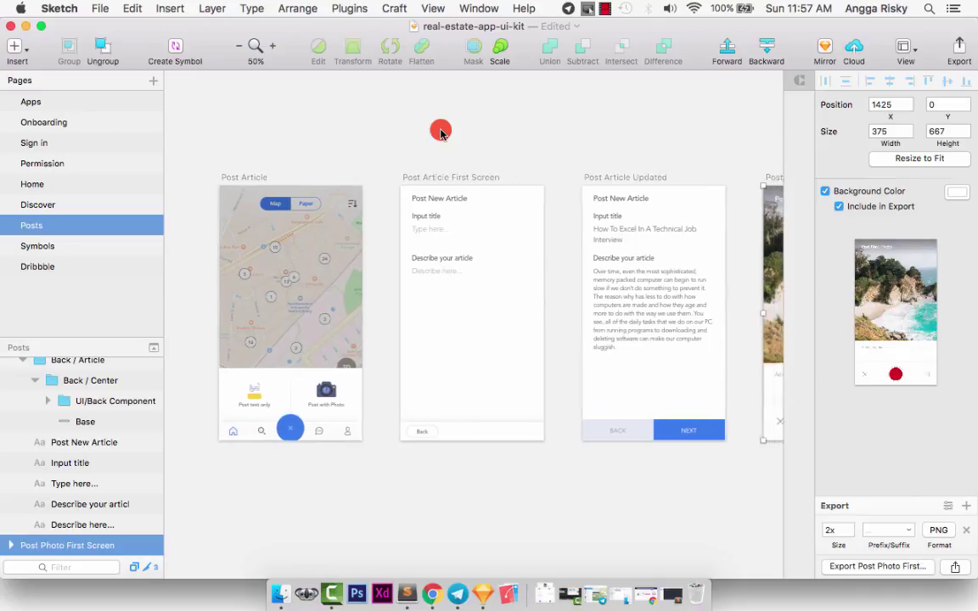
scroll(441, 134, right, 2)
scroll(440, 134, up, 2)
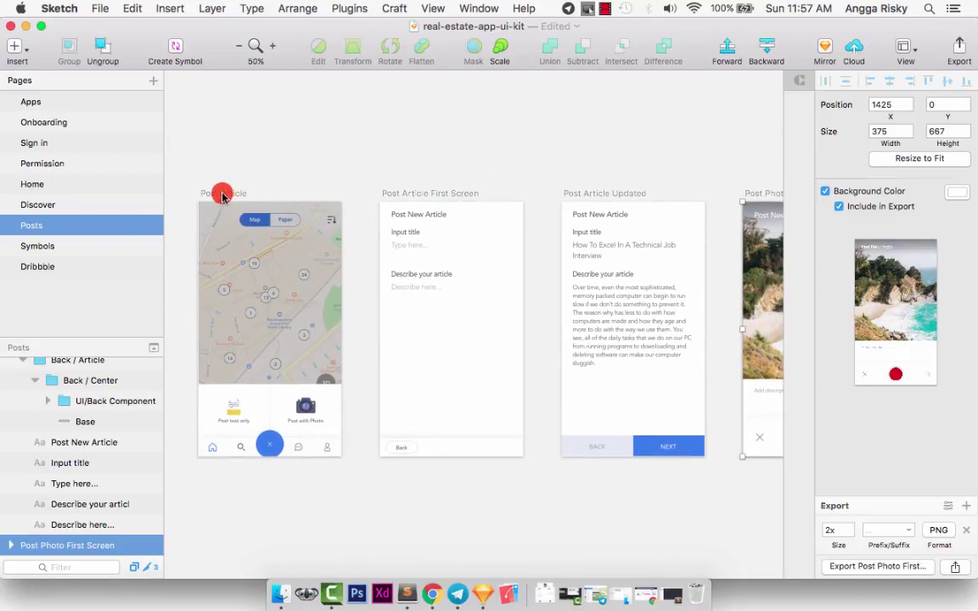
Select the Discover Empty artboard on the Discover page, then return to Apps
click(79, 205)
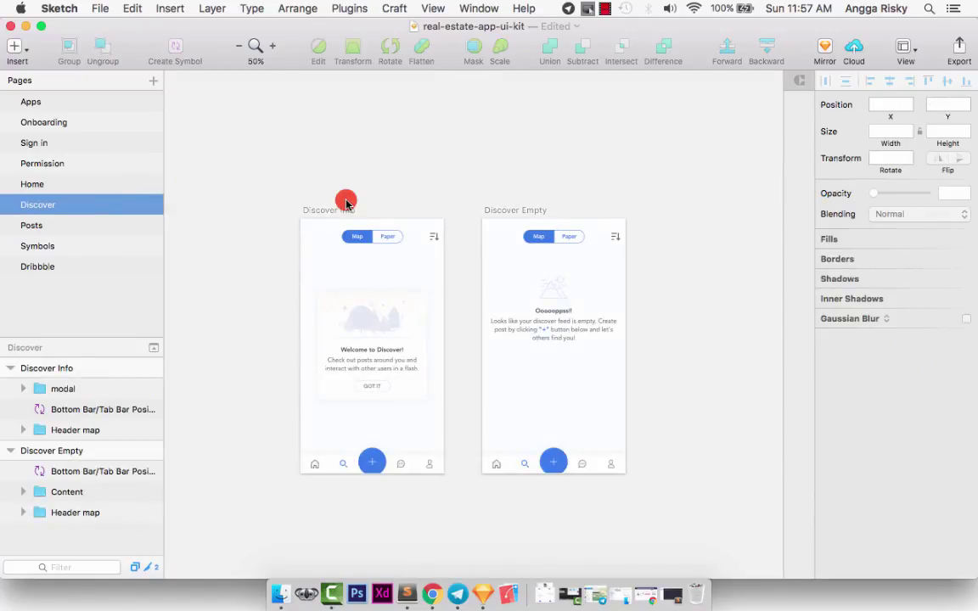
click(401, 198)
click(491, 198)
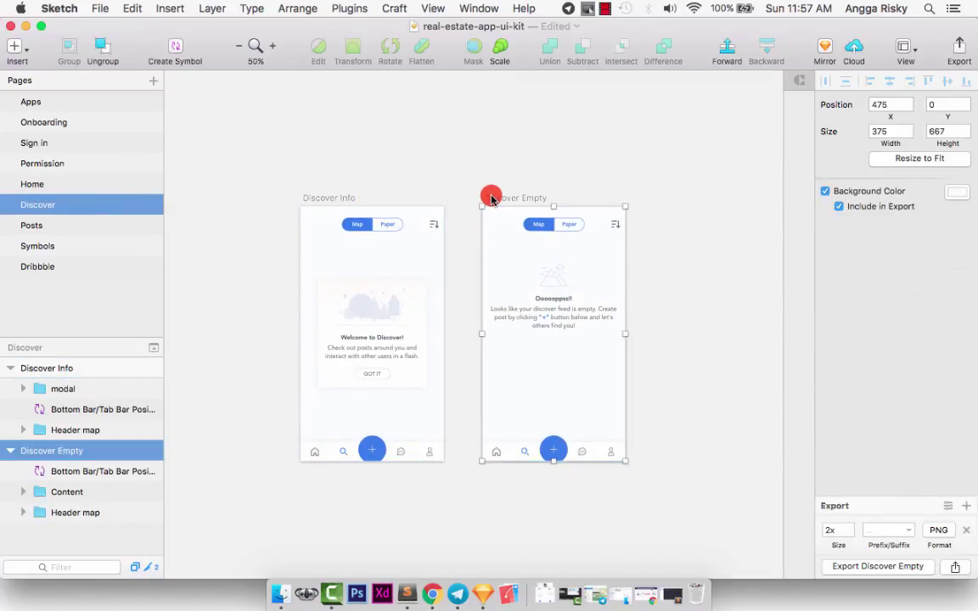
click(128, 101)
scroll(507, 301, left, 2)
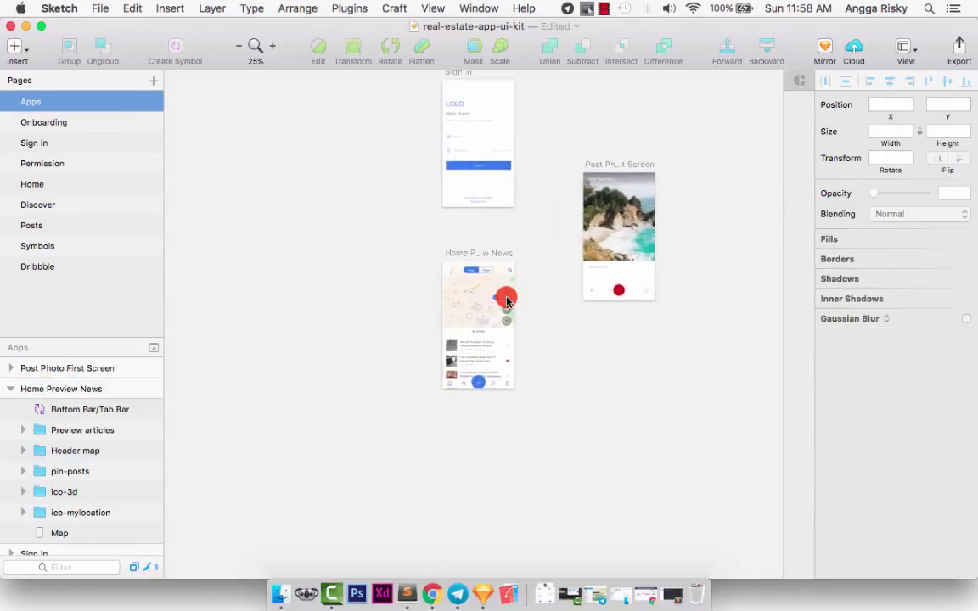
drag(698, 160, 321, 158)
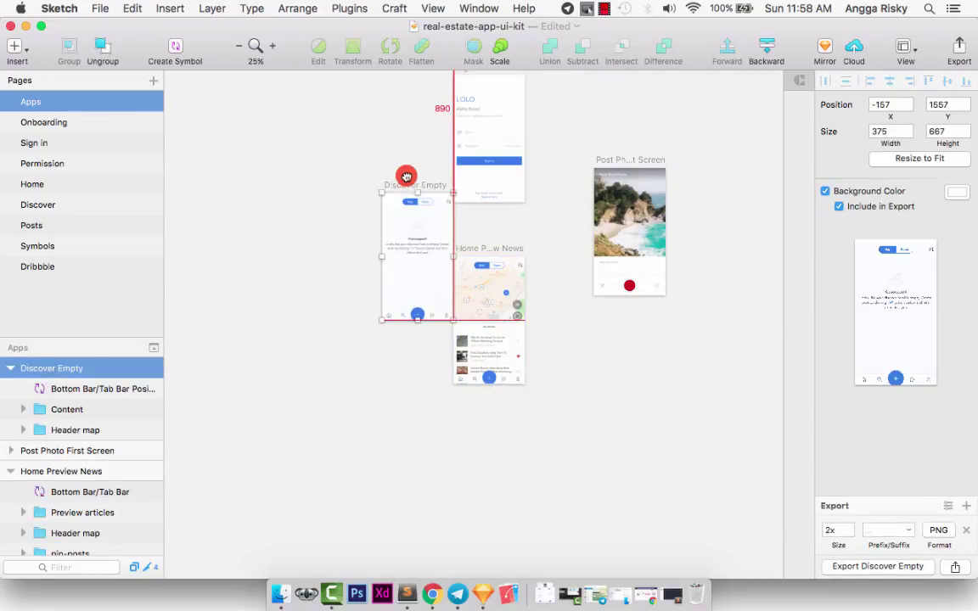
scroll(458, 140, up, 3)
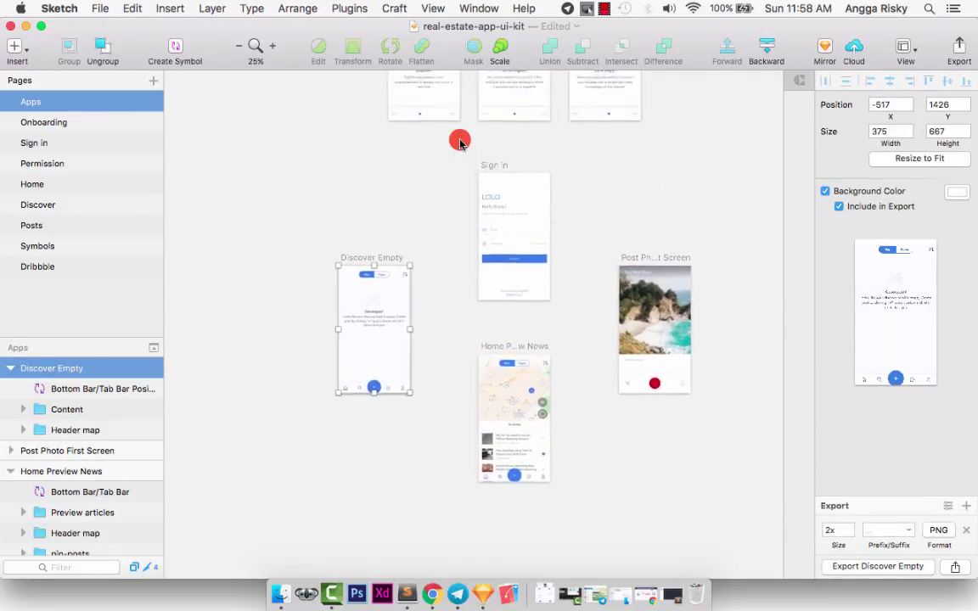
scroll(458, 140, right, 2)
key(super+minus)
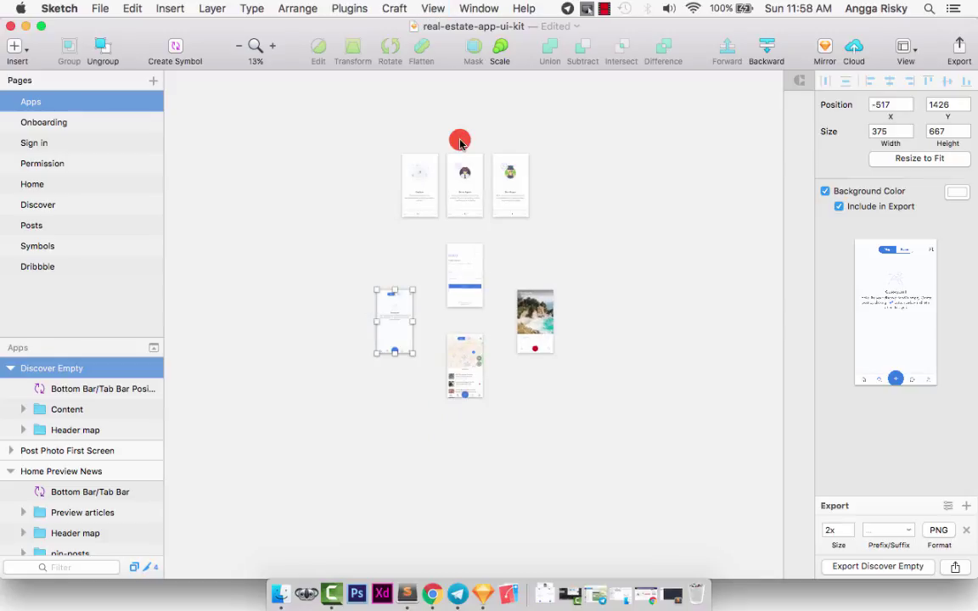
key(super+2)
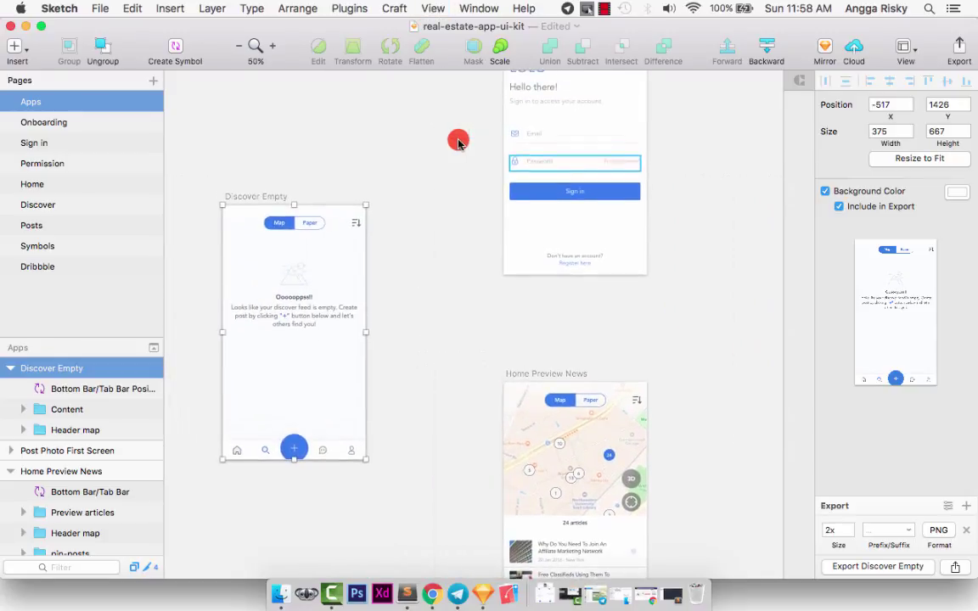
click(378, 189)
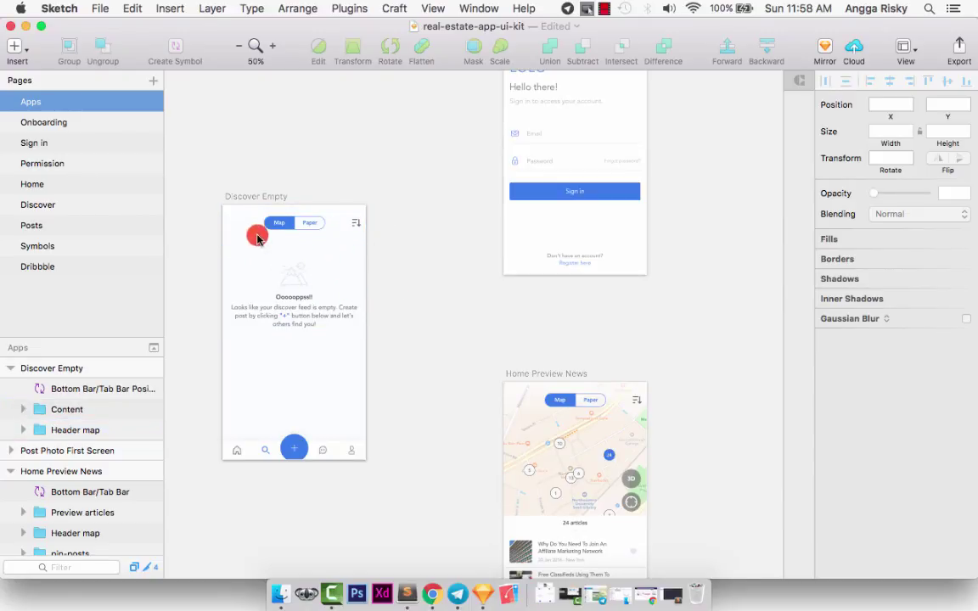
scroll(345, 297, left, 3)
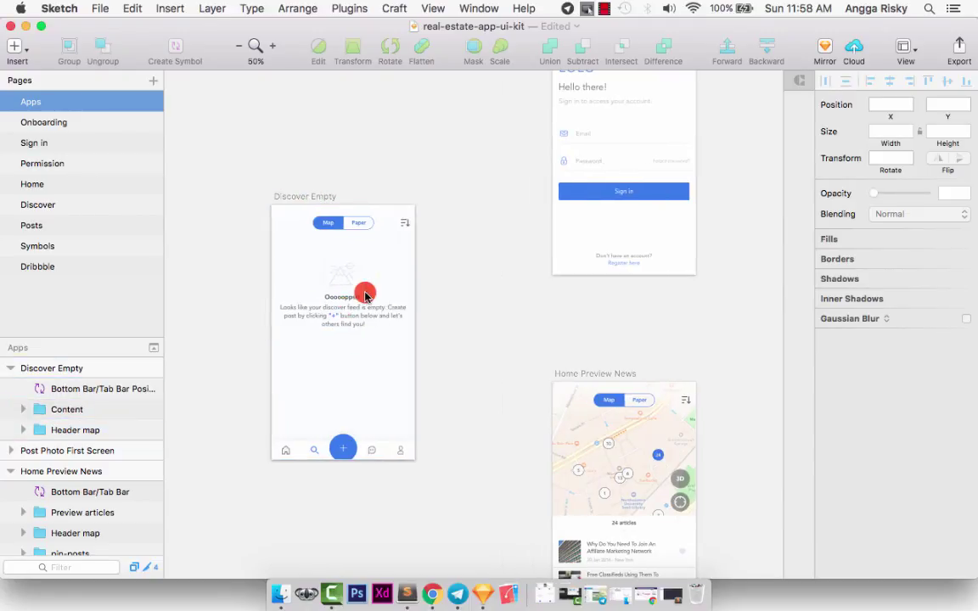
scroll(365, 295, right, 5)
scroll(366, 295, up, 3)
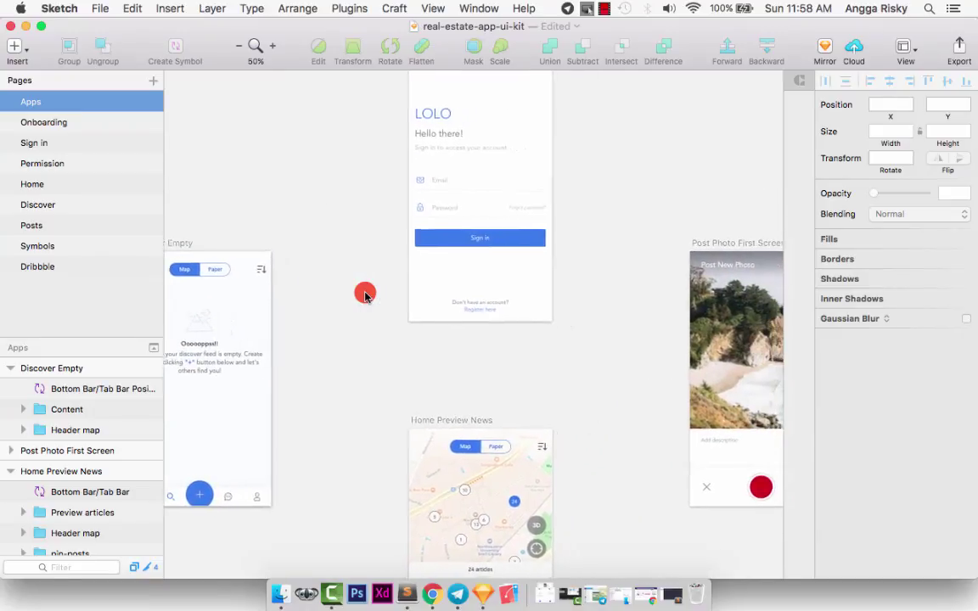
scroll(365, 293, up, 8)
scroll(348, 280, up, 5)
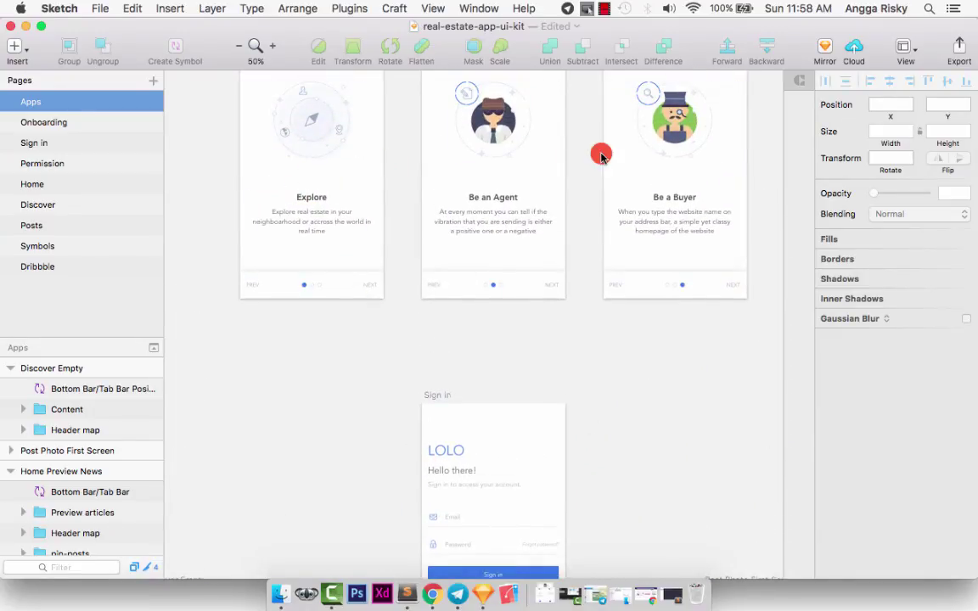
scroll(583, 313, down, 2)
scroll(582, 313, down, 7)
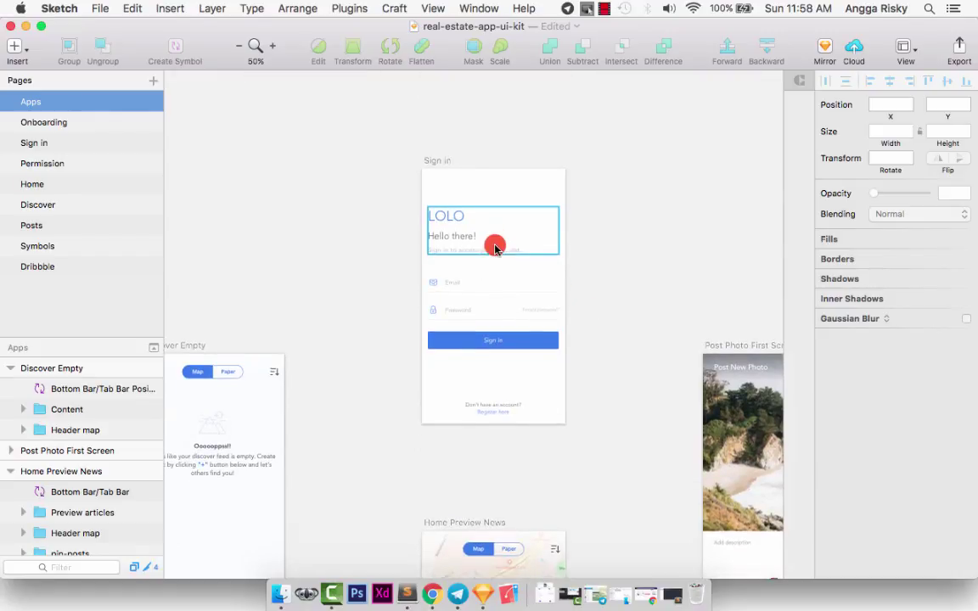
scroll(495, 247, down, 8)
scroll(496, 247, down, 3)
scroll(493, 244, down, 1)
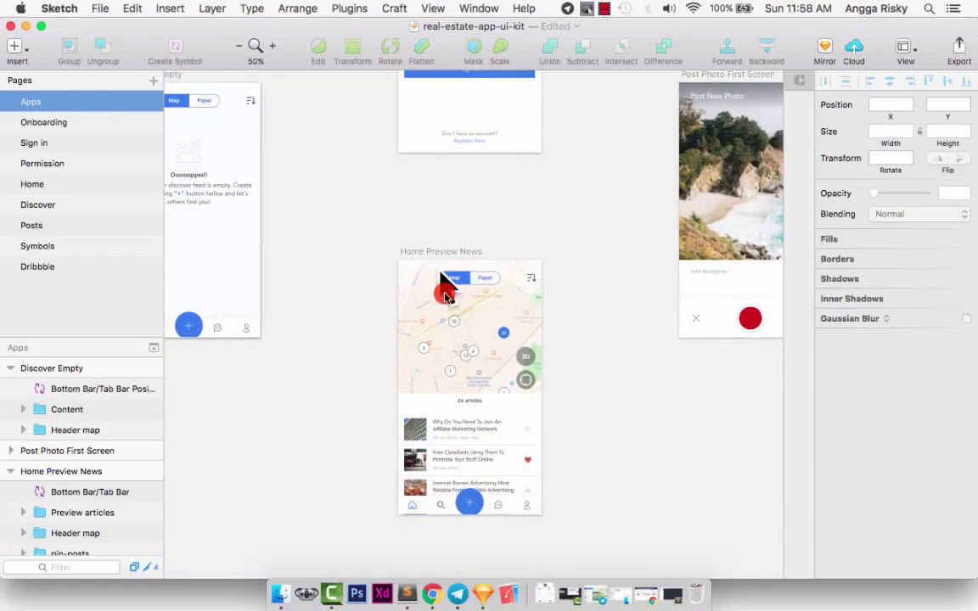
scroll(465, 316, up, 1)
scroll(466, 315, right, 1)
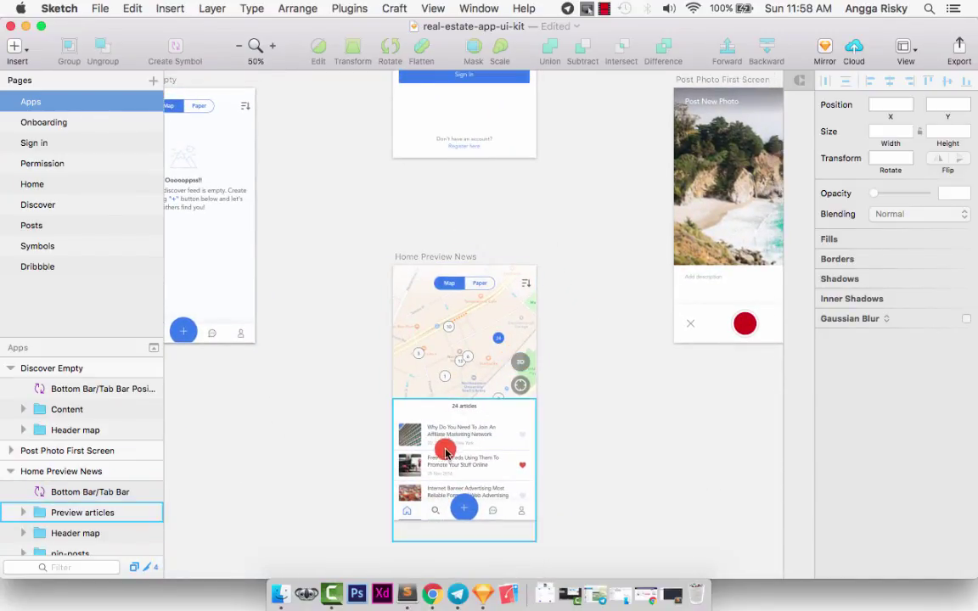
scroll(514, 398, up, 5)
scroll(513, 397, right, 4)
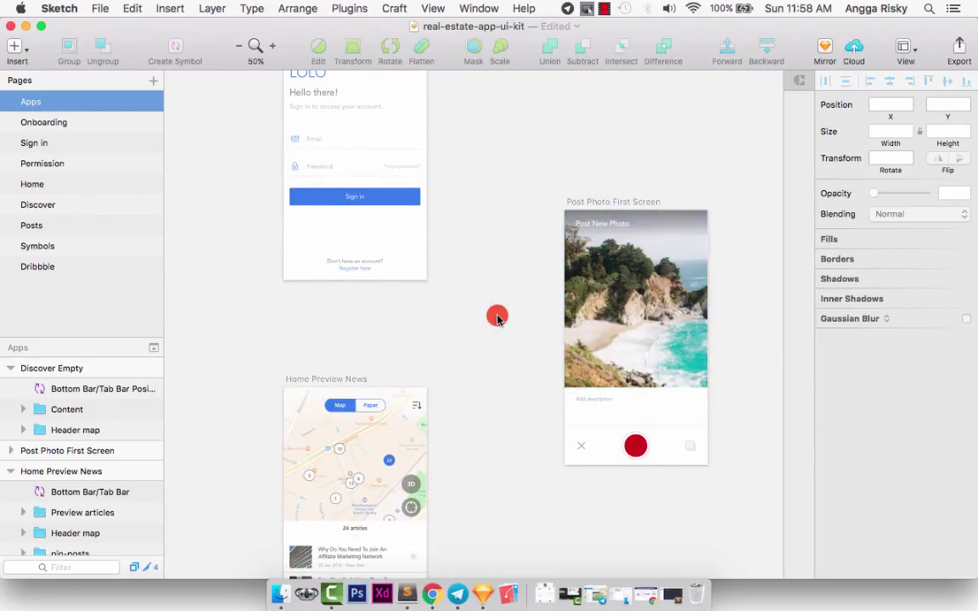
scroll(498, 318, left, 1)
scroll(498, 318, left, 5)
scroll(498, 317, left, 4)
scroll(425, 331, up, 2)
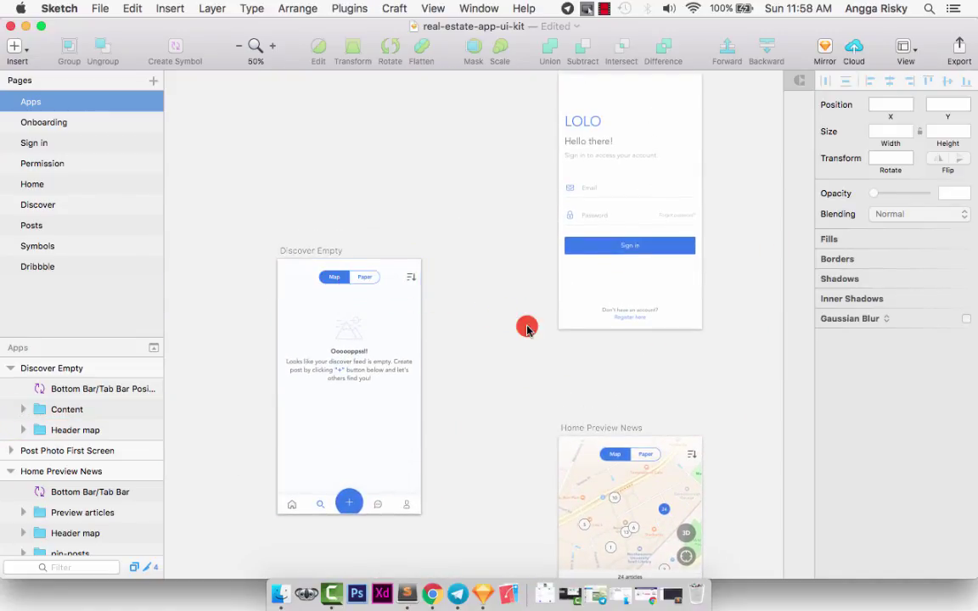
scroll(526, 329, right, 4)
scroll(526, 329, up, 1)
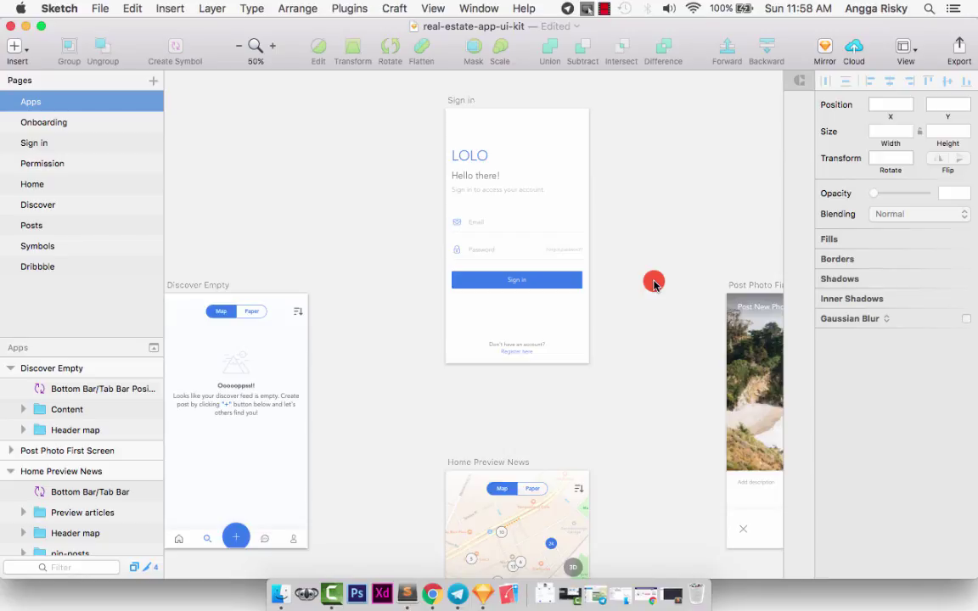
key(super+minus)
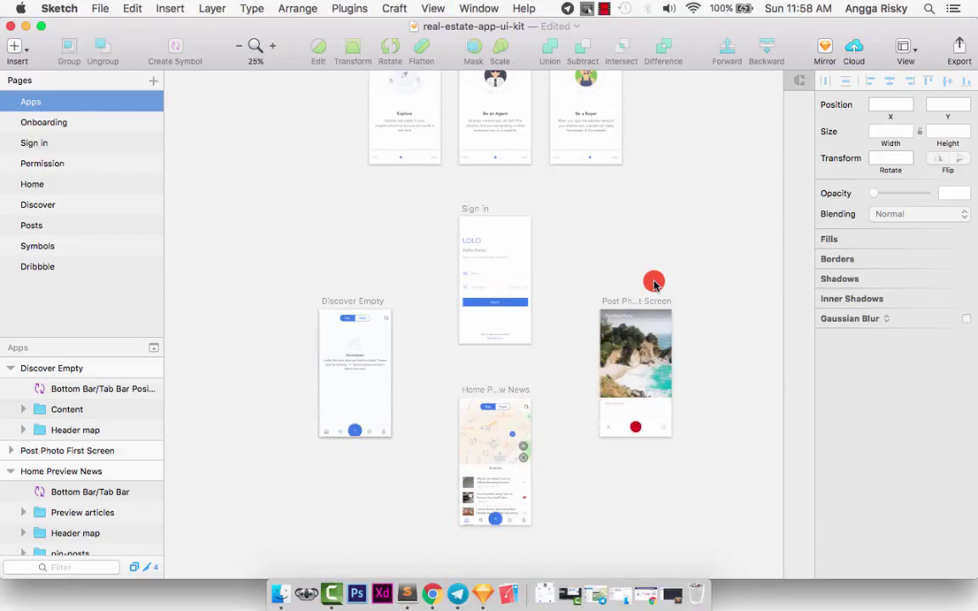
scroll(653, 282, down, 3)
scroll(654, 283, down, 2)
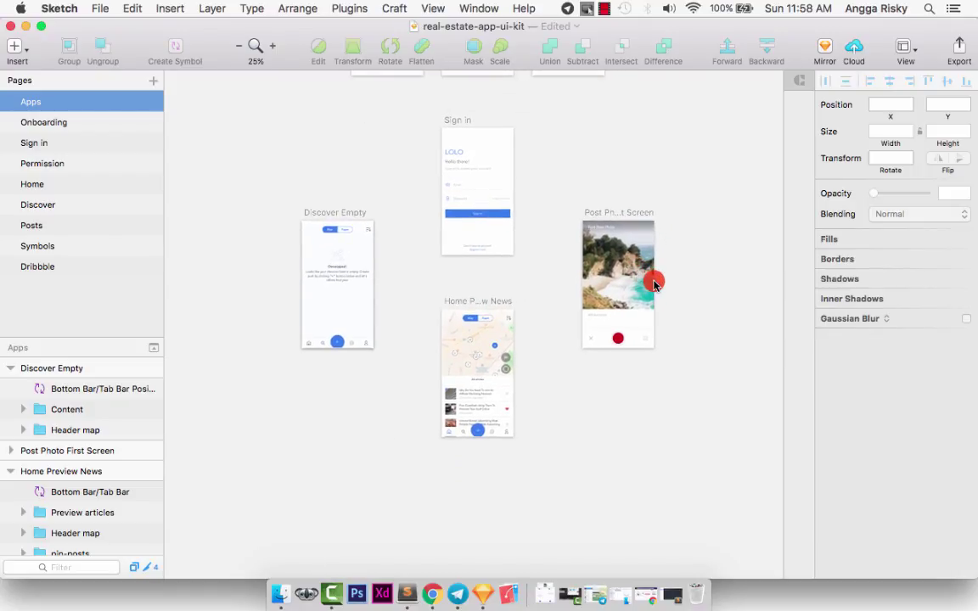
key(super+plus)
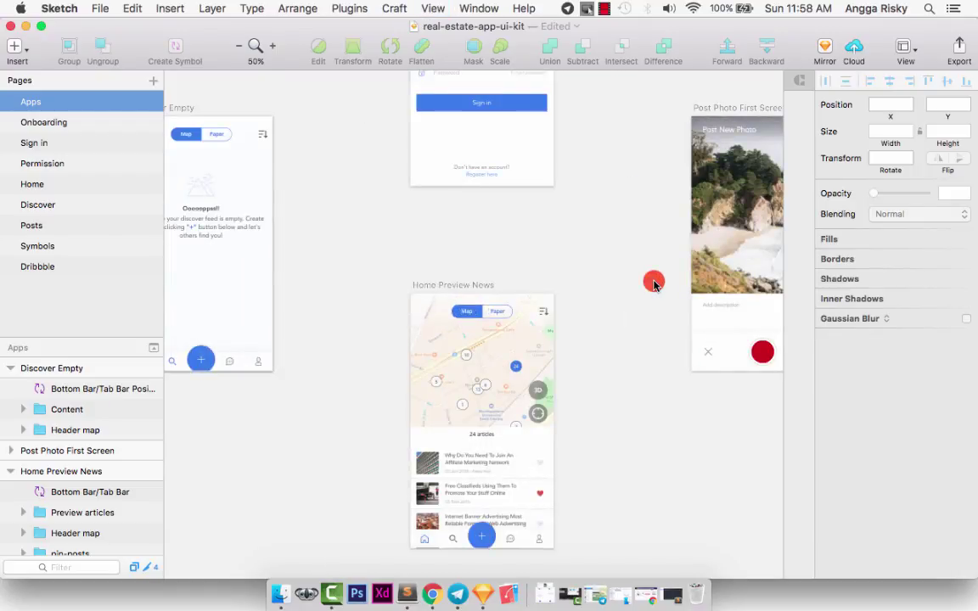
key(super+plus)
scroll(654, 283, left, 5)
scroll(653, 283, up, 2)
scroll(654, 283, left, 4)
scroll(654, 282, up, 2)
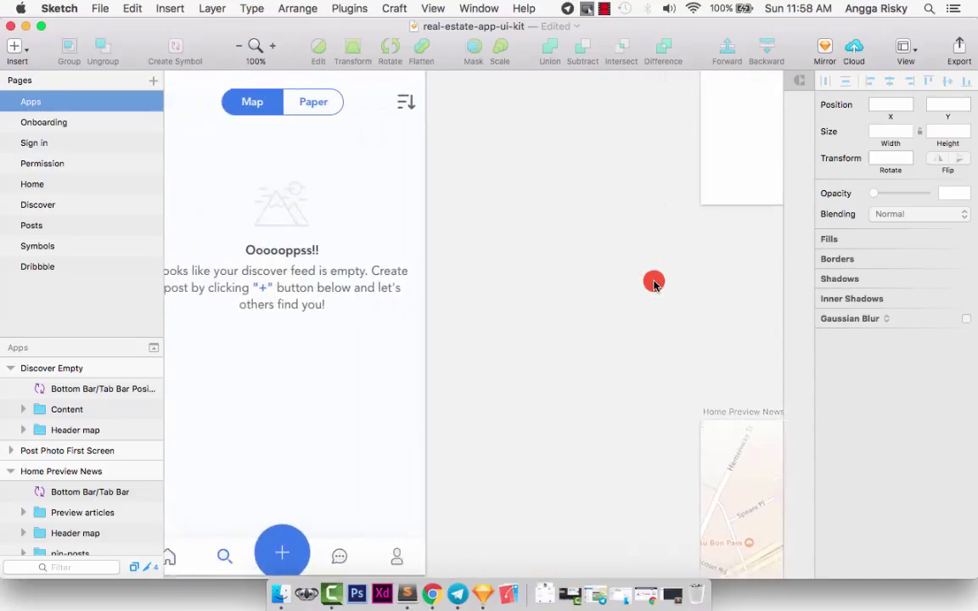
scroll(653, 283, left, 1)
scroll(654, 283, down, 1)
scroll(653, 282, right, 6)
scroll(653, 282, up, 1)
scroll(653, 283, right, 6)
scroll(654, 283, up, 2)
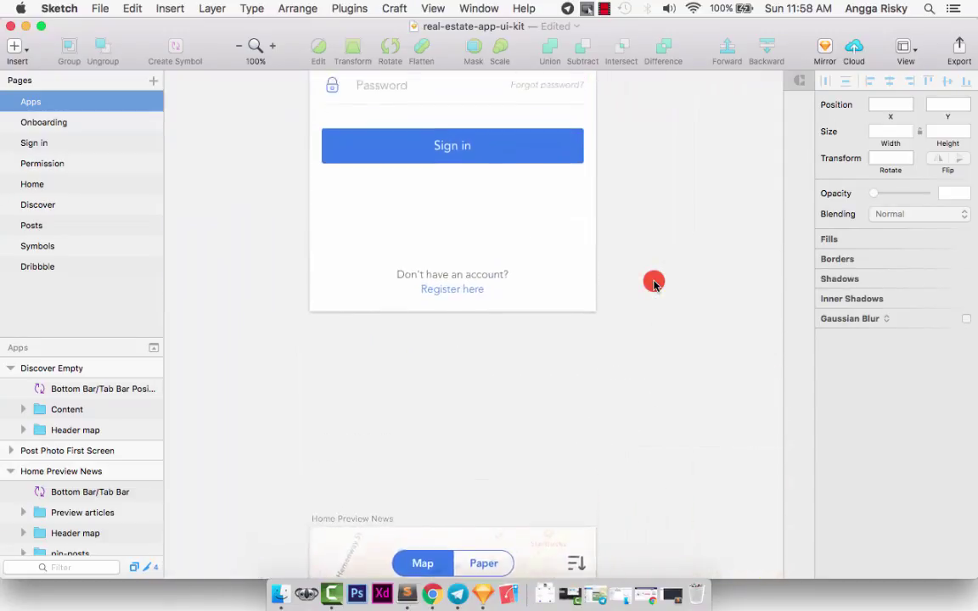
scroll(654, 283, up, 5)
key(super+minus)
scroll(654, 283, down, 2)
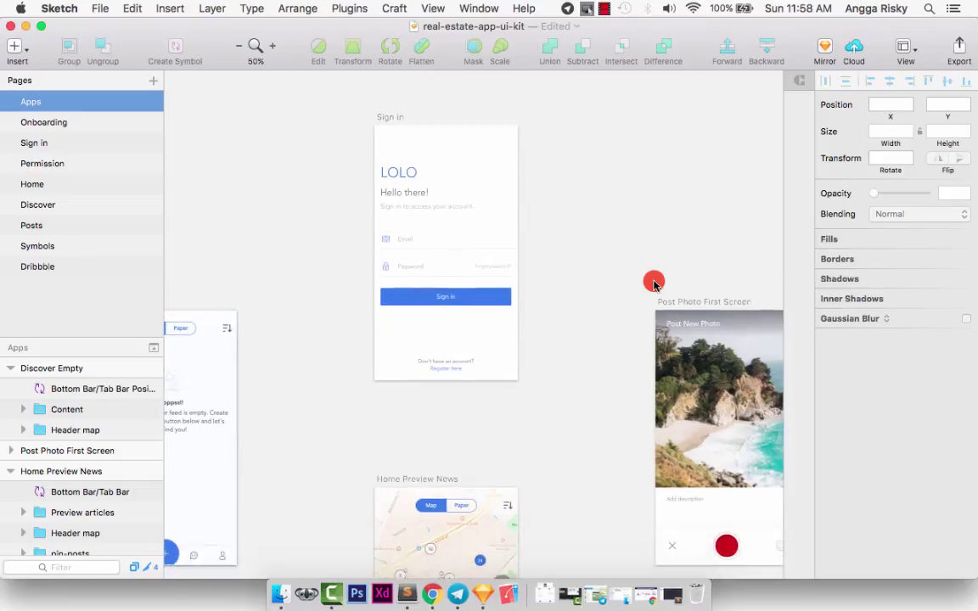
scroll(653, 282, down, 2)
key(super+minus)
scroll(654, 283, up, 3)
scroll(653, 282, left, 1)
scroll(654, 282, up, 1)
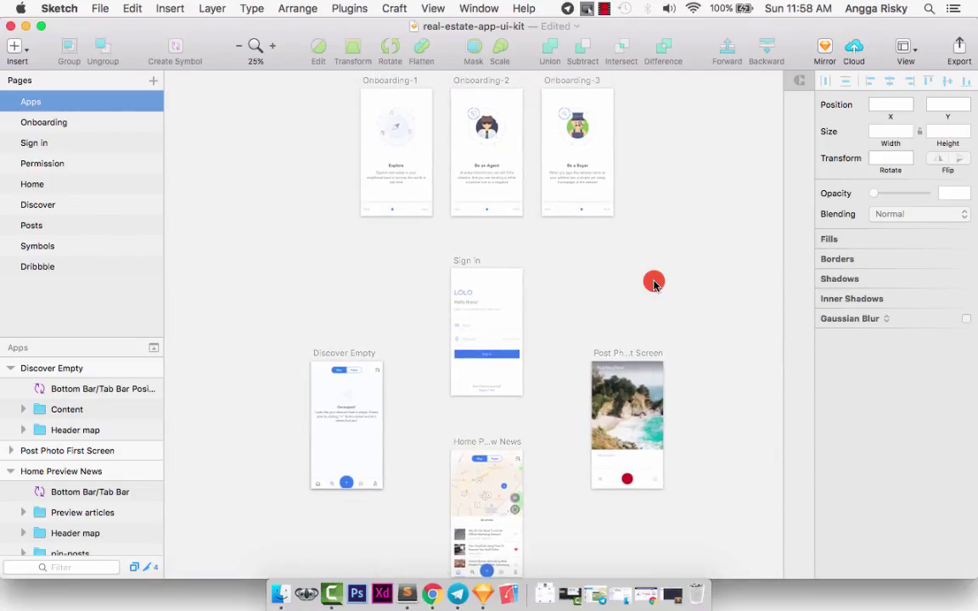
scroll(654, 283, up, 1)
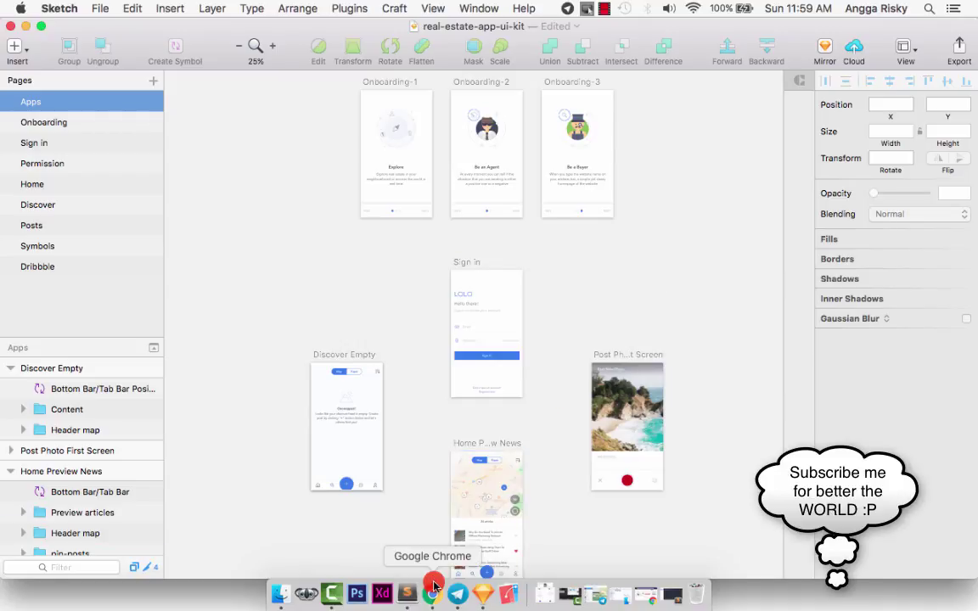
scroll(422, 447, up, 3)
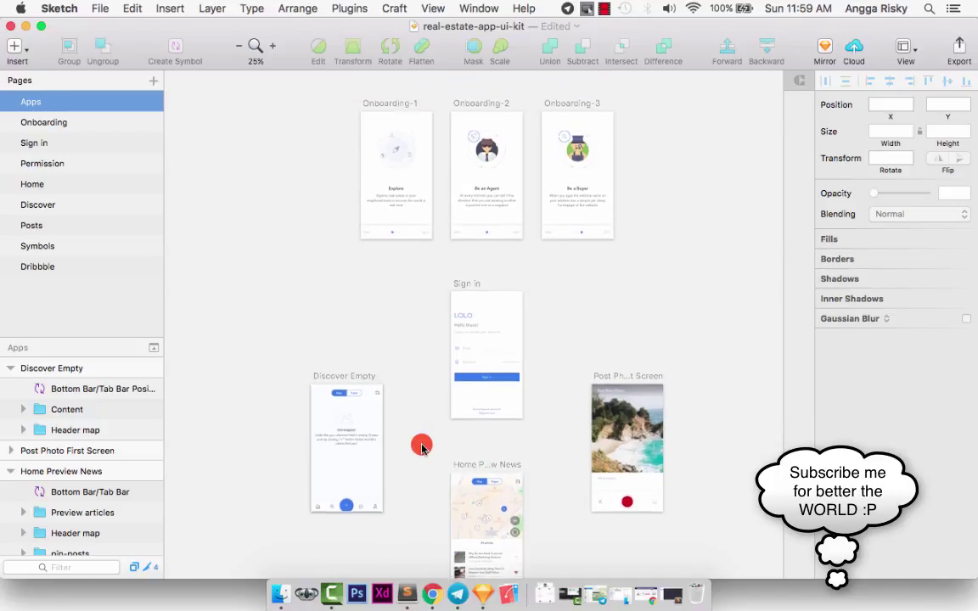
scroll(422, 448, down, 2)
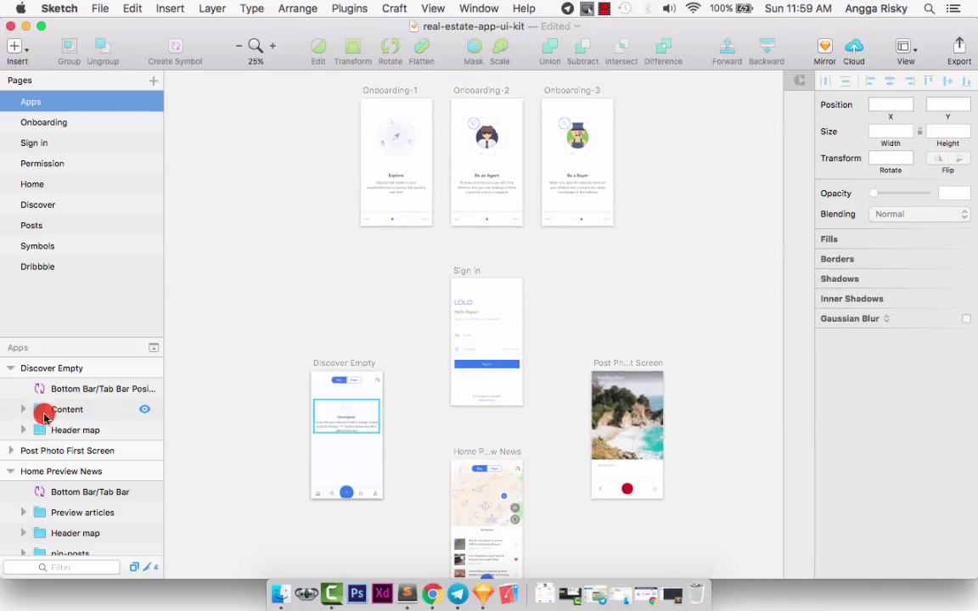
scroll(47, 425, down, 5)
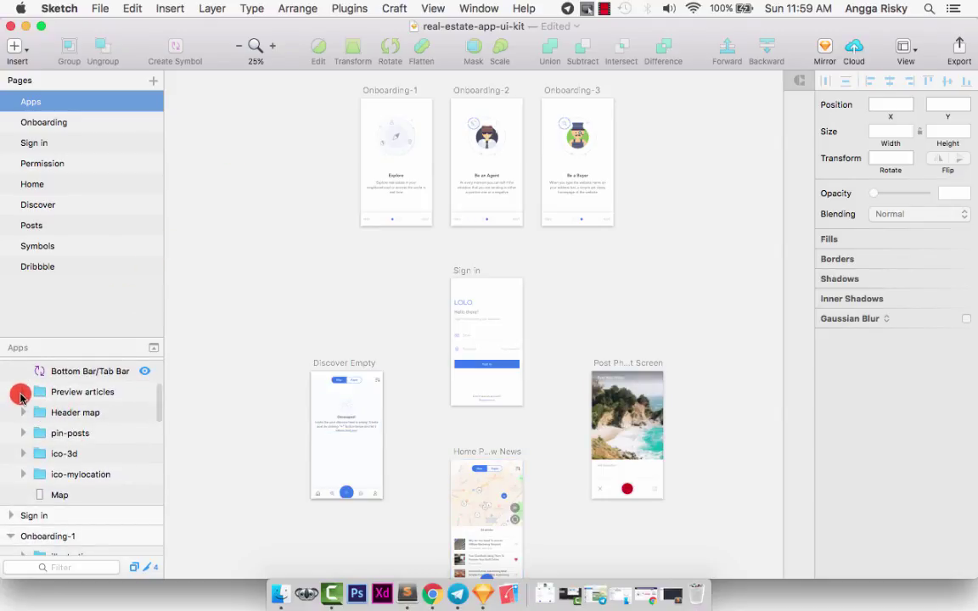
click(22, 392)
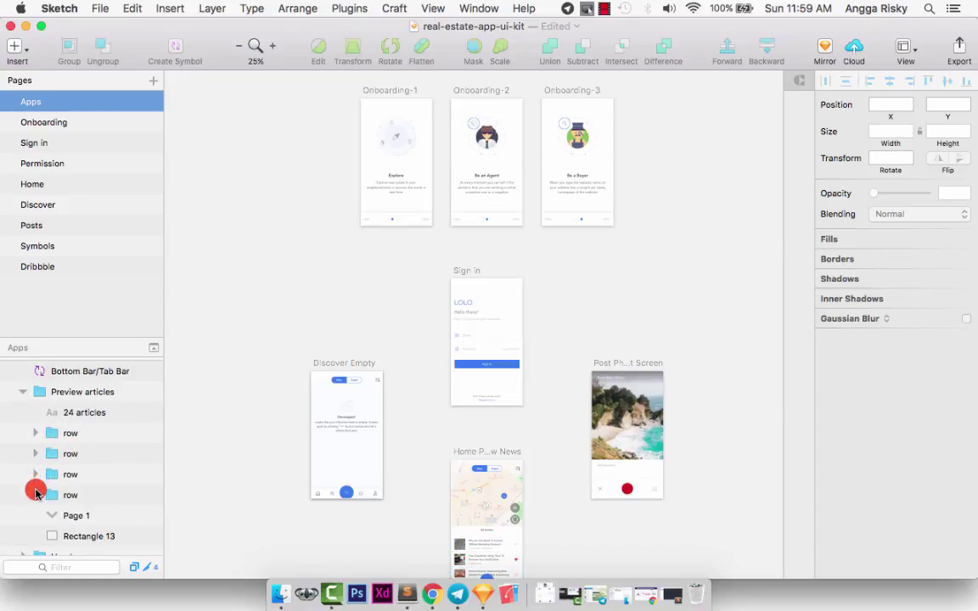
click(34, 495)
click(34, 497)
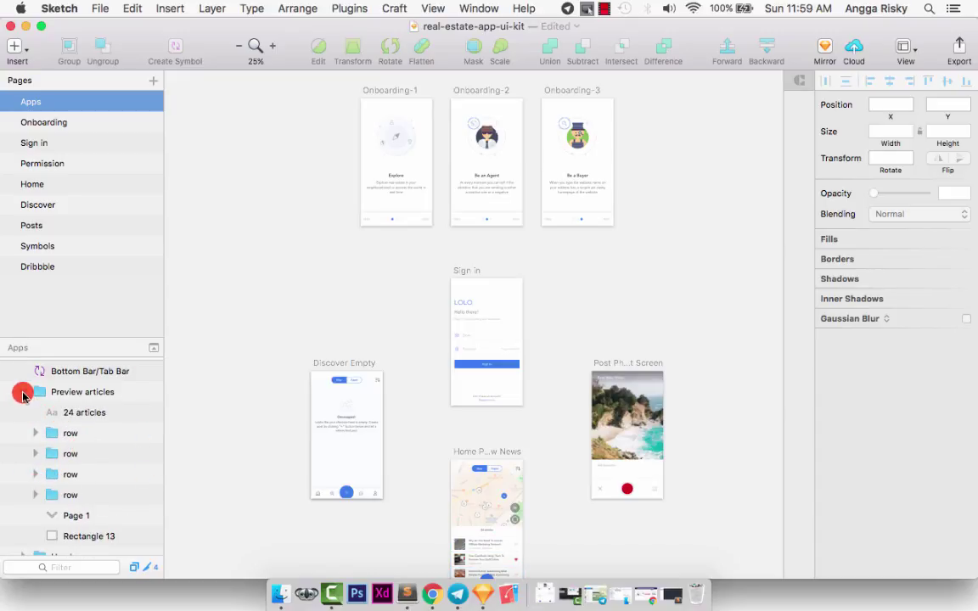
click(22, 392)
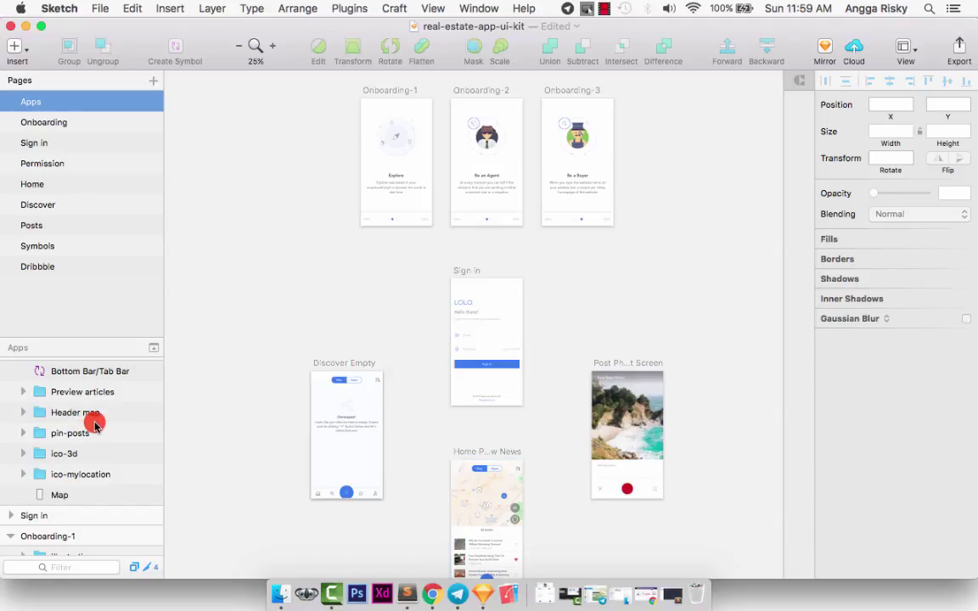
scroll(93, 425, up, 5)
scroll(92, 425, up, 1)
scroll(92, 425, down, 4)
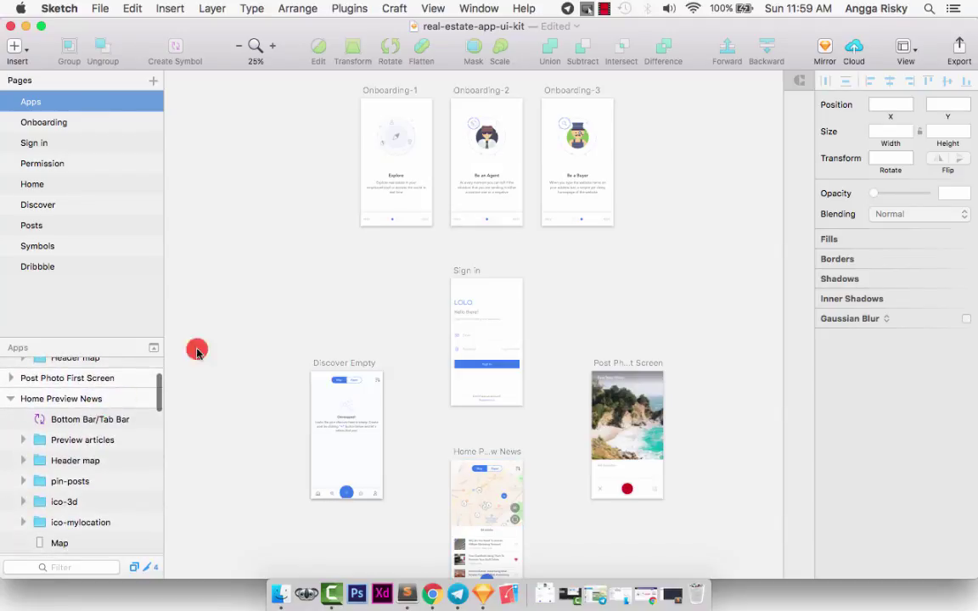